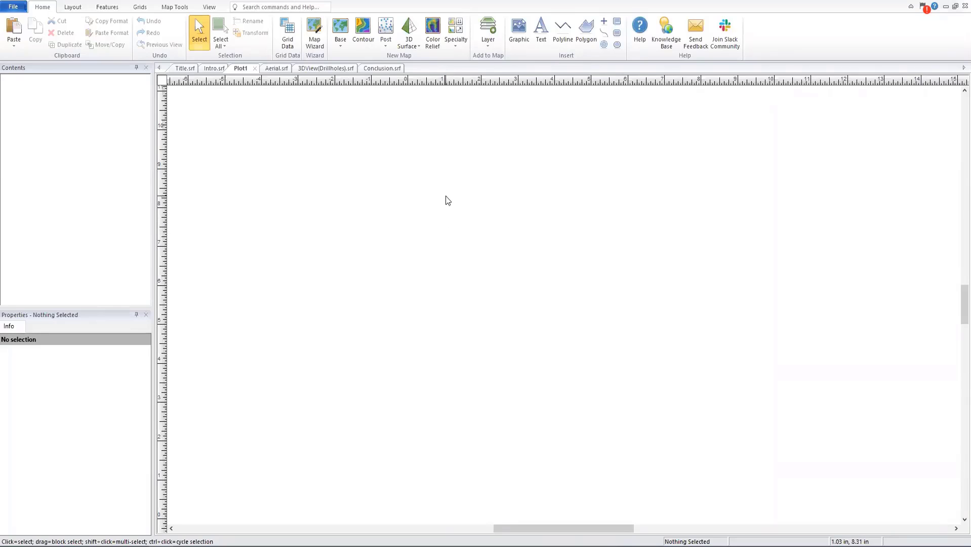
# Step: Create a 3D surface map from the taos.grd grid file in the January Webinar folder
pyautogui.click(409, 43)
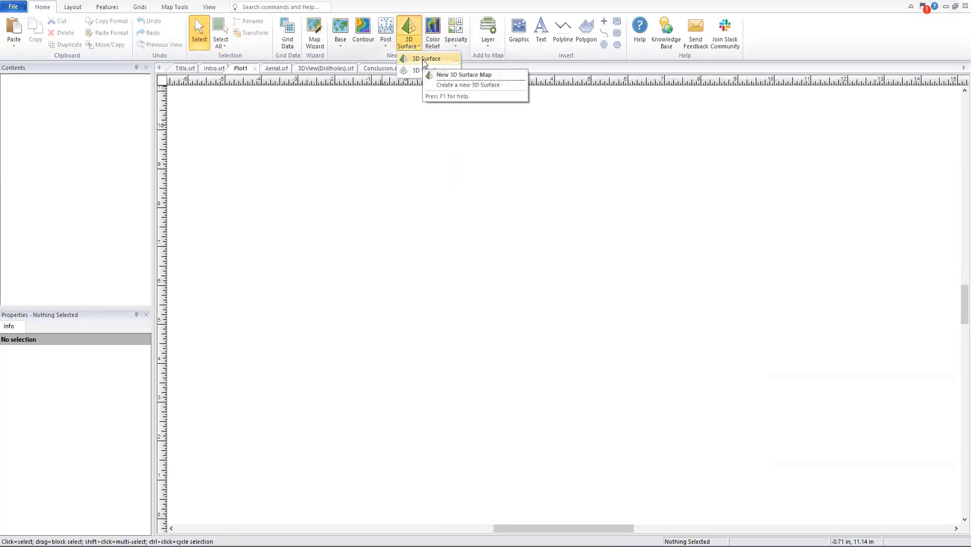
pyautogui.click(423, 60)
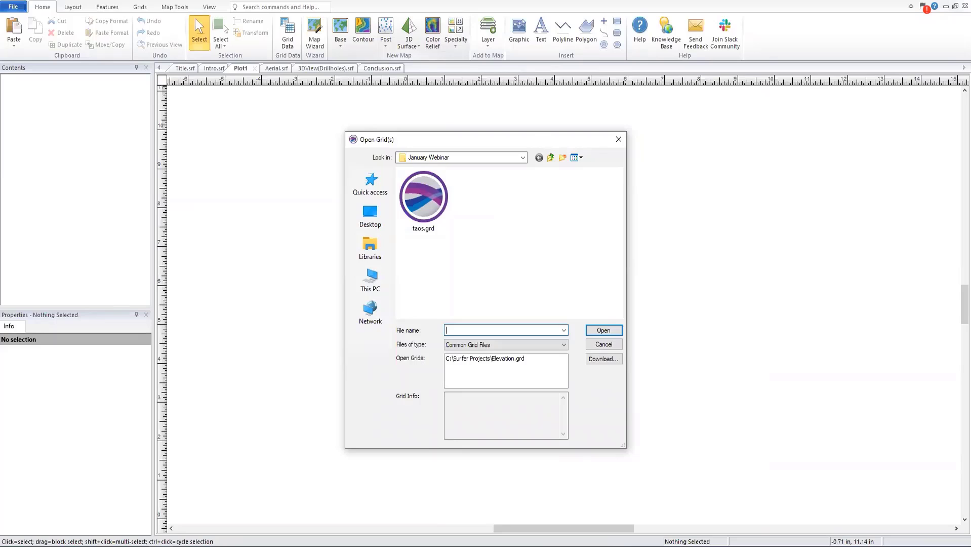
pyautogui.click(430, 201)
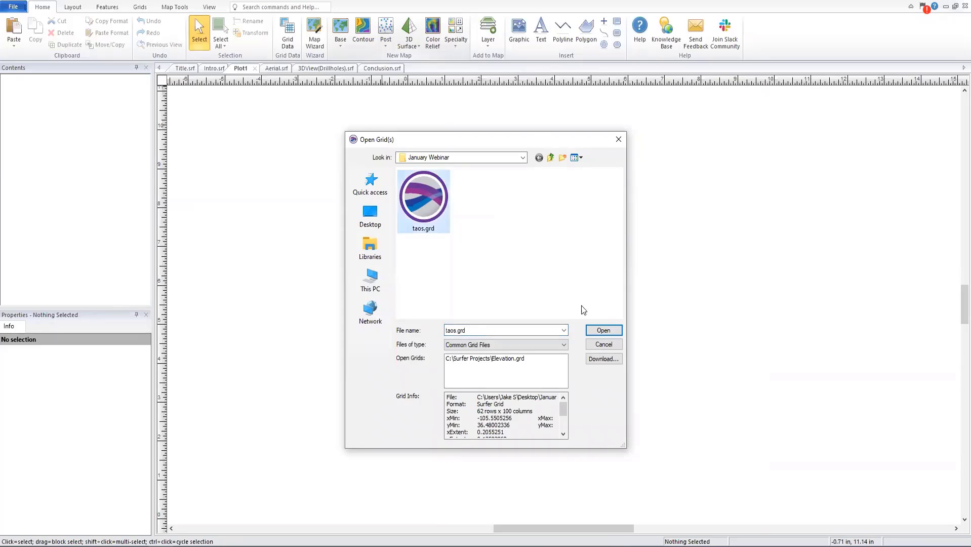
pyautogui.click(603, 331)
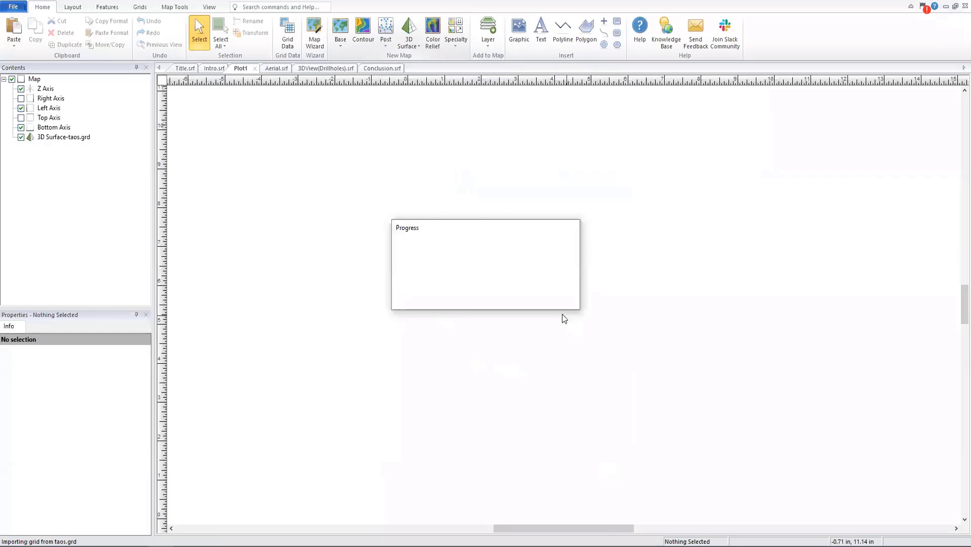
pyautogui.click(30, 81)
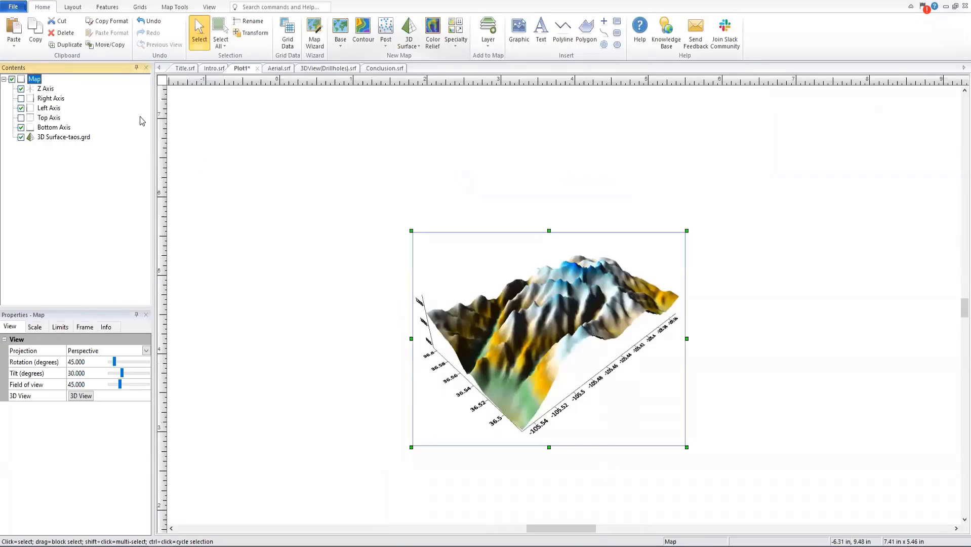
pyautogui.hotkey('ctrl', 'l')
pyautogui.click(191, 166)
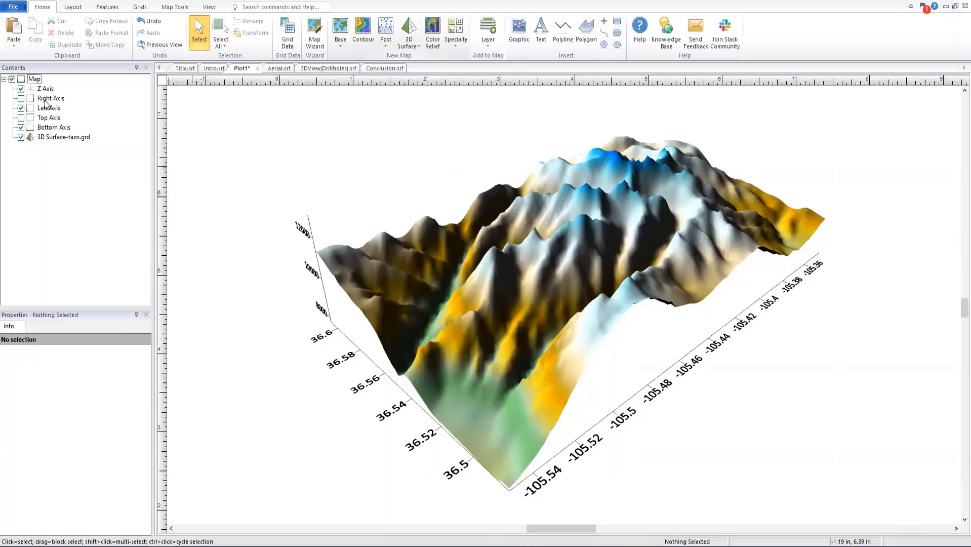
# Step: Review the taos.grd surface's grid information, including its size, geometry and Z statistics
pyautogui.click(51, 138)
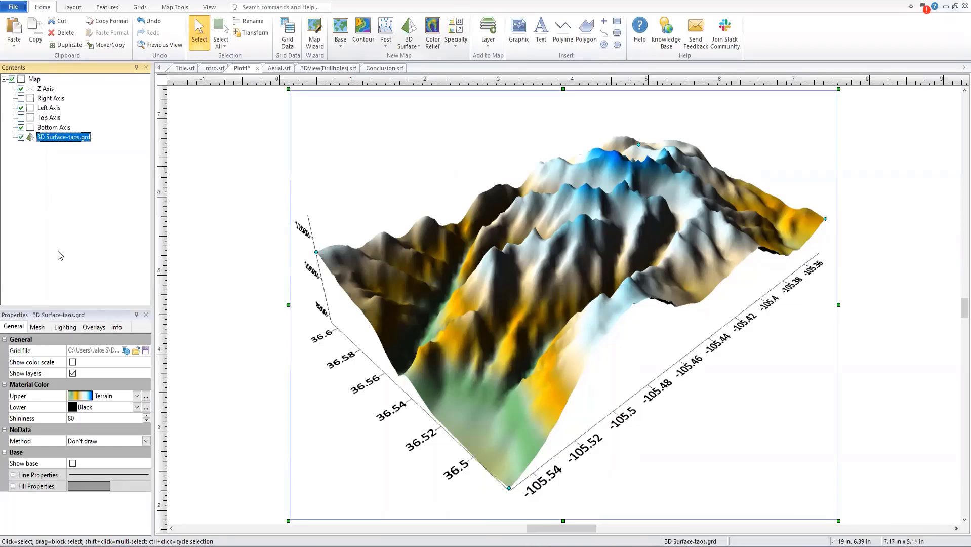
pyautogui.click(122, 329)
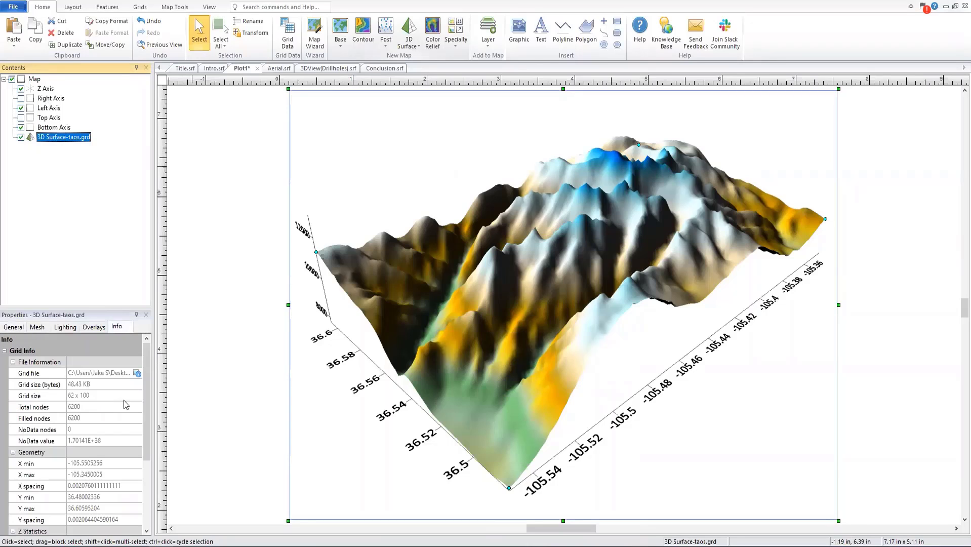
pyautogui.scroll(-1, 117, 409)
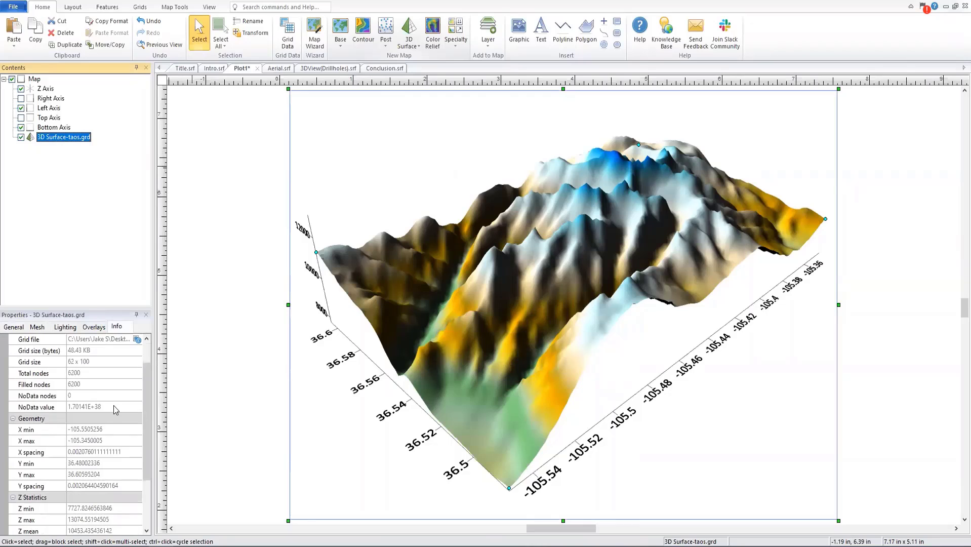
pyautogui.scroll(-1, 102, 410)
pyautogui.scroll(-1, 101, 411)
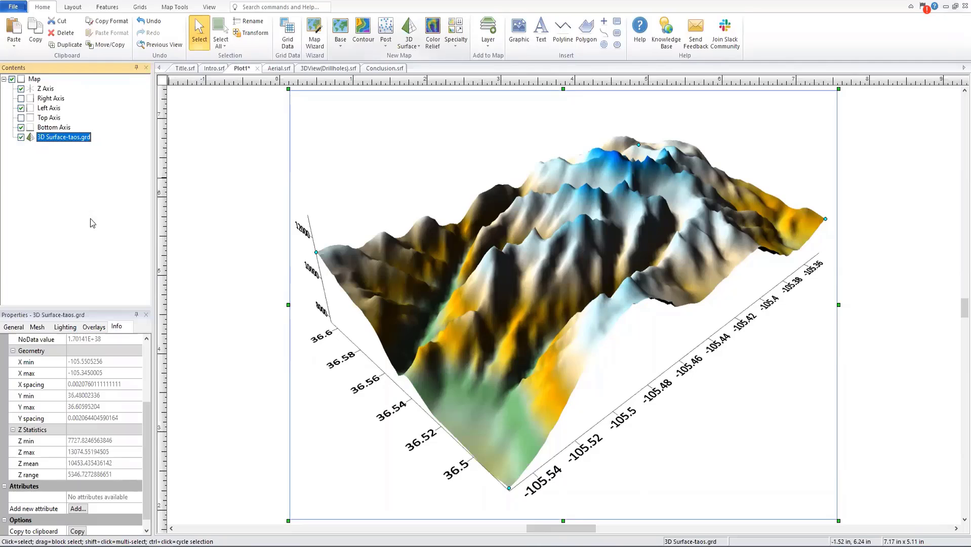
# Step: Set the 3D surface's upper material color to the Green-Red colormap
pyautogui.click(22, 328)
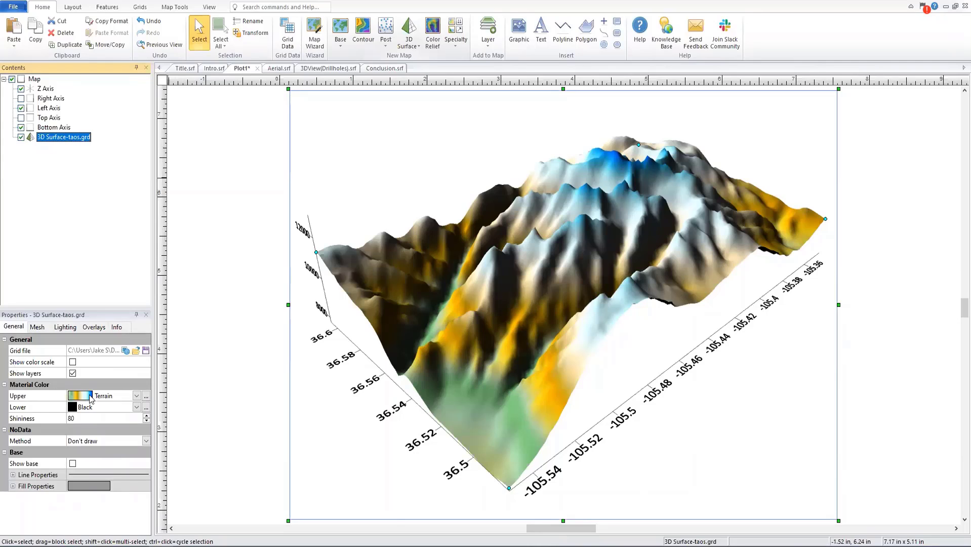
pyautogui.click(136, 396)
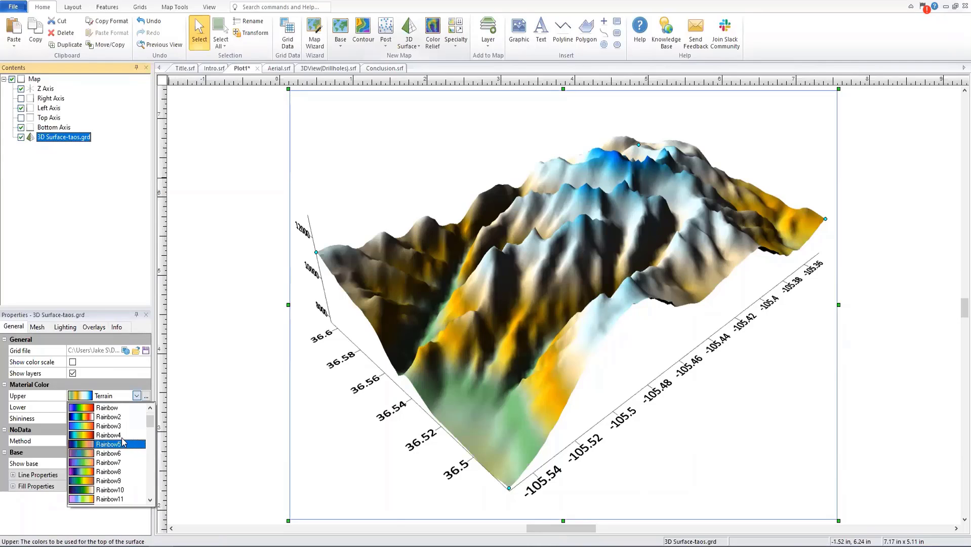
pyautogui.scroll(-10, 123, 441)
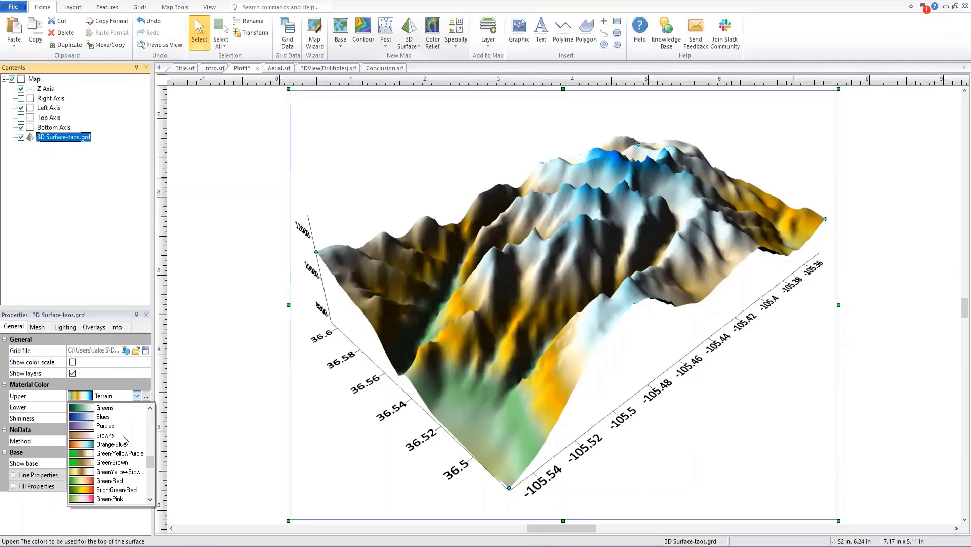
pyautogui.click(126, 481)
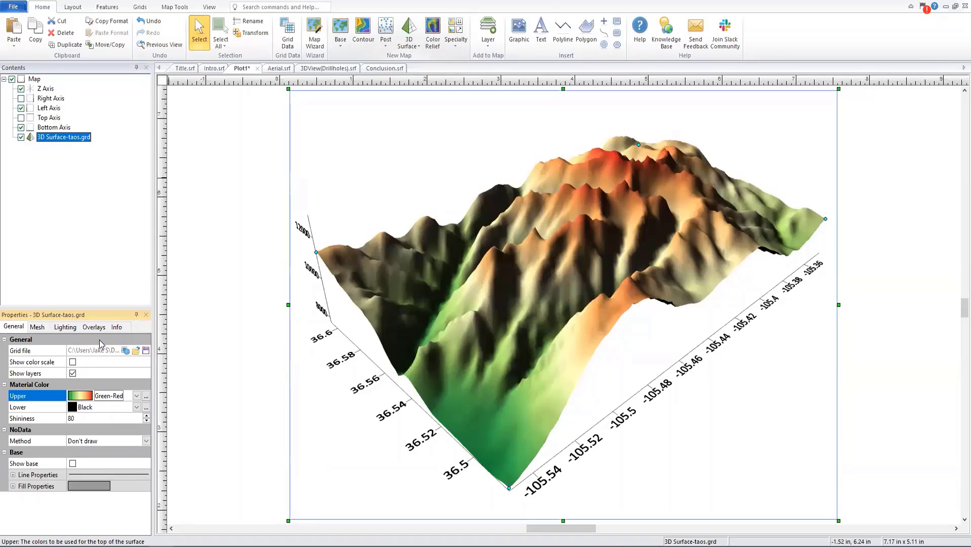
# Step: Adjust the surface's light position to about 170.5 degrees horizontal and about 56.8 degrees vertical
pyautogui.click(66, 327)
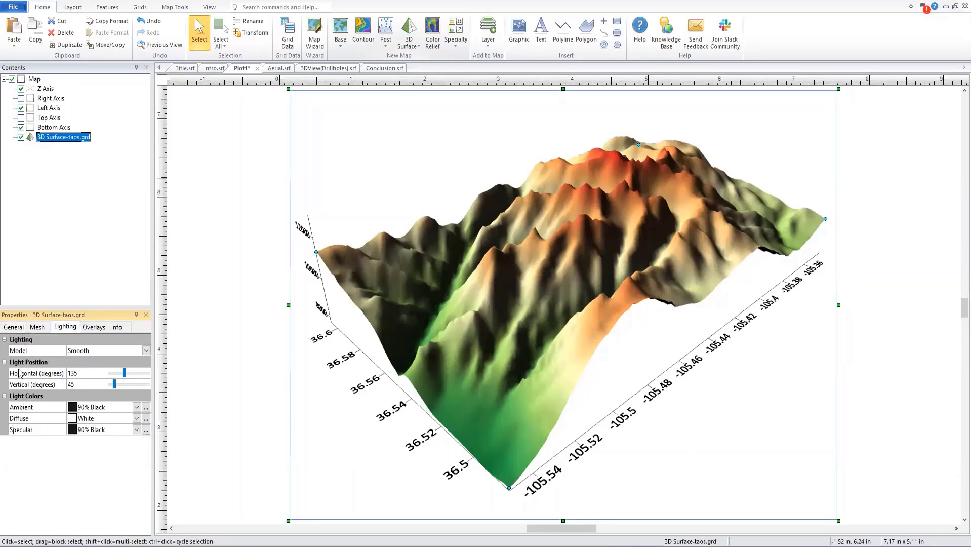
pyautogui.click(124, 375)
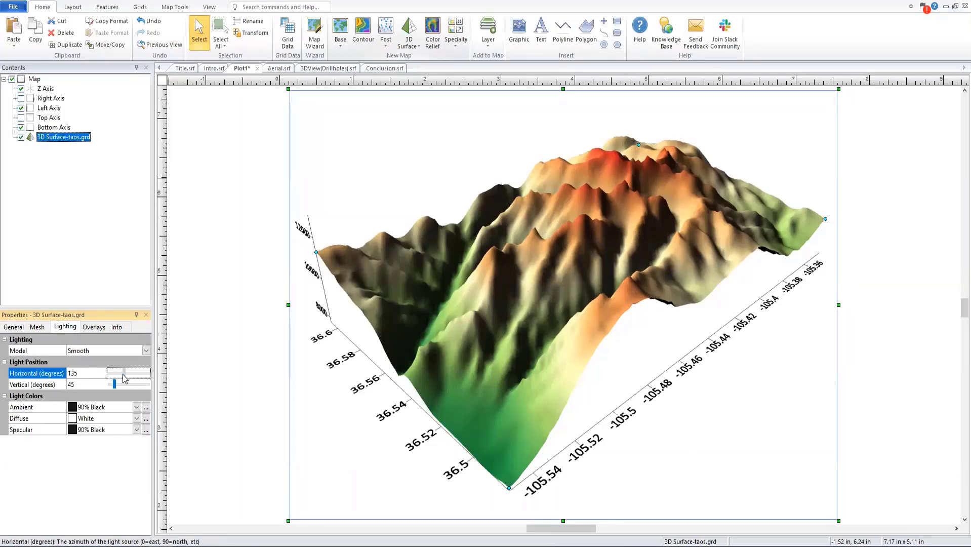
pyautogui.moveTo(123, 375); pyautogui.dragTo(116, 389)
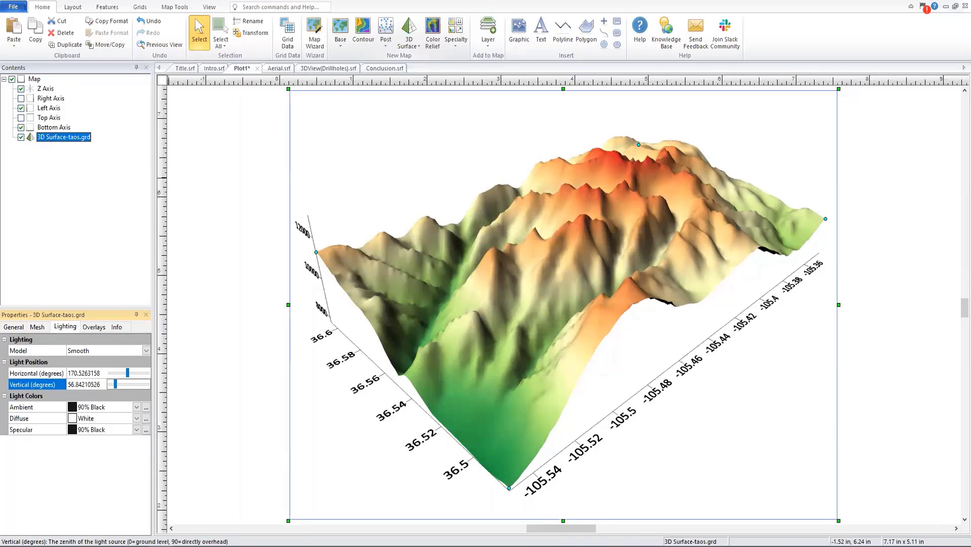
# Step: Switch the surface's lighting model to None and back to Smooth
pyautogui.click(146, 351)
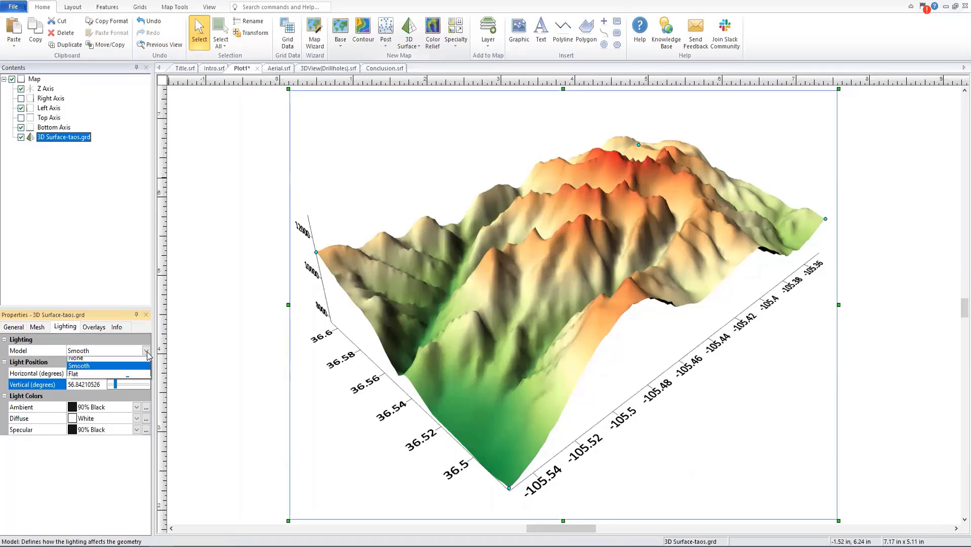
pyautogui.click(115, 361)
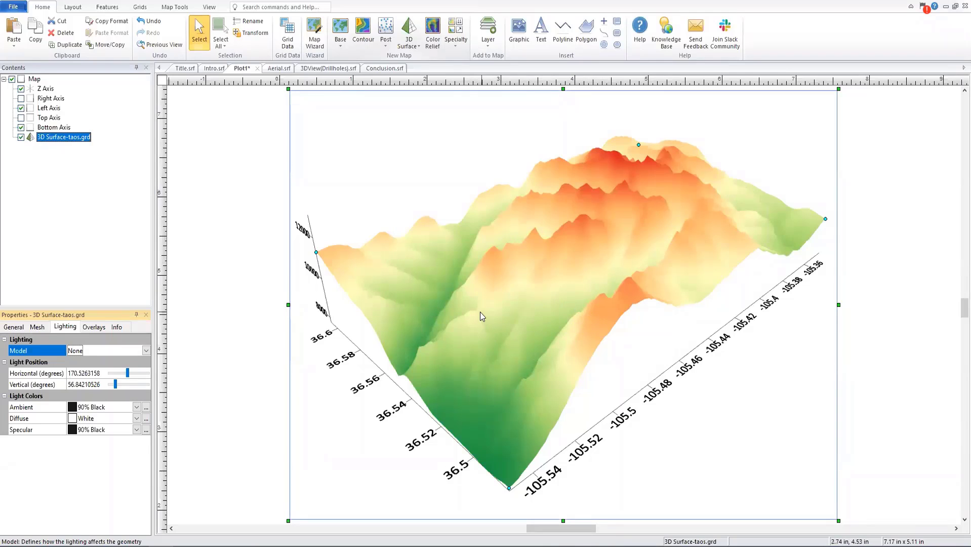
pyautogui.click(146, 351)
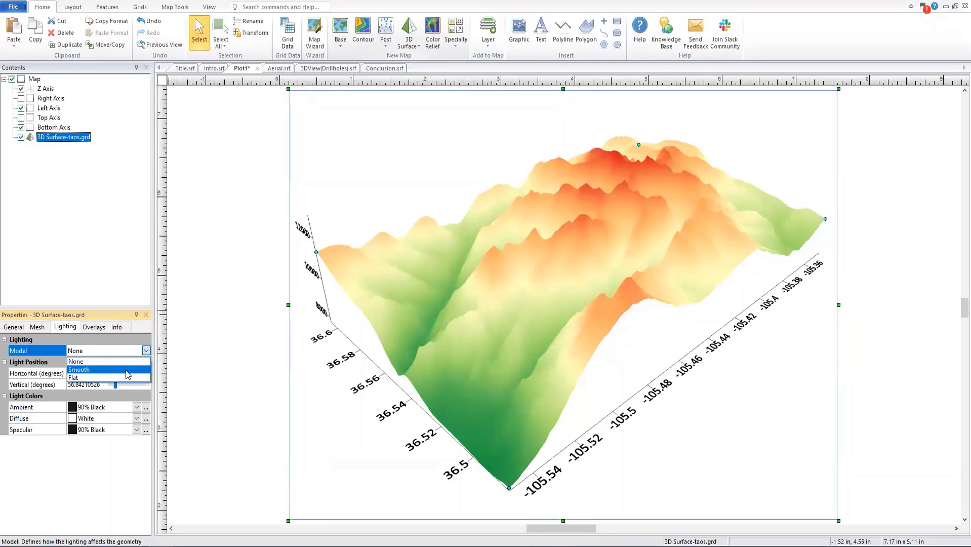
pyautogui.click(128, 370)
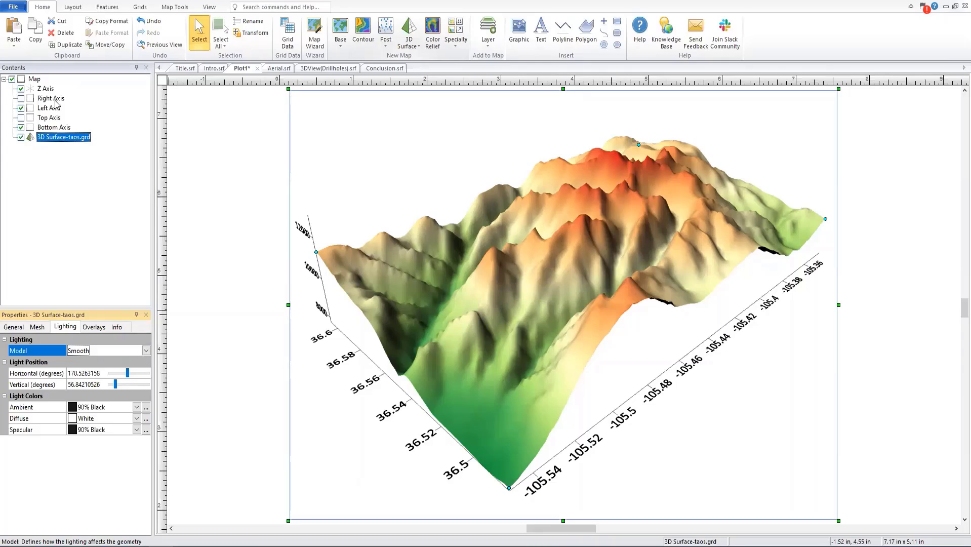
# Step: Show the base of the 3D surface and set its base method to Custom
pyautogui.click(19, 325)
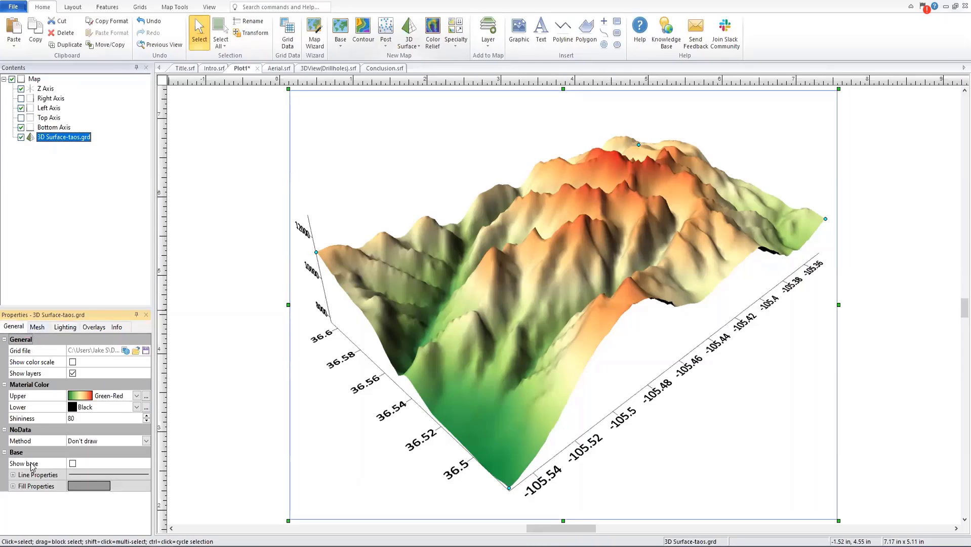
pyautogui.click(72, 464)
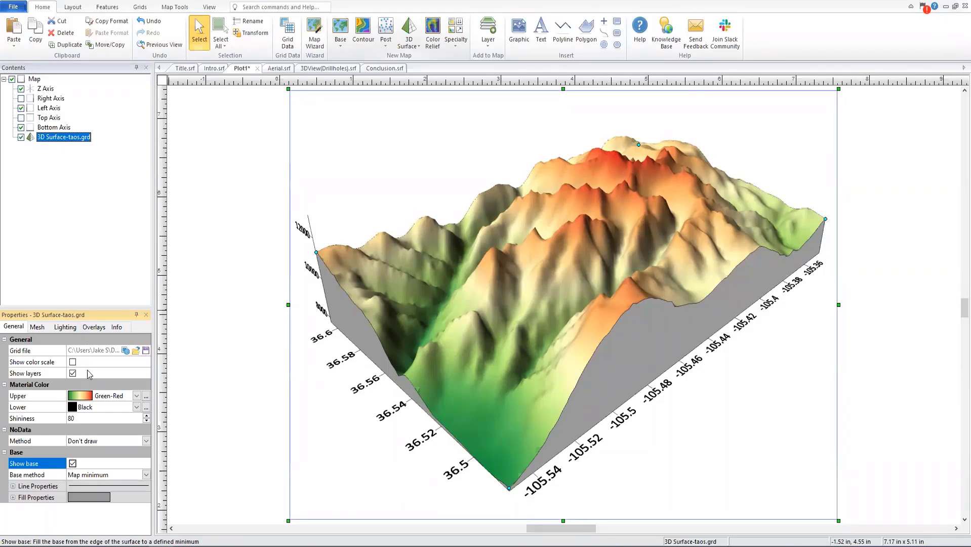
pyautogui.click(146, 475)
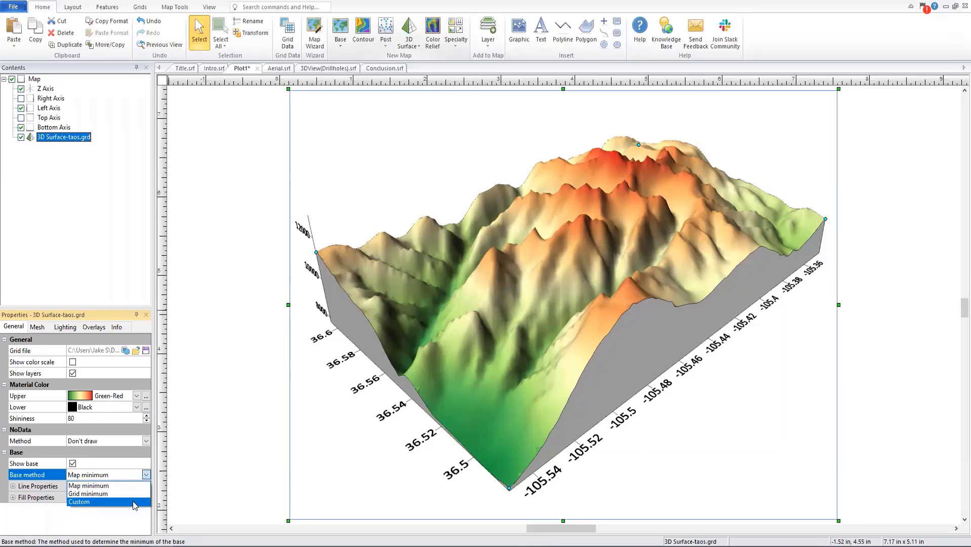
pyautogui.click(133, 501)
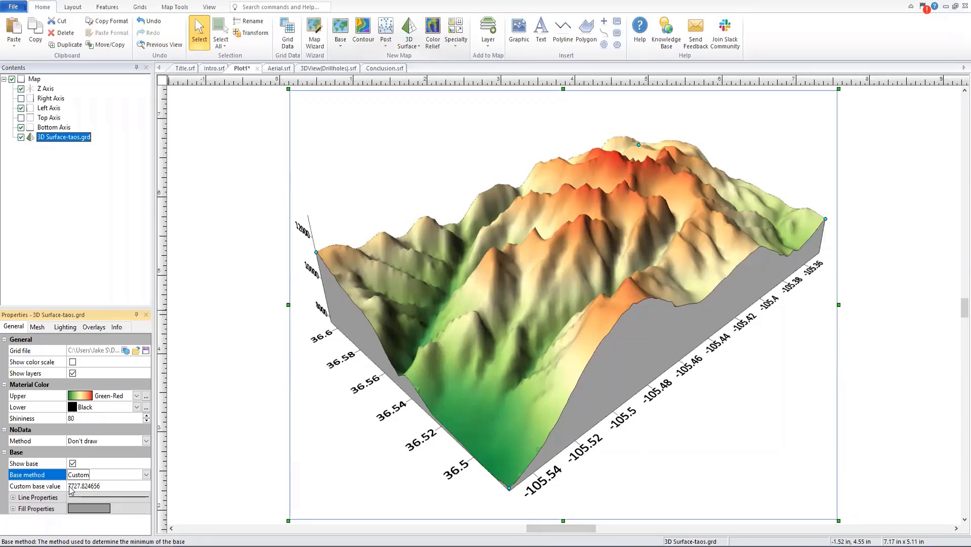
# Step: Set the surface's custom base value to 10000
pyautogui.click(104, 488)
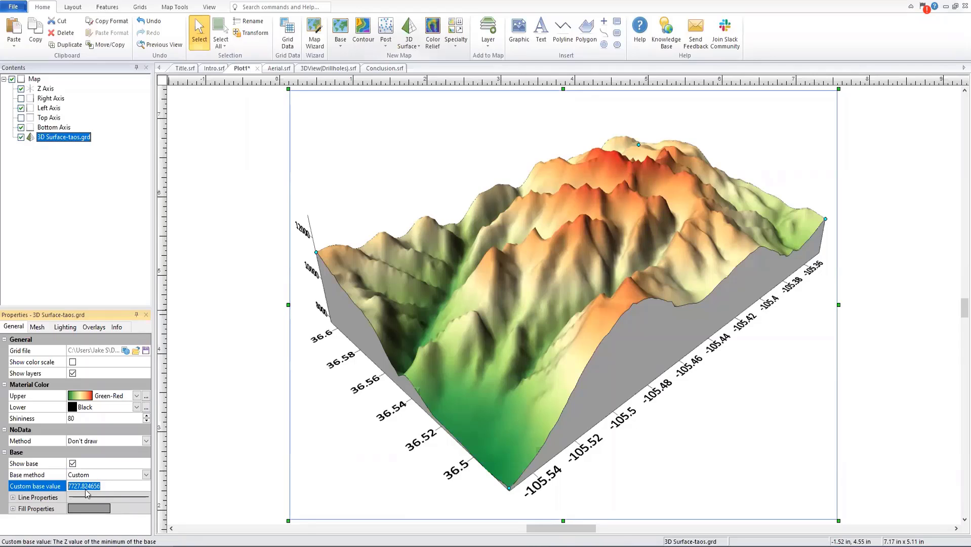
pyautogui.write('10000')
pyautogui.press('Return')
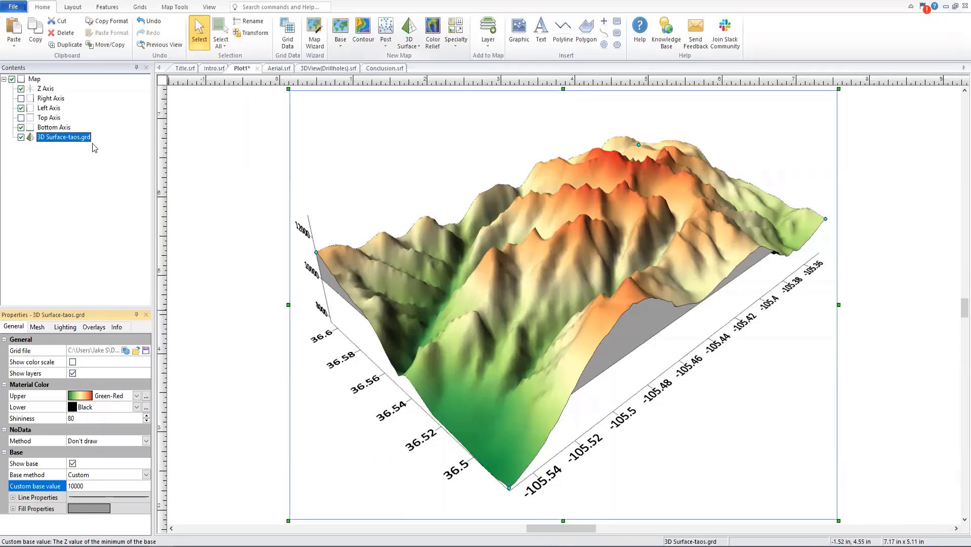
# Step: Hide the map's left axis and bottom axis
pyautogui.click(20, 109)
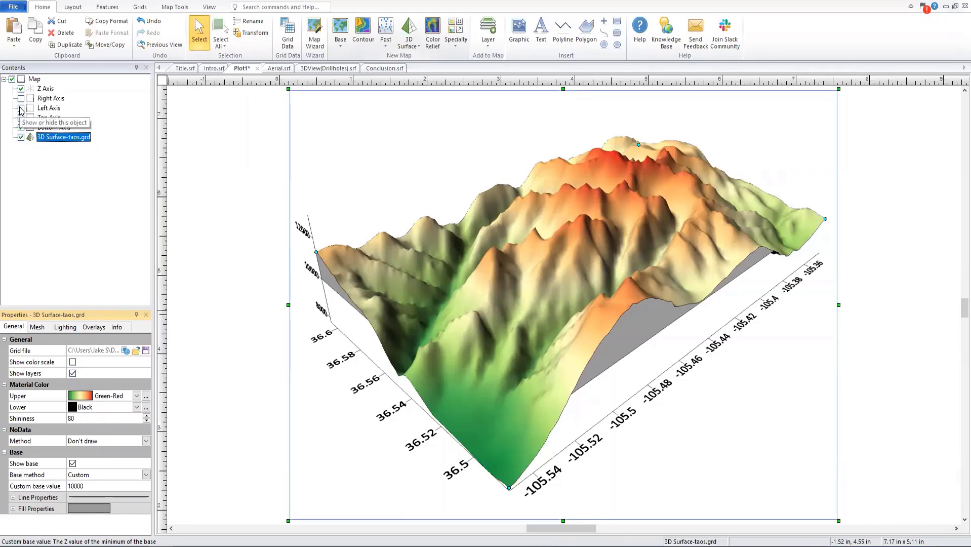
pyautogui.click(21, 128)
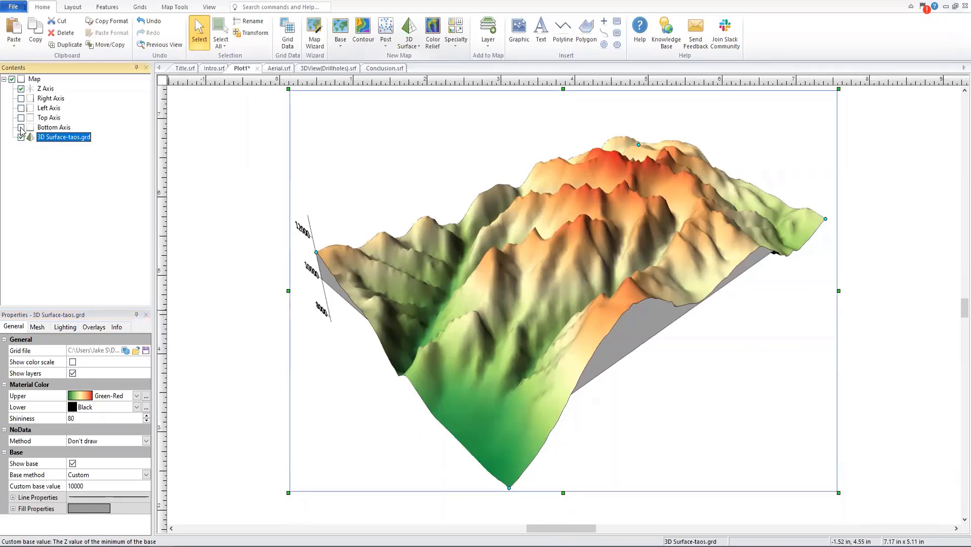
# Step: Rotate the whole map to about 175 degrees and return its rotation to 45 degrees
pyautogui.click(34, 80)
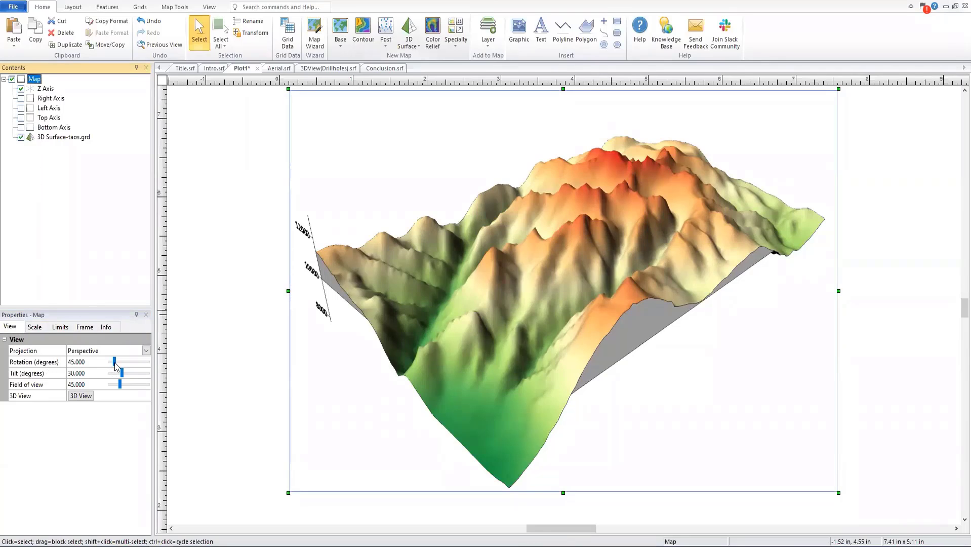
pyautogui.moveTo(115, 361); pyautogui.dragTo(128, 366)
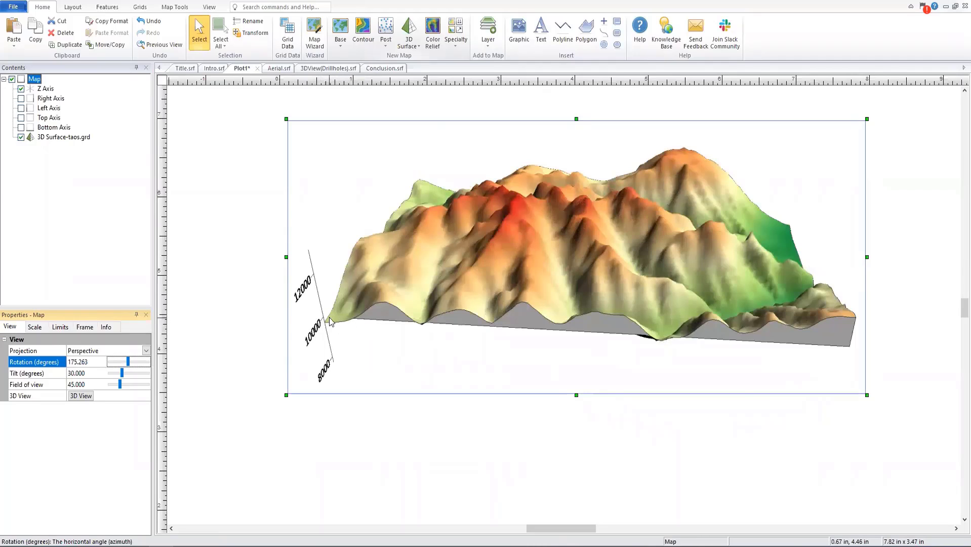
pyautogui.moveTo(127, 362); pyautogui.dragTo(54, 366)
pyautogui.write('45')
pyautogui.press('Return')
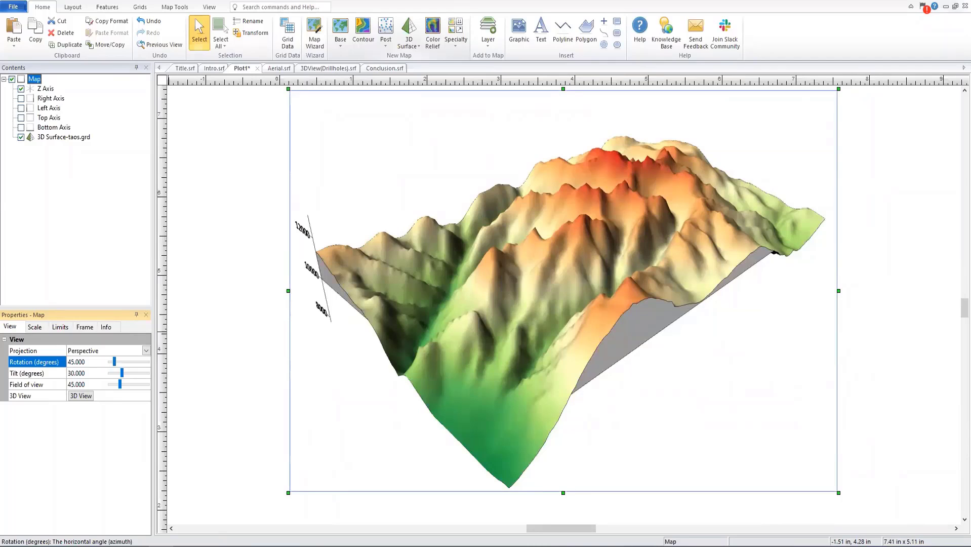
# Step: Set the 3D surface's custom base value to 5000
pyautogui.click(76, 136)
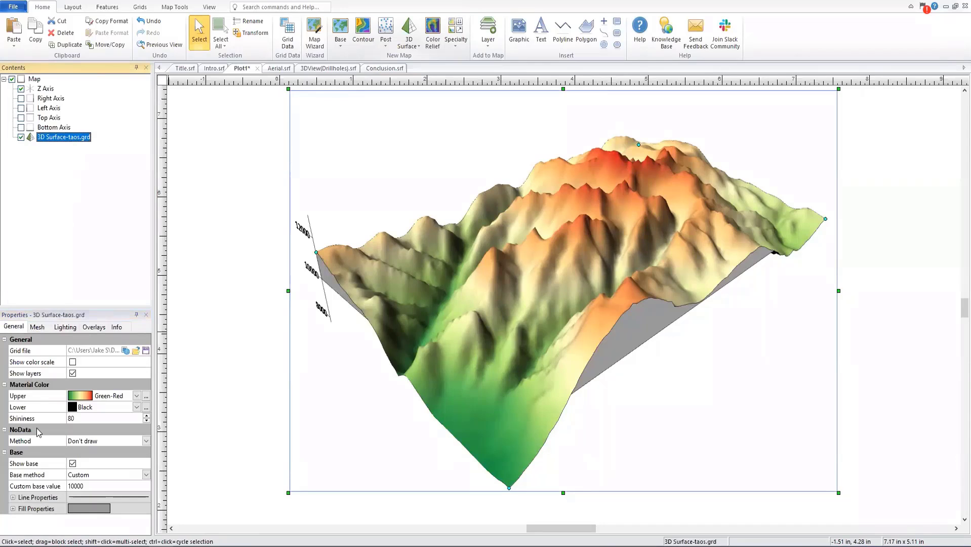
pyautogui.click(90, 486)
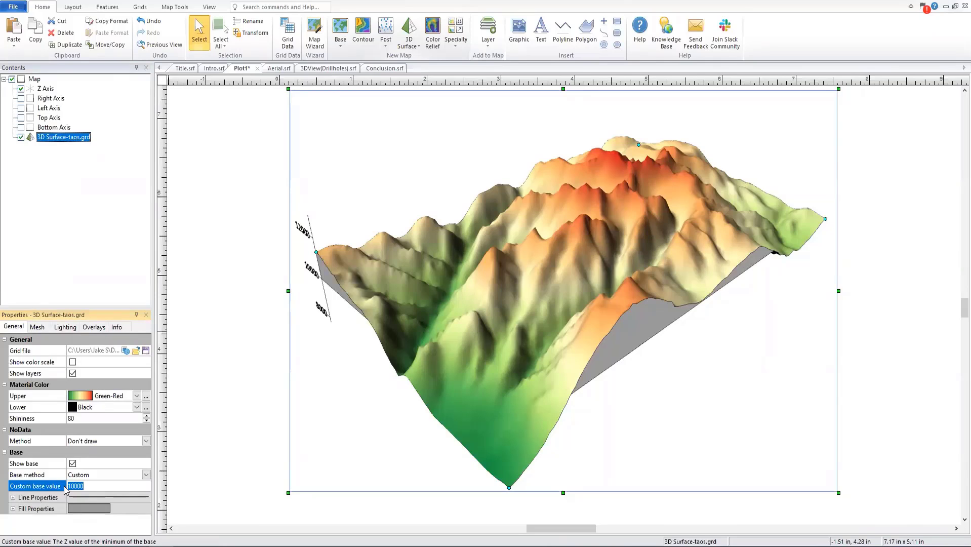
pyautogui.write('5000')
pyautogui.press('Return')
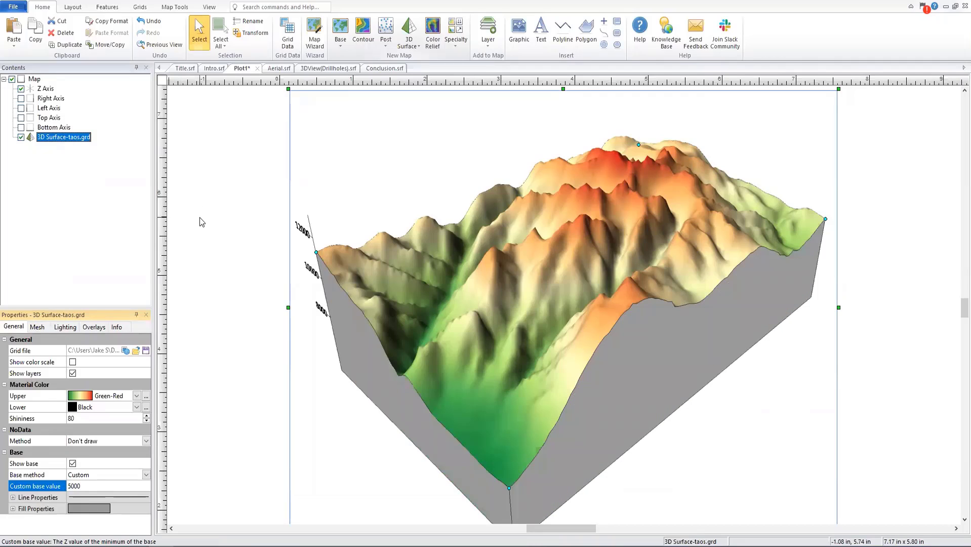
# Step: Fit the map in view, rotate the whole map to 360 degrees, and return its rotation to 45 degrees
pyautogui.hotkey('ctrl', 'd')
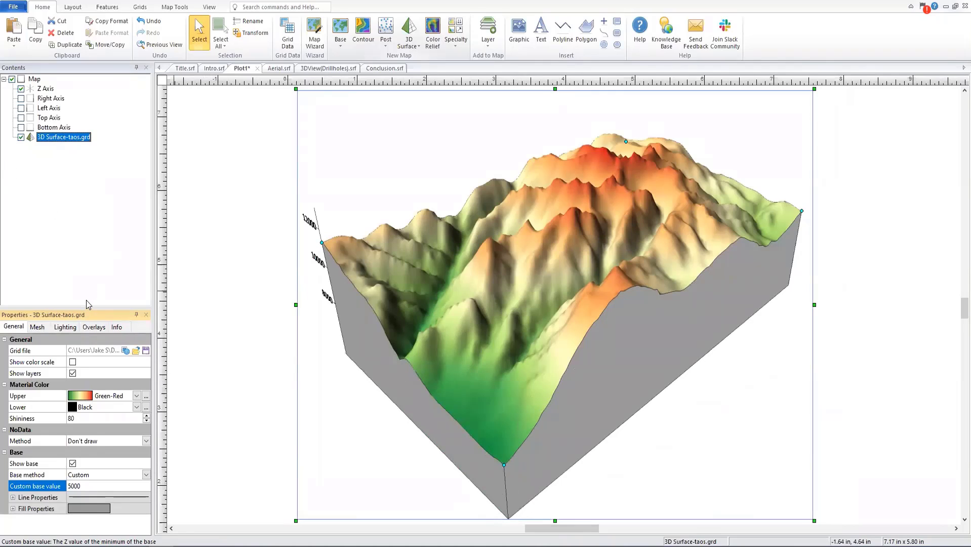
pyautogui.click(35, 80)
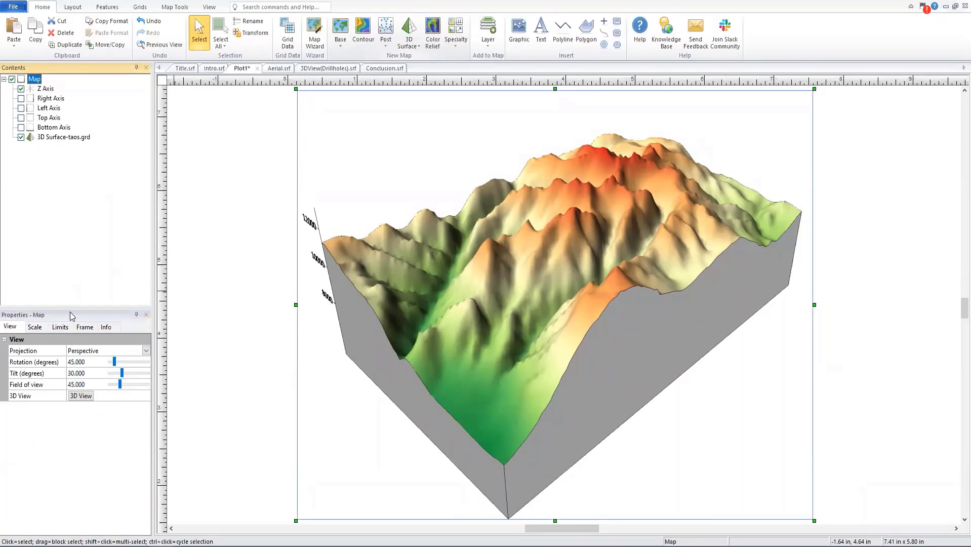
pyautogui.moveTo(114, 362); pyautogui.dragTo(126, 365)
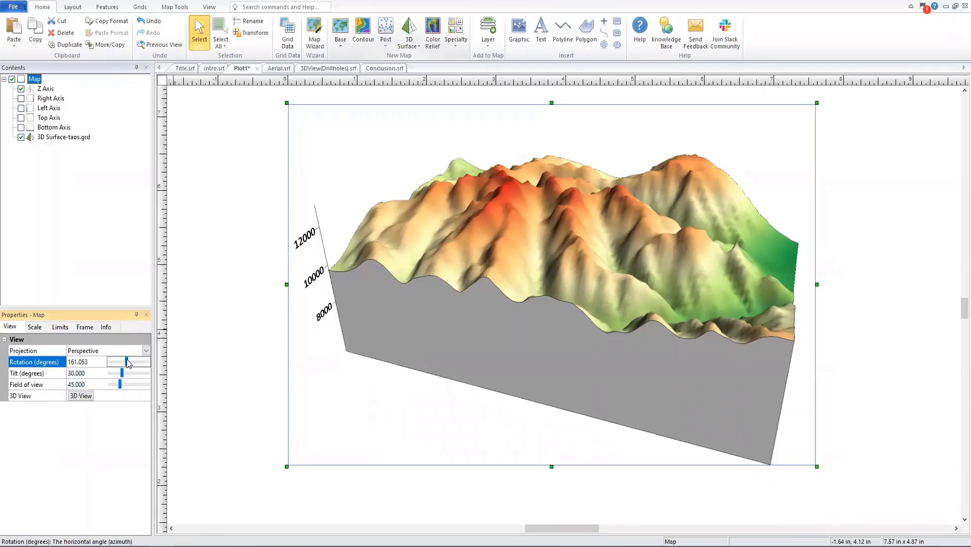
pyautogui.moveTo(126, 359); pyautogui.dragTo(50, 364)
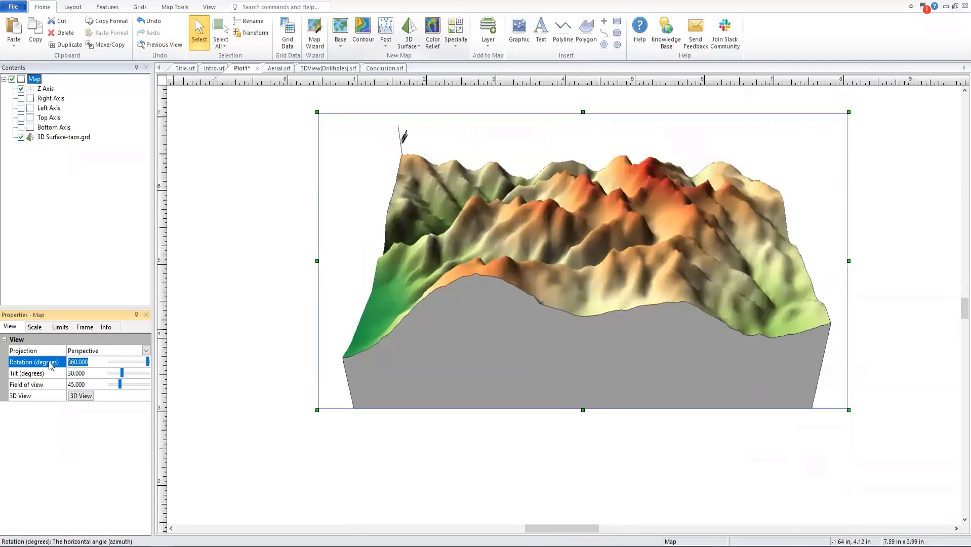
pyautogui.write('45')
pyautogui.press('Return')
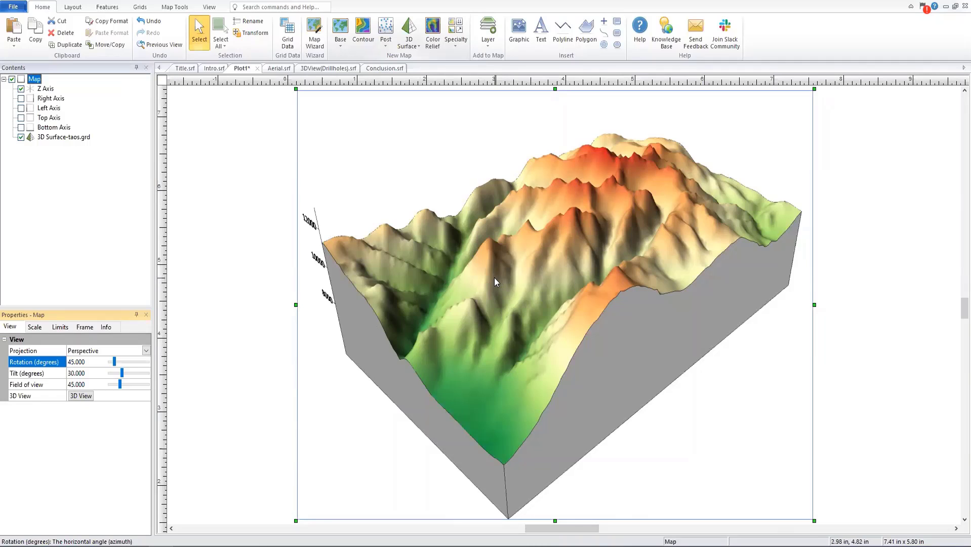
# Step: Set the 3D surface's custom base value to 11000
pyautogui.click(64, 138)
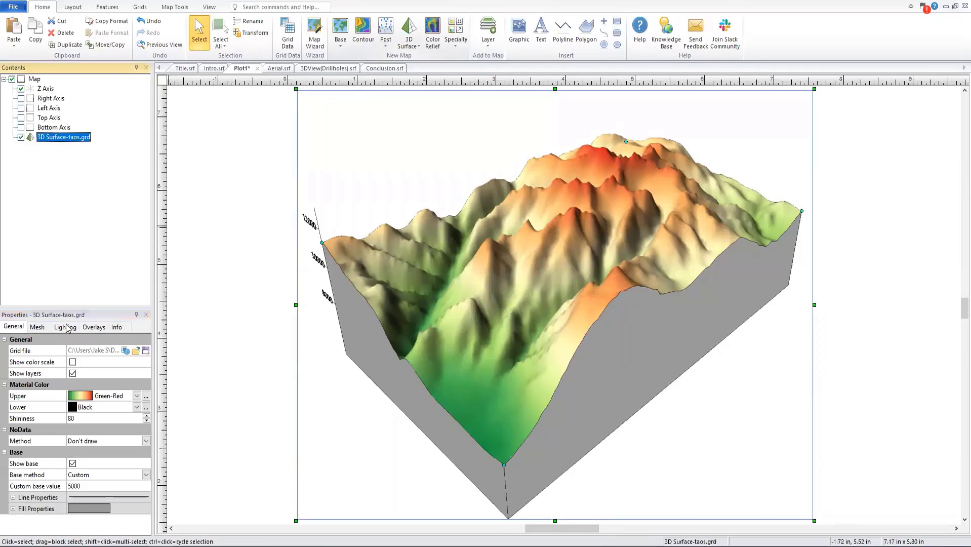
pyautogui.click(94, 487)
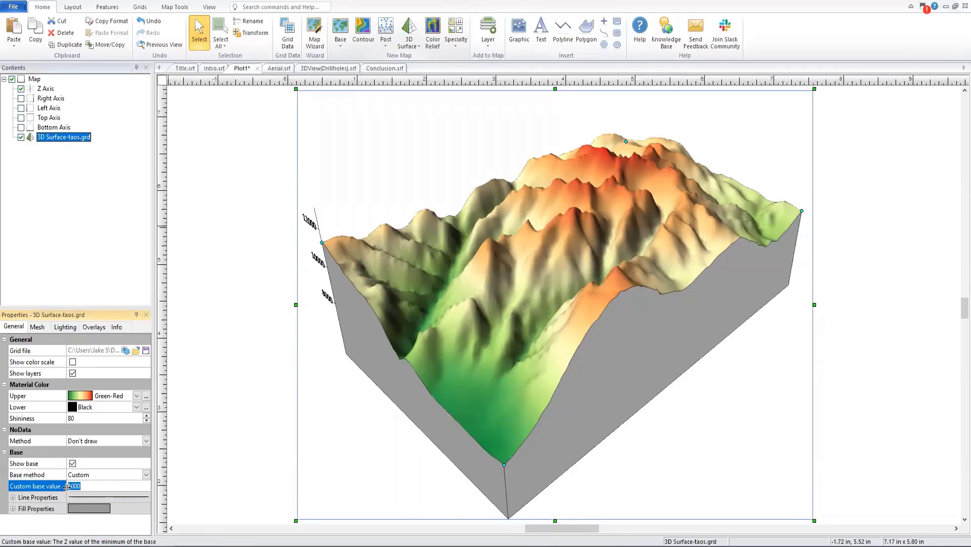
pyautogui.write('11000')
pyautogui.press('Return')
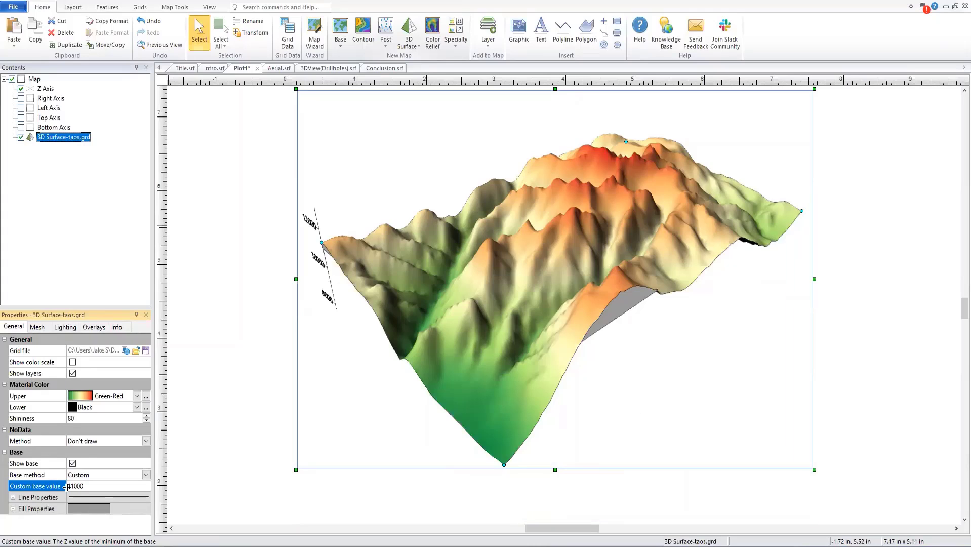
# Step: Change the fill color of the 3D surface's base to Blue
pyautogui.click(12, 510)
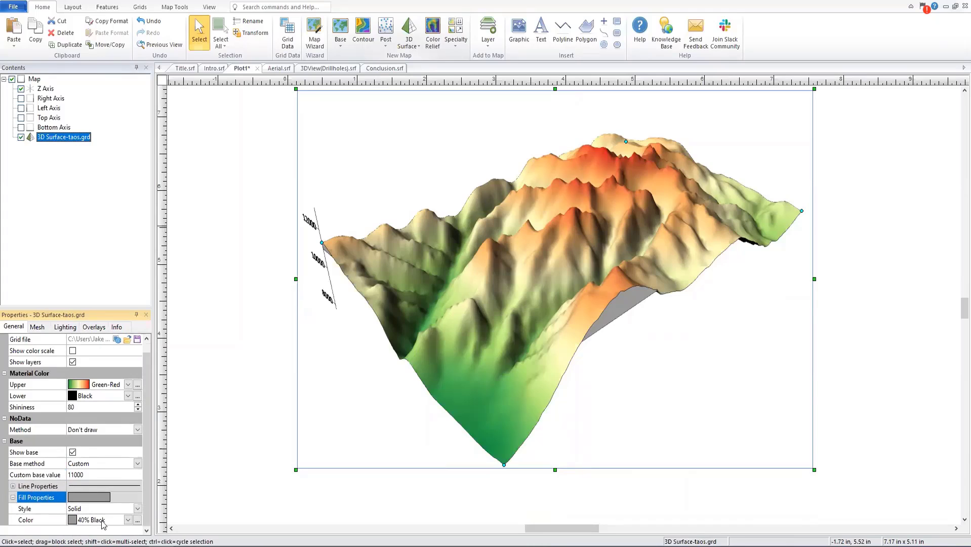
pyautogui.click(128, 520)
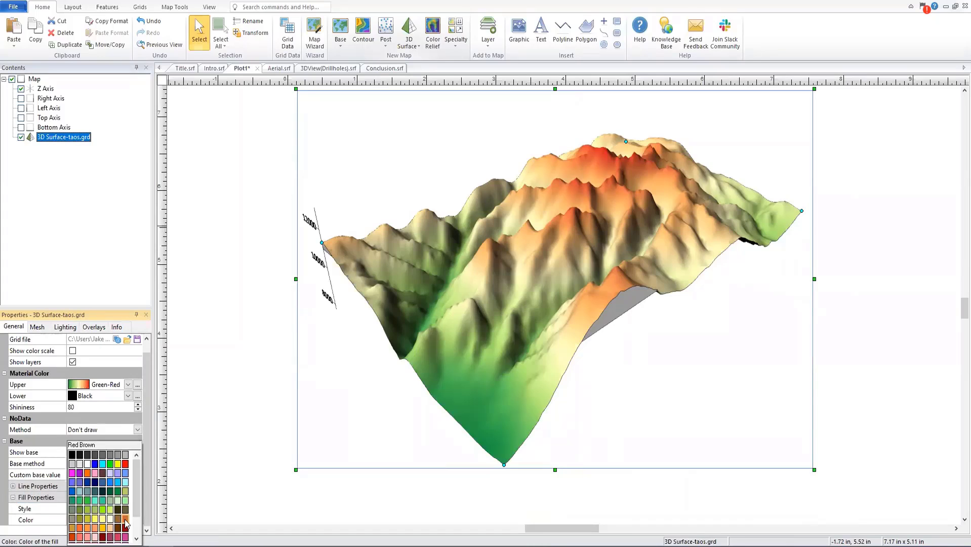
pyautogui.click(95, 466)
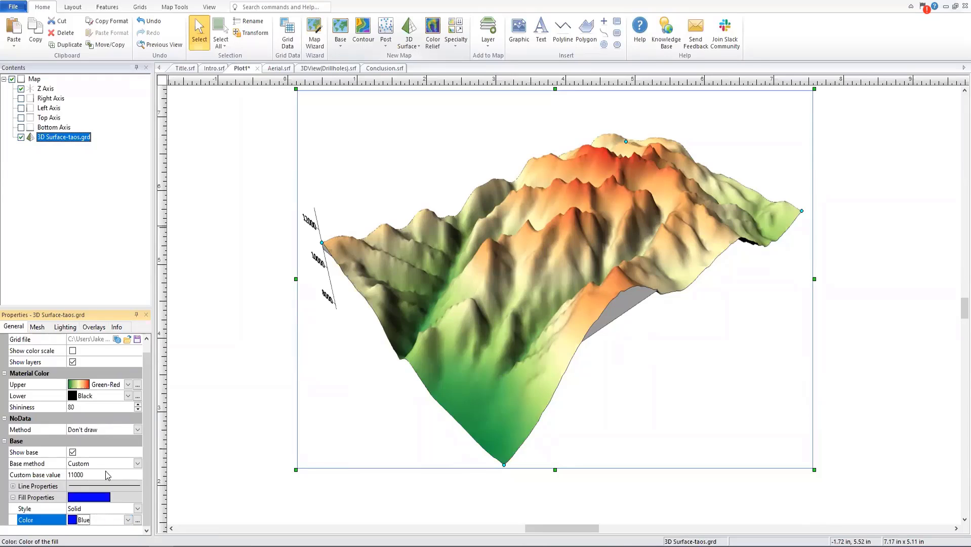
# Step: Tilt the whole map to about 20 degrees, rotate it to 360 degrees, and return its rotation to 45 degrees
pyautogui.click(35, 79)
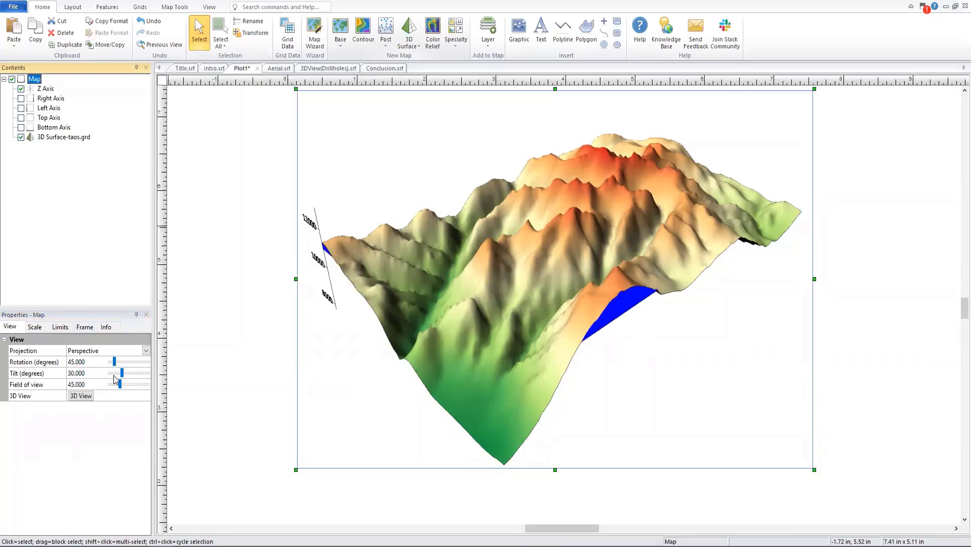
pyautogui.moveTo(122, 373); pyautogui.dragTo(151, 381)
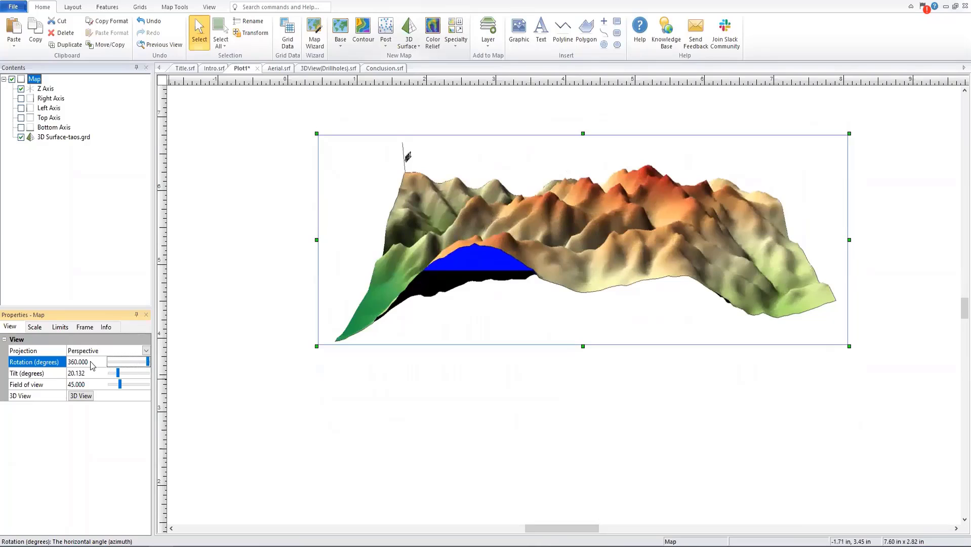
pyautogui.click(51, 365)
pyautogui.write('45')
pyautogui.press('Return')
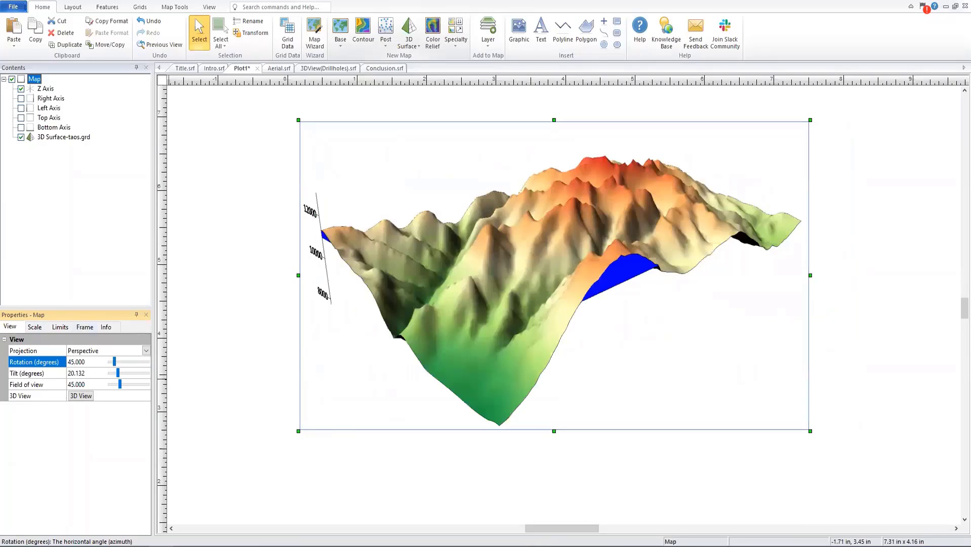
# Step: Add a Classed Post layer from Lift locations.dat to the map, adjusting the map limits to include it and suppressing future limit warnings
pyautogui.click(71, 136)
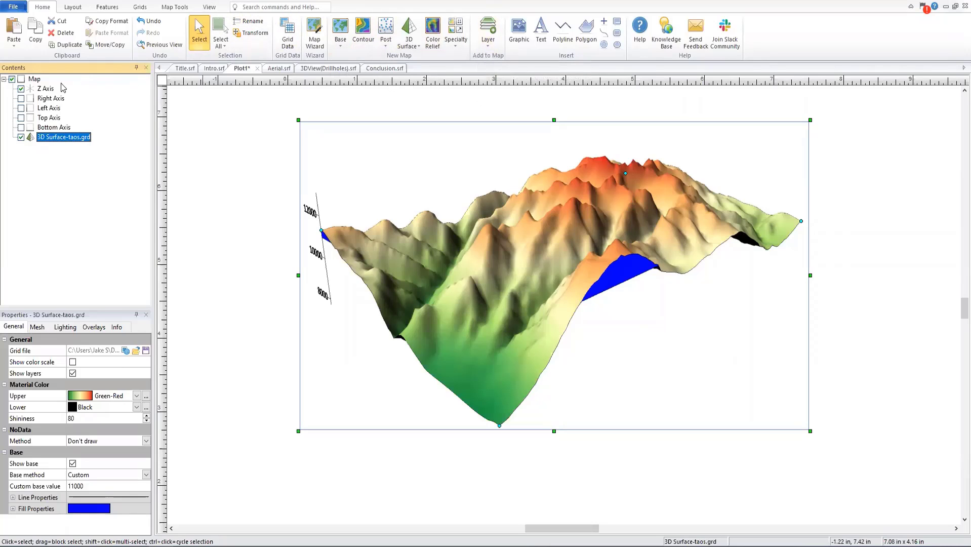
pyautogui.press('Home')
pyautogui.click(491, 49)
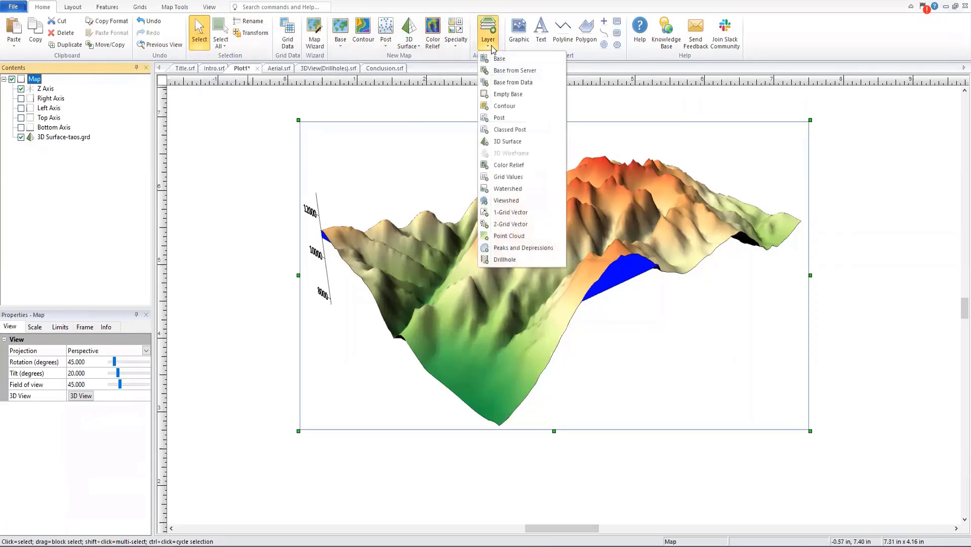
pyautogui.click(513, 129)
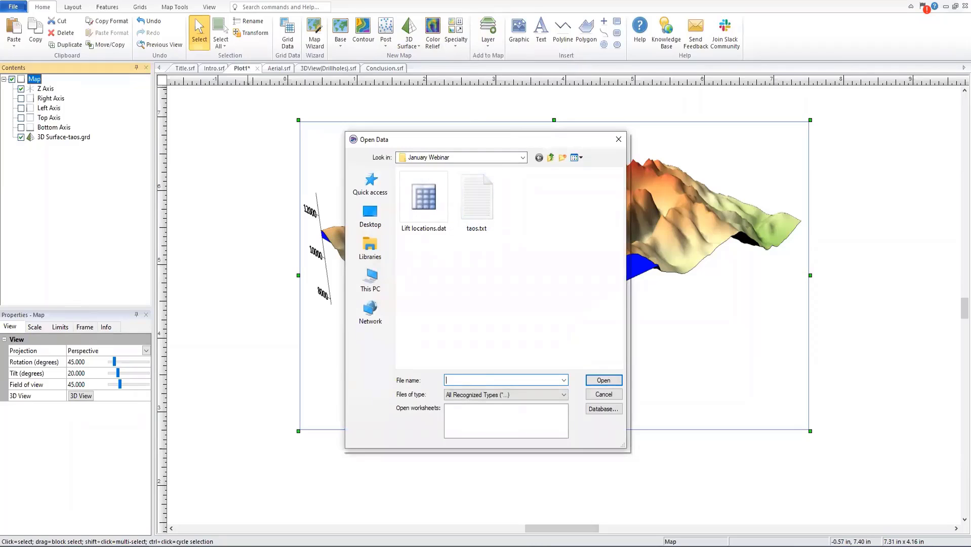
pyautogui.click(433, 226)
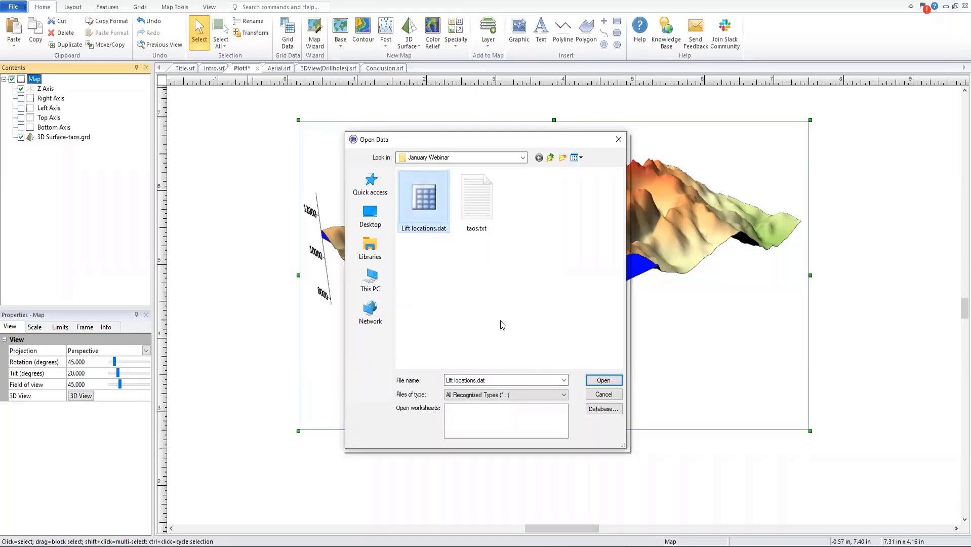
pyautogui.click(603, 381)
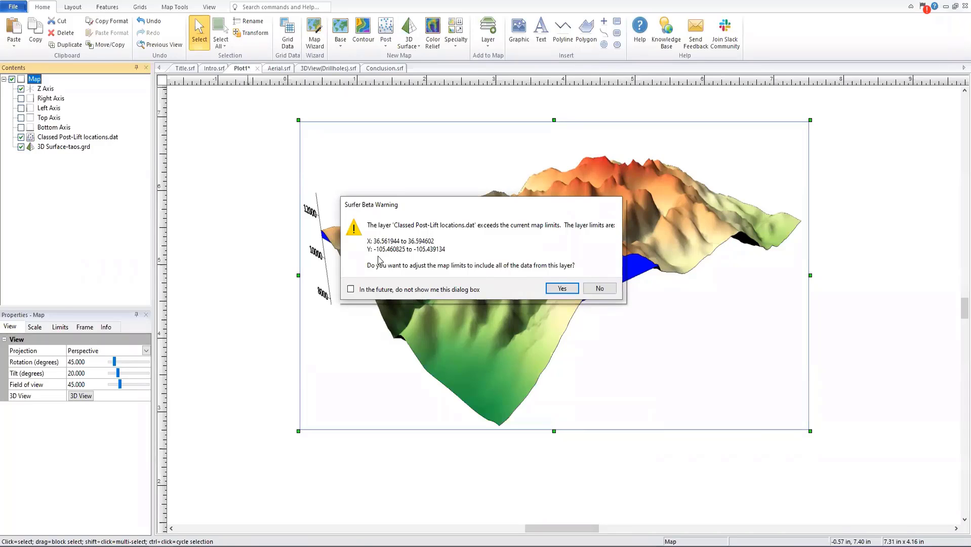
pyautogui.click(351, 288)
pyautogui.click(564, 288)
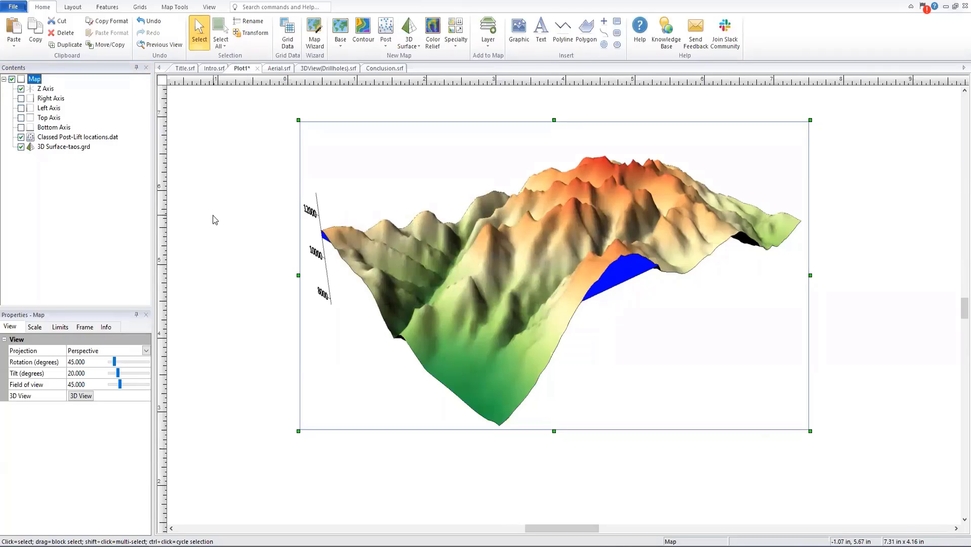
# Step: In the program's warning options, set Update map frame limits to Always adjust map limits
pyautogui.click(15, 7)
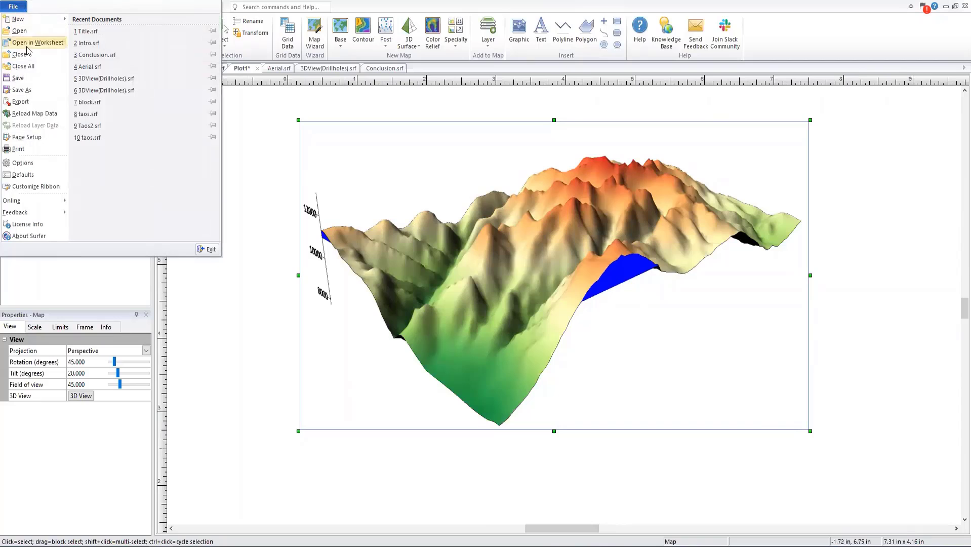
pyautogui.click(23, 163)
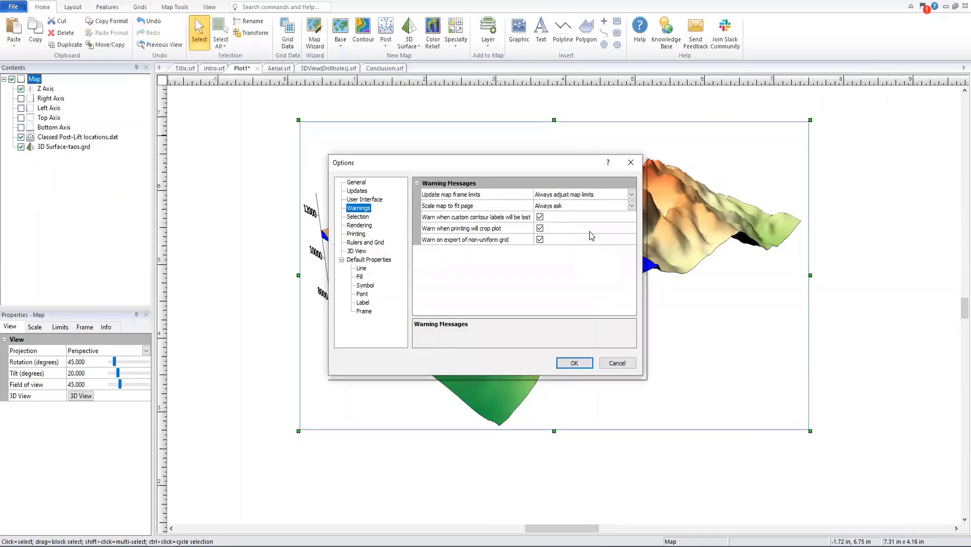
pyautogui.click(632, 195)
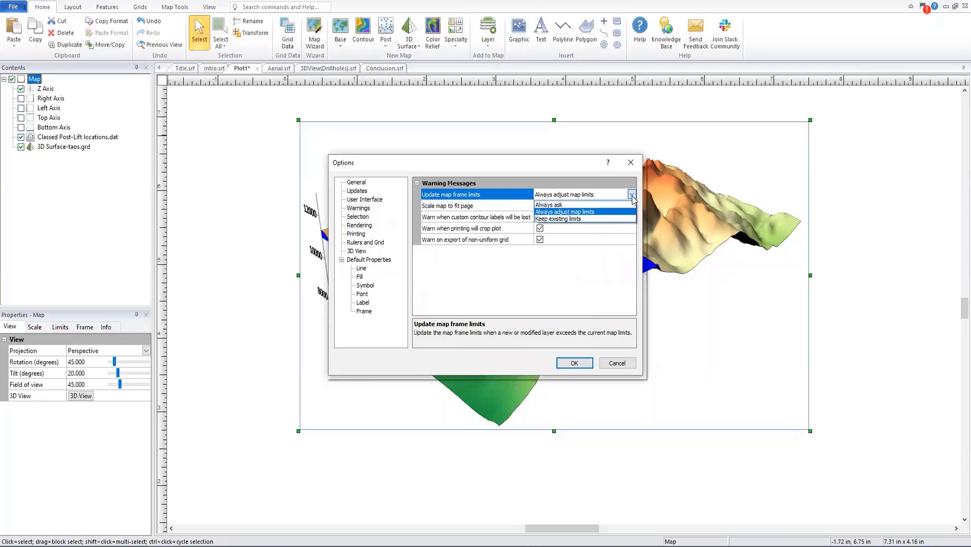
pyautogui.click(598, 213)
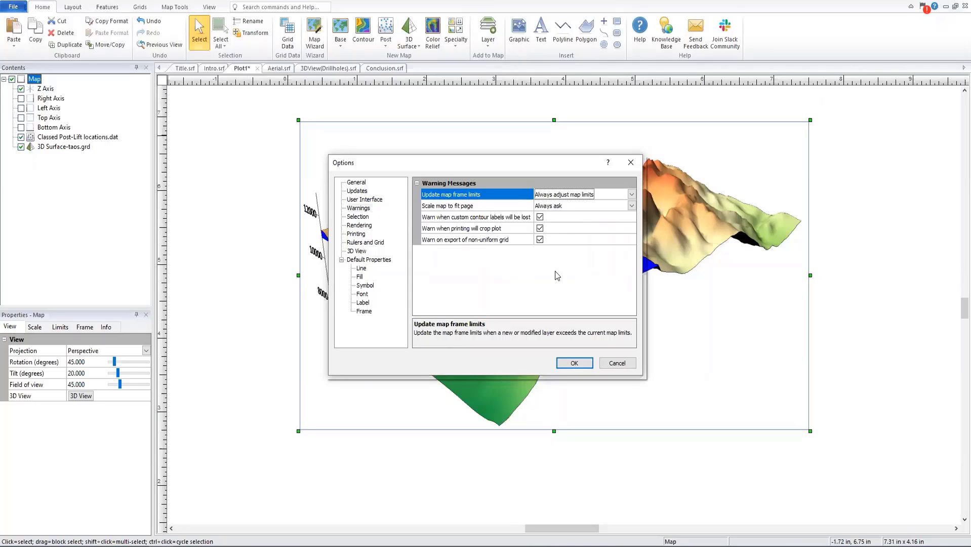
pyautogui.click(571, 363)
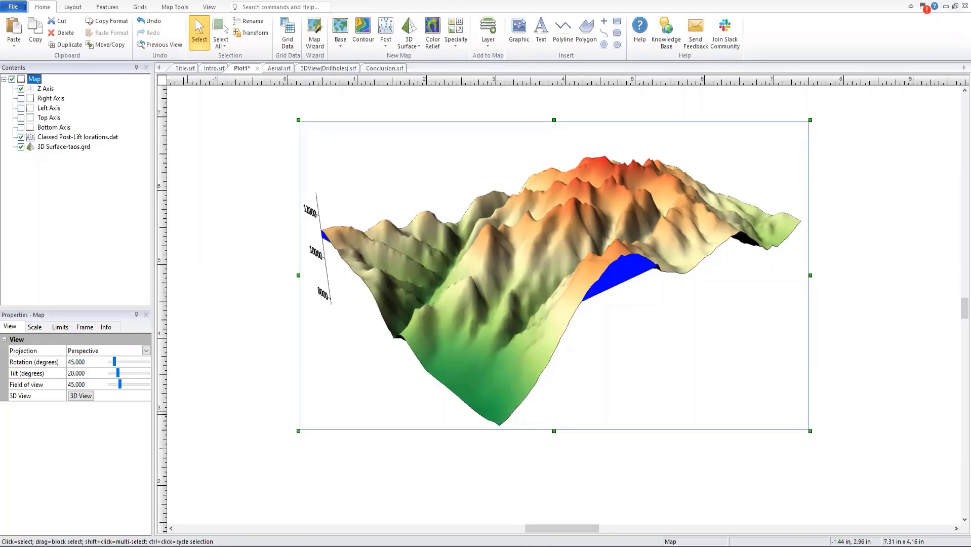
# Step: Set the Classed Post layer's X coordinates to Column B: Longitude and its Y coordinates to Column A: Latitude
pyautogui.click(101, 141)
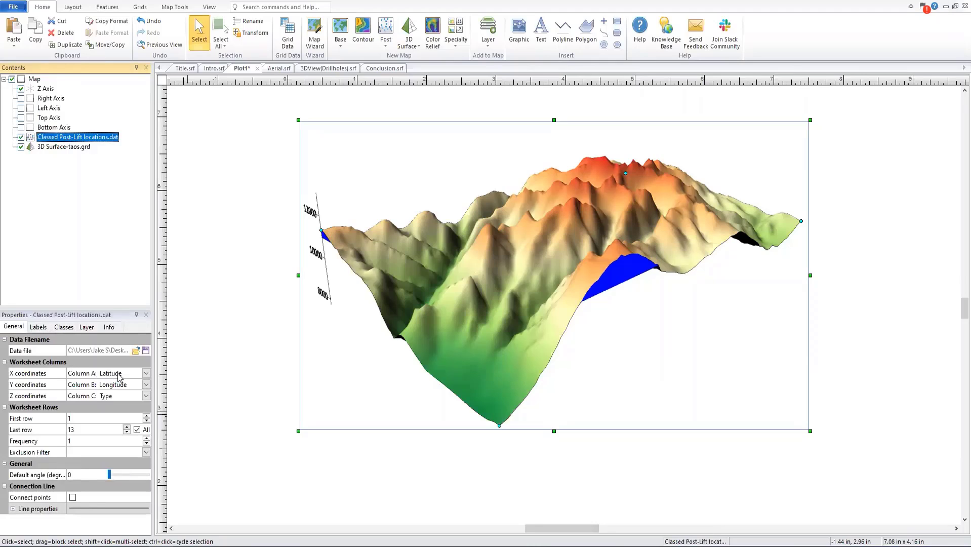
pyautogui.click(146, 374)
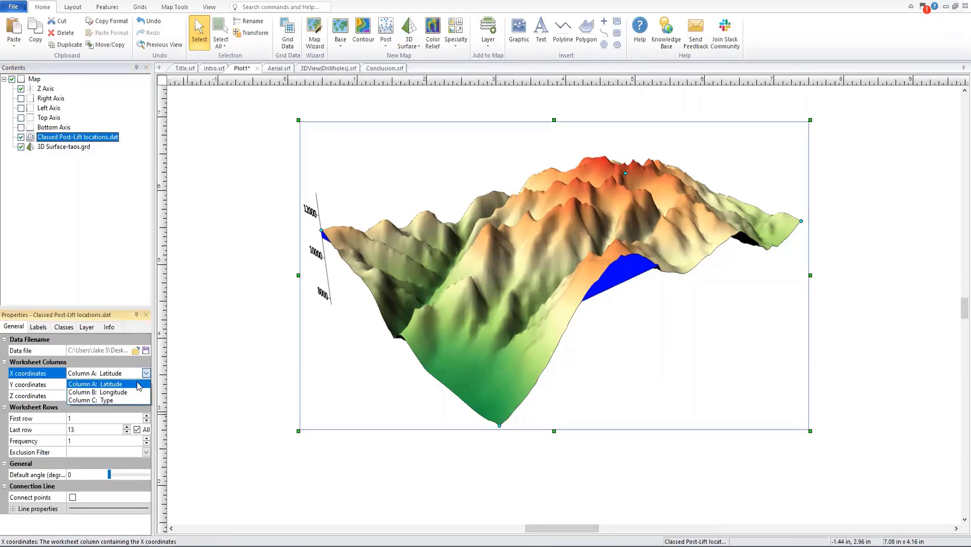
pyautogui.click(136, 393)
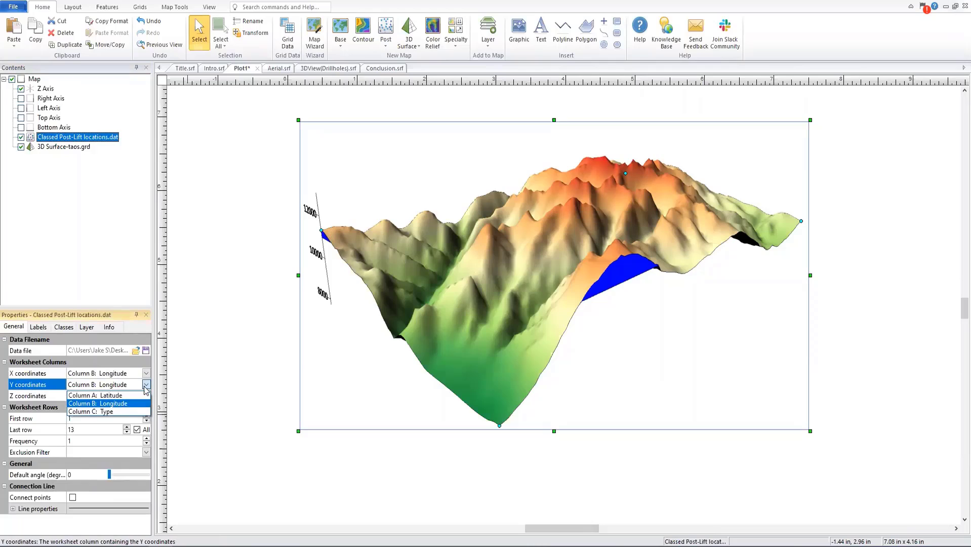
pyautogui.click(146, 384)
pyautogui.click(138, 396)
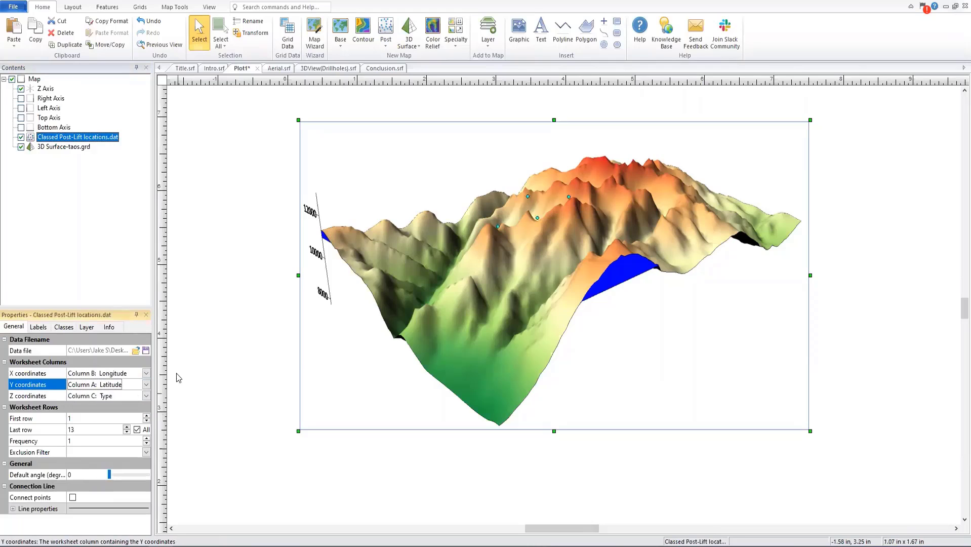
# Step: Rotate the whole map to about 171 degrees and inspect the lift location symbols on the surface up close
pyautogui.click(36, 80)
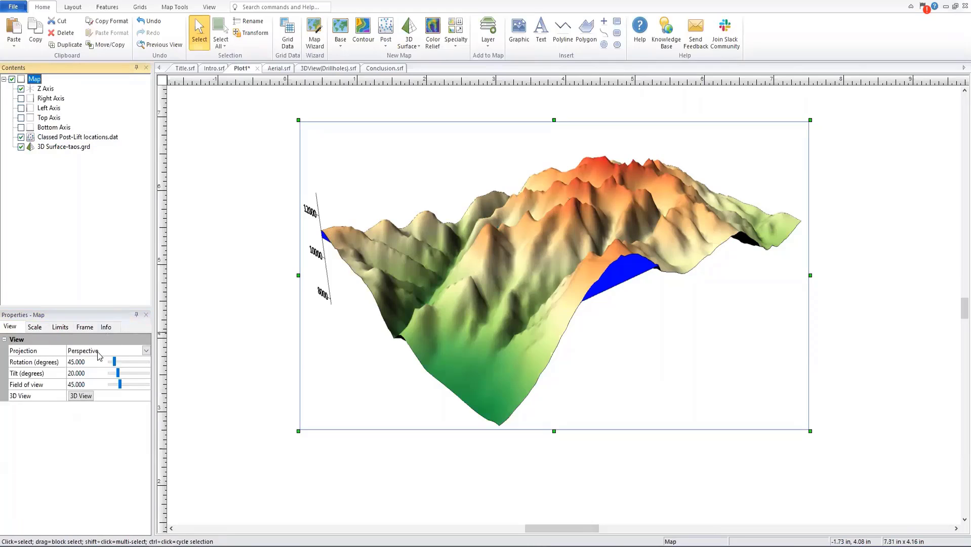
pyautogui.moveTo(114, 363); pyautogui.dragTo(127, 366)
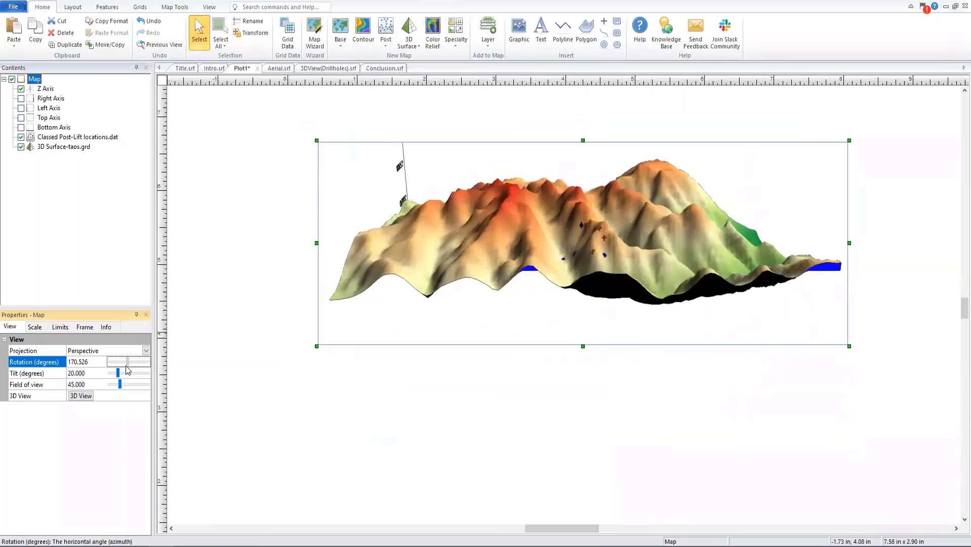
pyautogui.scroll(2, 554, 198)
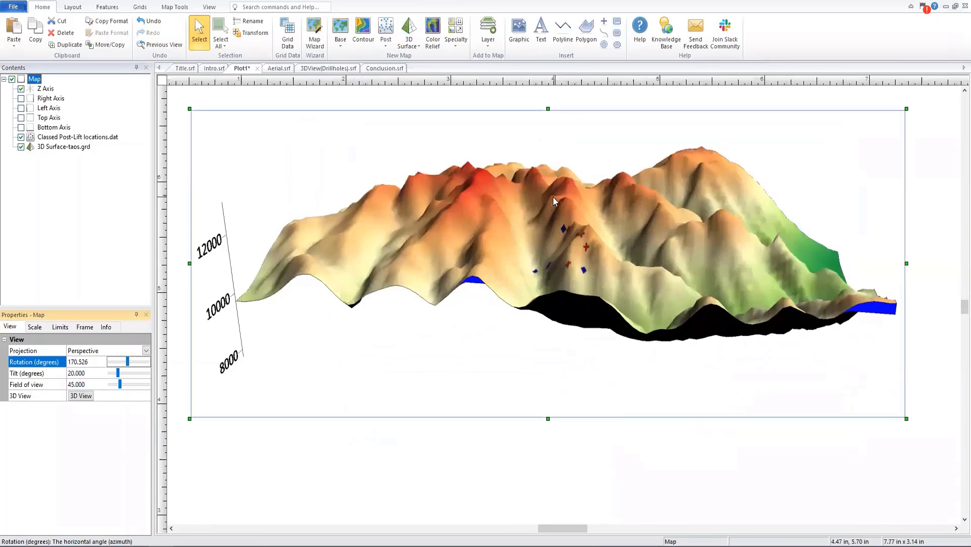
pyautogui.scroll(1, 553, 198)
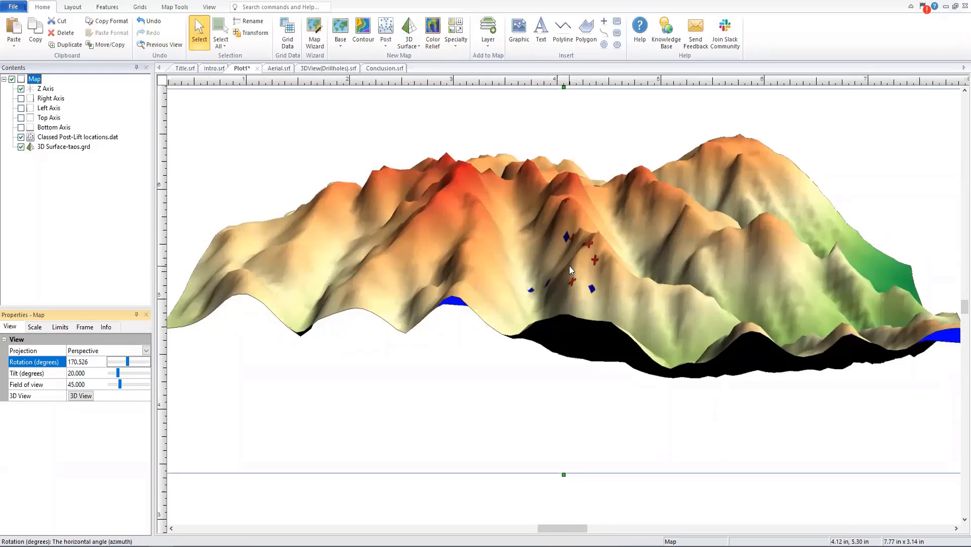
pyautogui.scroll(-1, 570, 266)
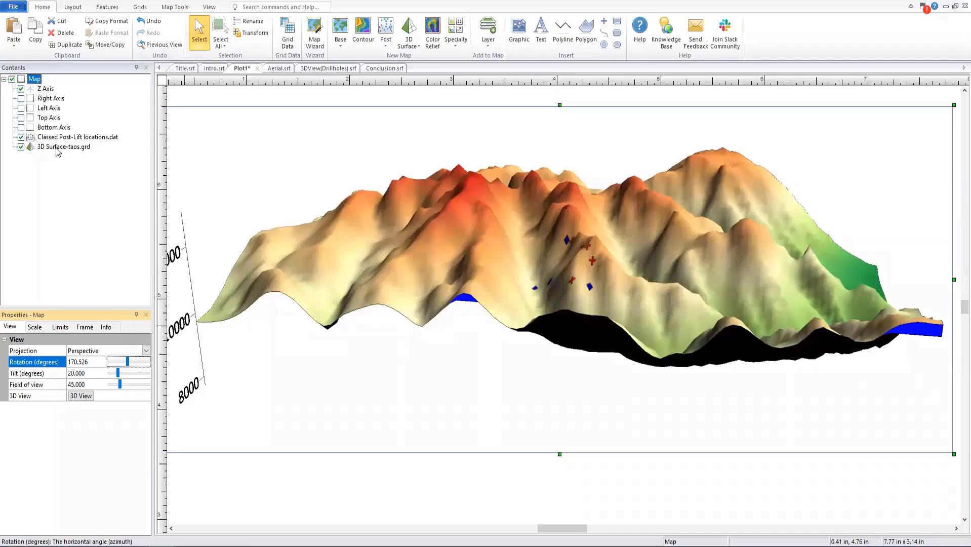
# Step: Set the map's Z scale length to 0.5 in to flatten the vertical relief
pyautogui.click(35, 328)
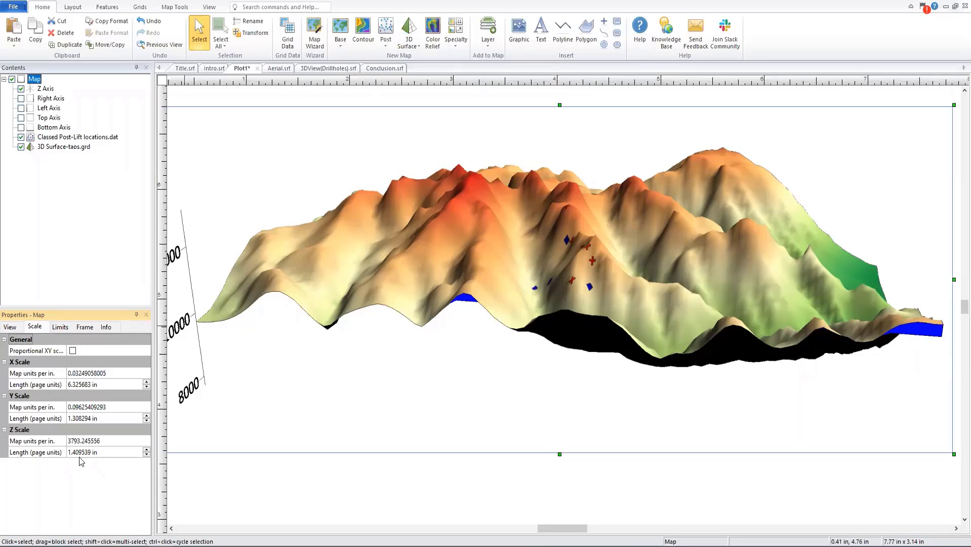
pyautogui.moveTo(103, 453); pyautogui.dragTo(78, 453)
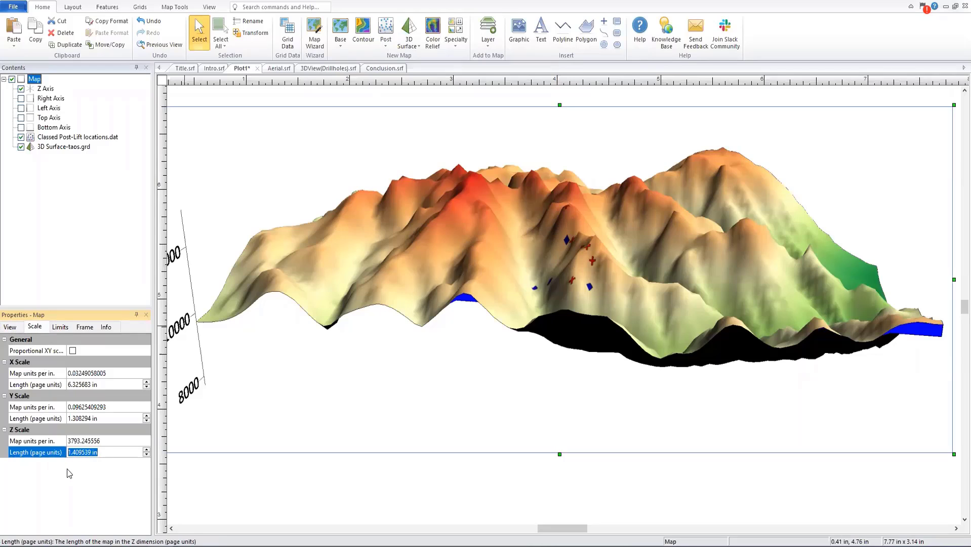
pyautogui.write('0.5')
pyautogui.press('Return')
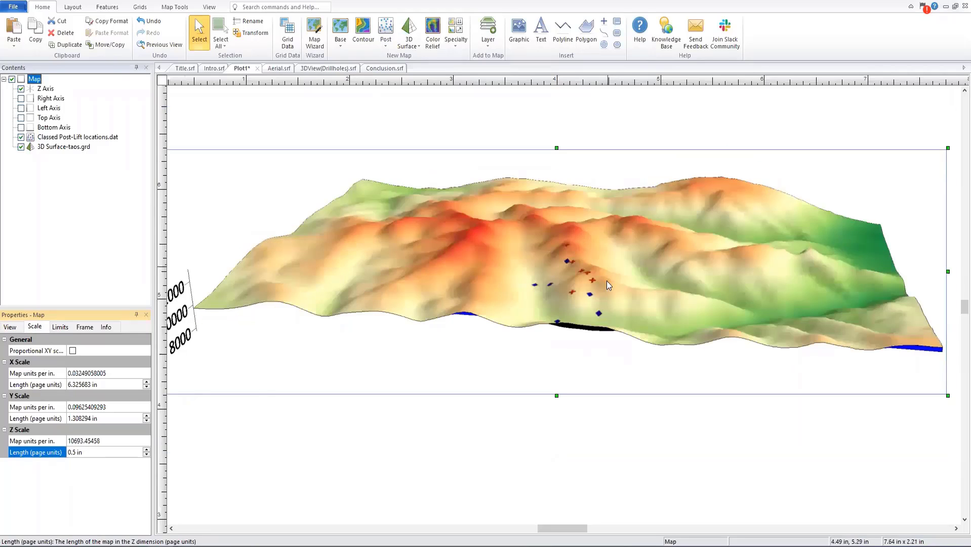
pyautogui.scroll(-1, 569, 301)
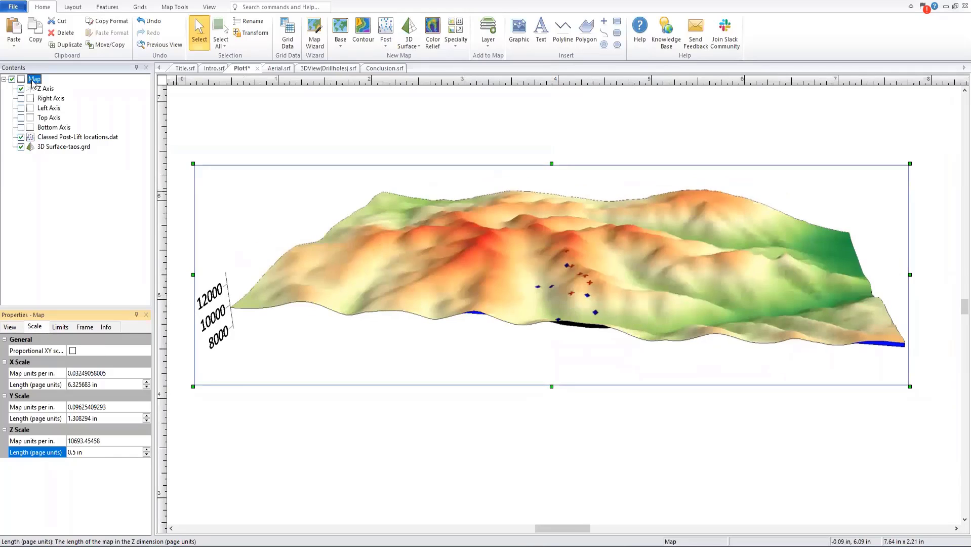
# Step: Adjust the map's rotation, setting it to 180 degrees, and inspect the lift symbols up close
pyautogui.click(13, 326)
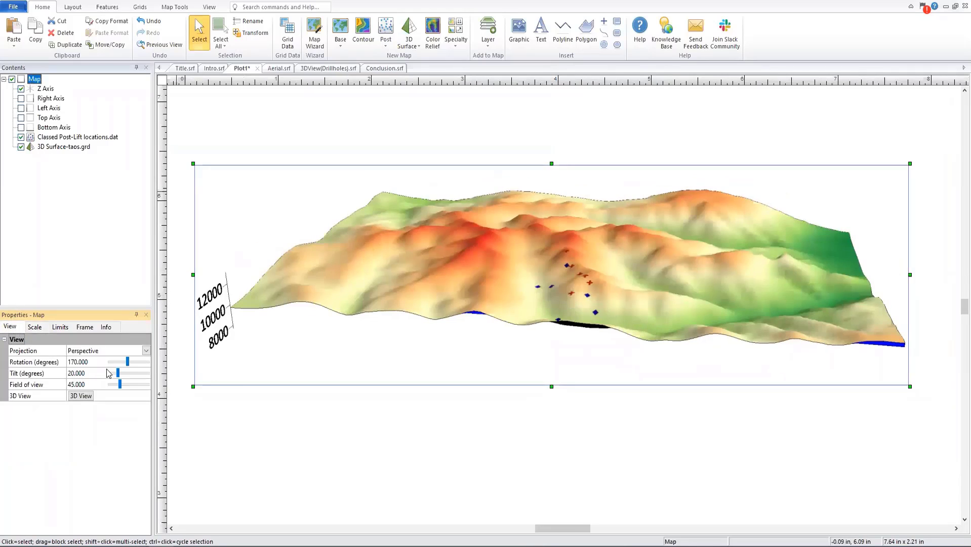
pyautogui.click(122, 362)
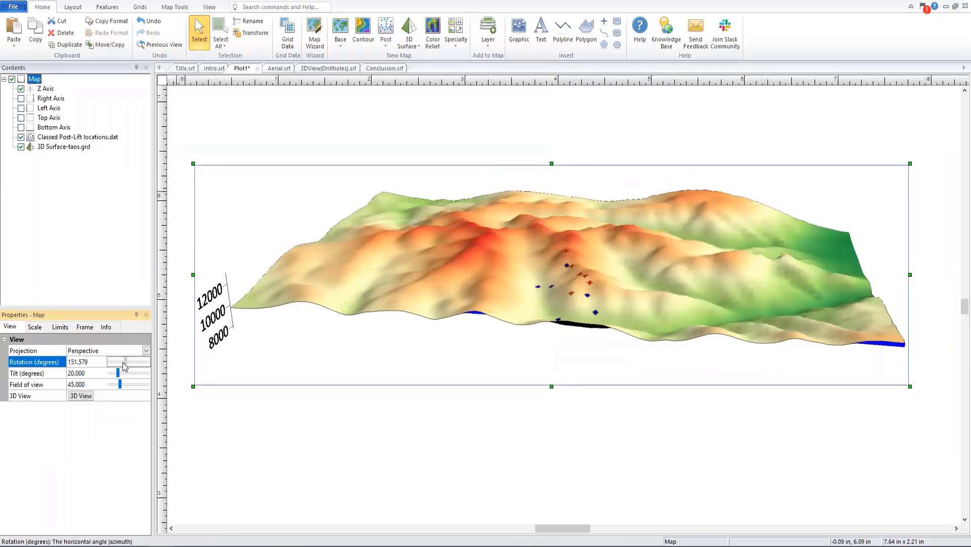
pyautogui.moveTo(122, 363); pyautogui.dragTo(96, 362)
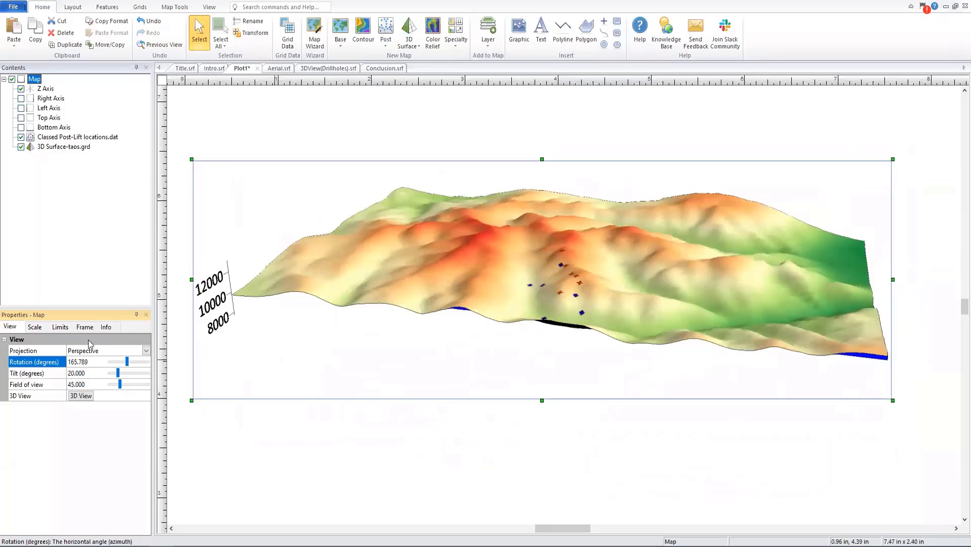
pyautogui.click(42, 368)
pyautogui.write('180')
pyautogui.press('Return')
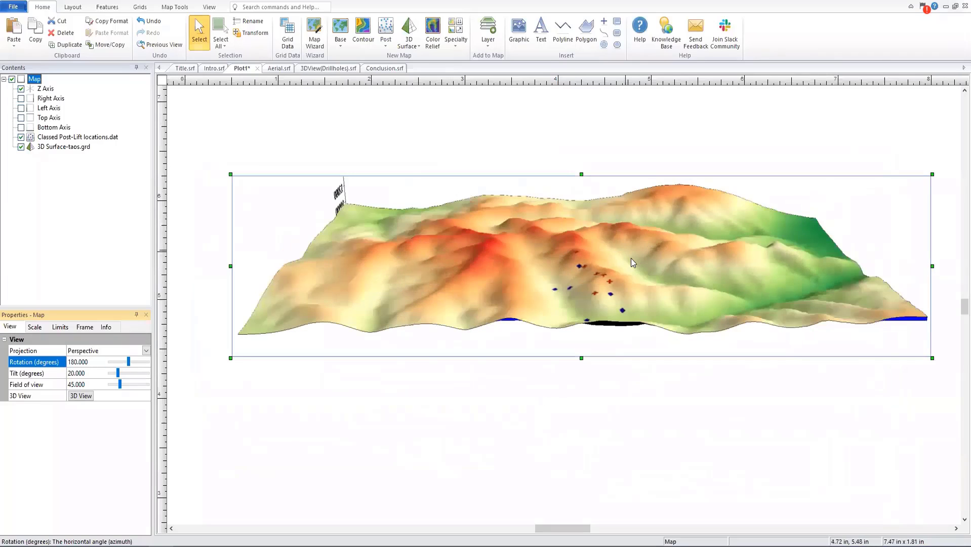
pyautogui.scroll(2, 616, 268)
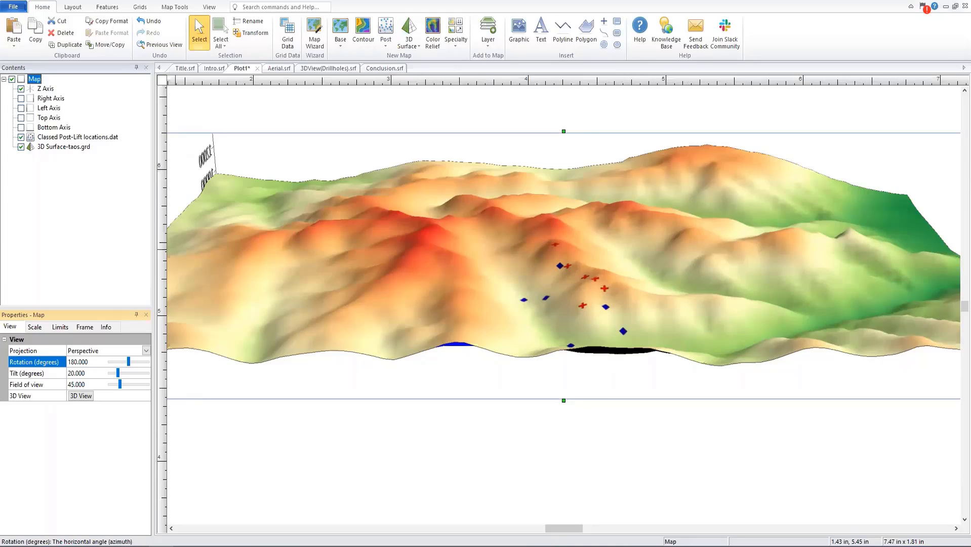
# Step: Set the 3D surface's custom base value to 6000 and fit the whole map in view
pyautogui.click(73, 148)
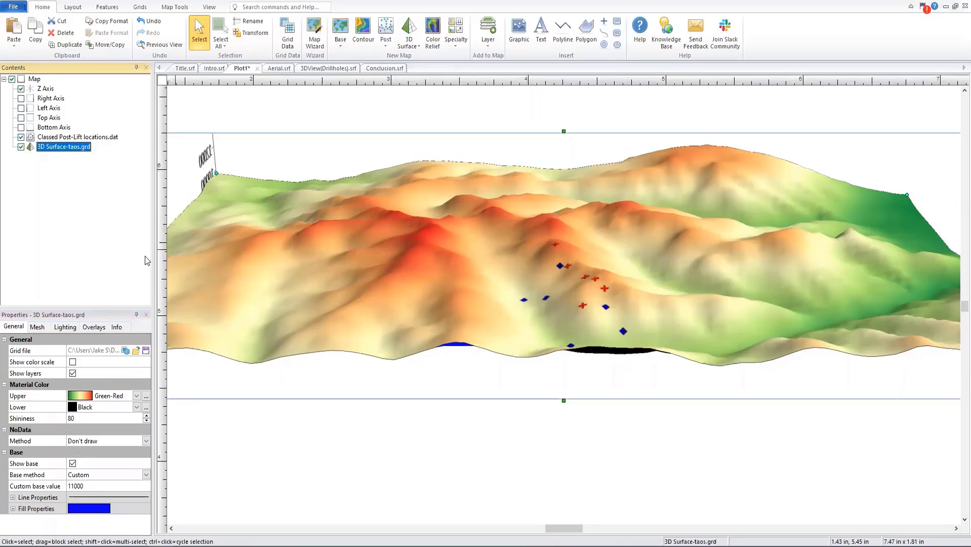
pyautogui.moveTo(100, 487); pyautogui.dragTo(64, 487)
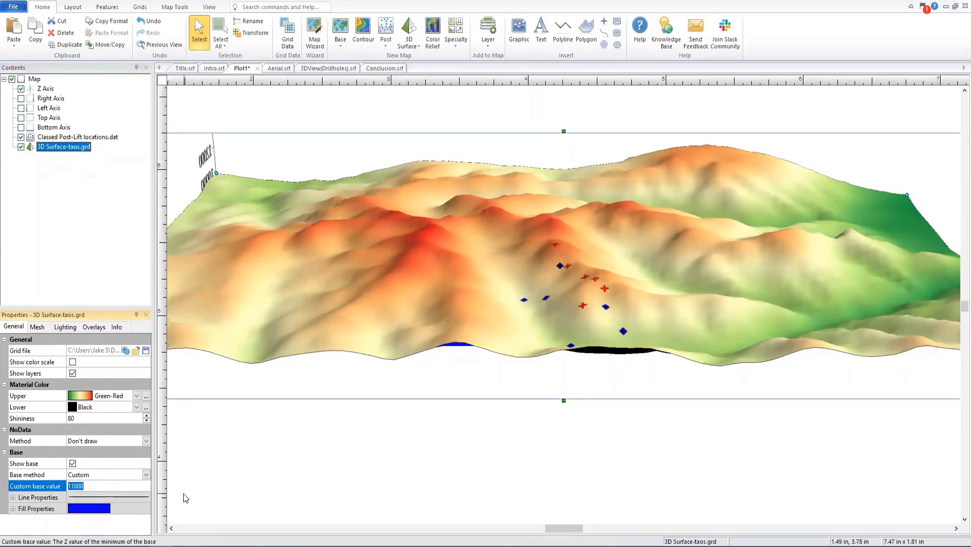
pyautogui.write('6000')
pyautogui.press('Return')
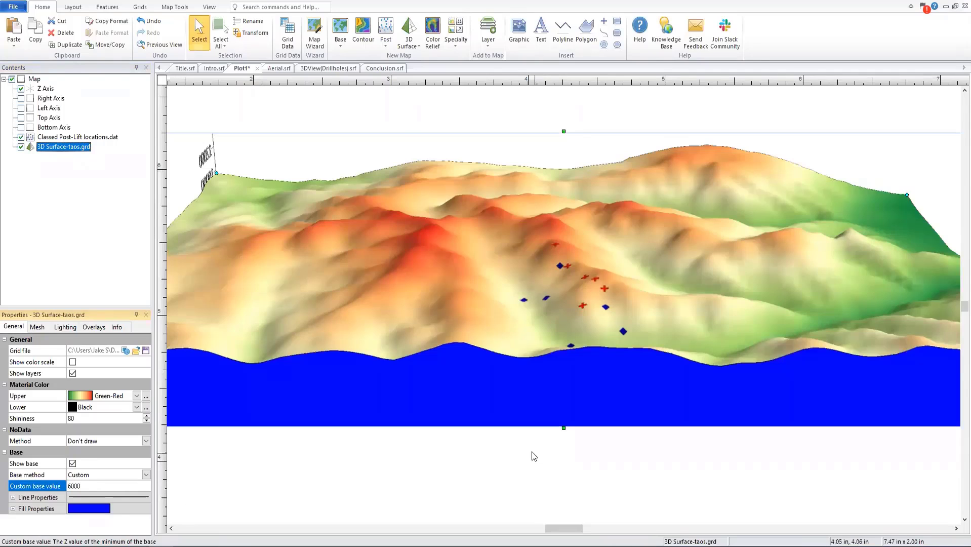
pyautogui.click(34, 79)
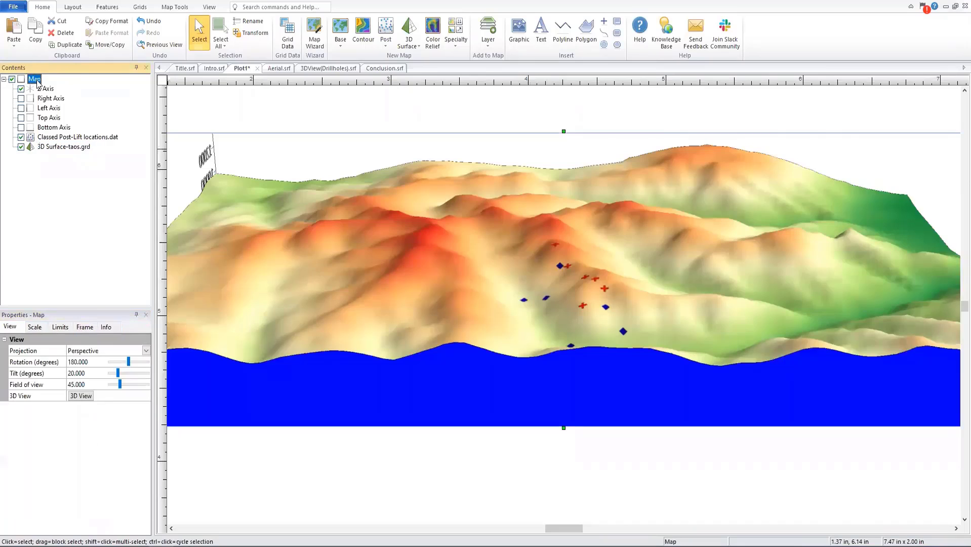
pyautogui.hotkey('ctrl', 'd')
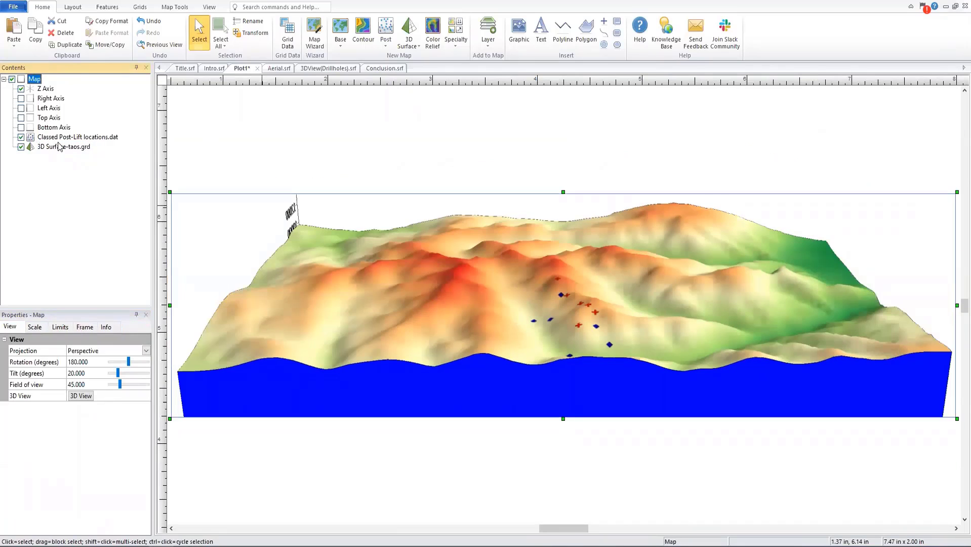
# Step: Change the fill color of the 3D surface's base to 40% Black
pyautogui.click(60, 149)
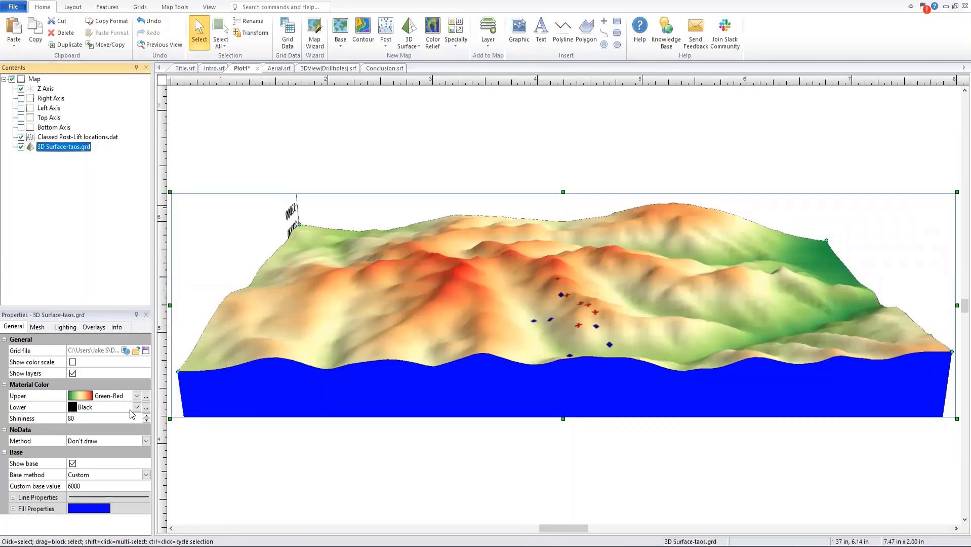
pyautogui.click(13, 509)
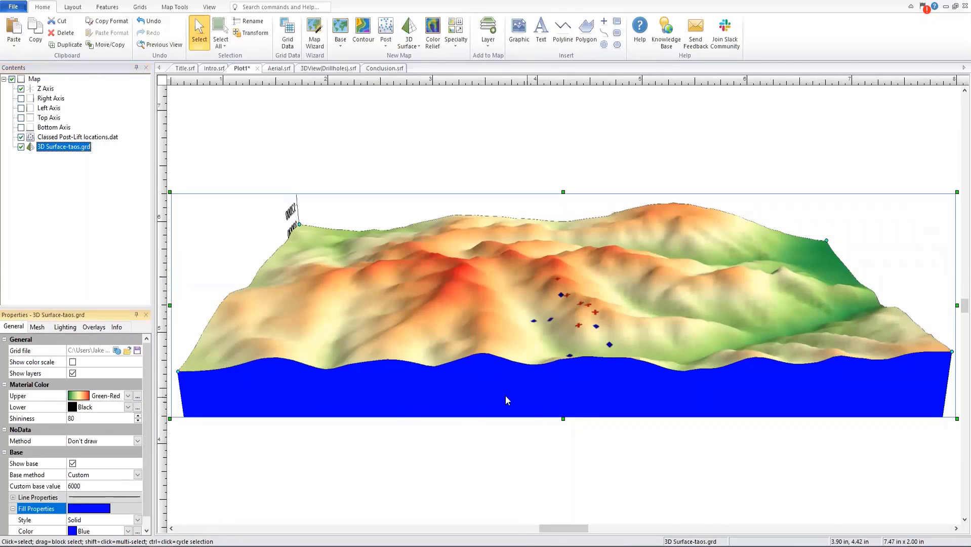
pyautogui.scroll(-1, 112, 464)
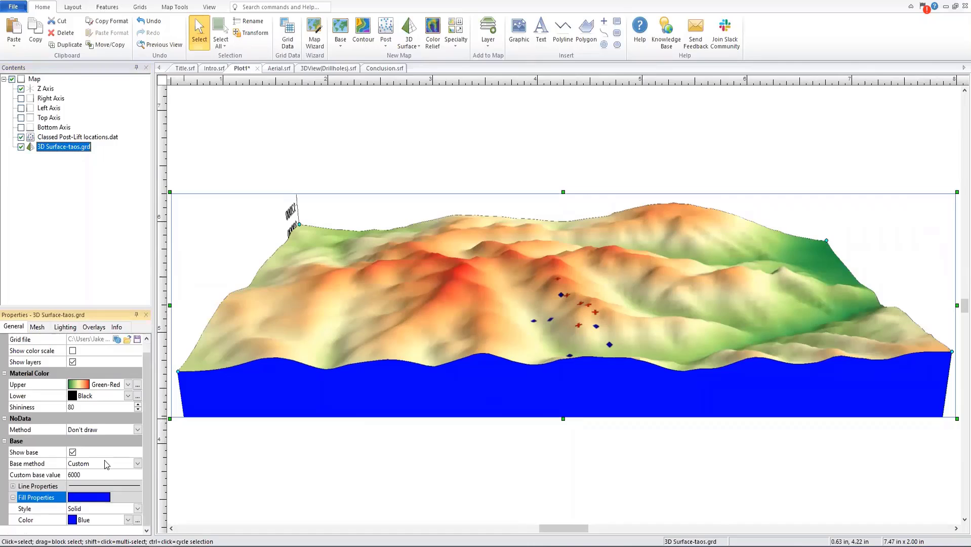
pyautogui.click(128, 520)
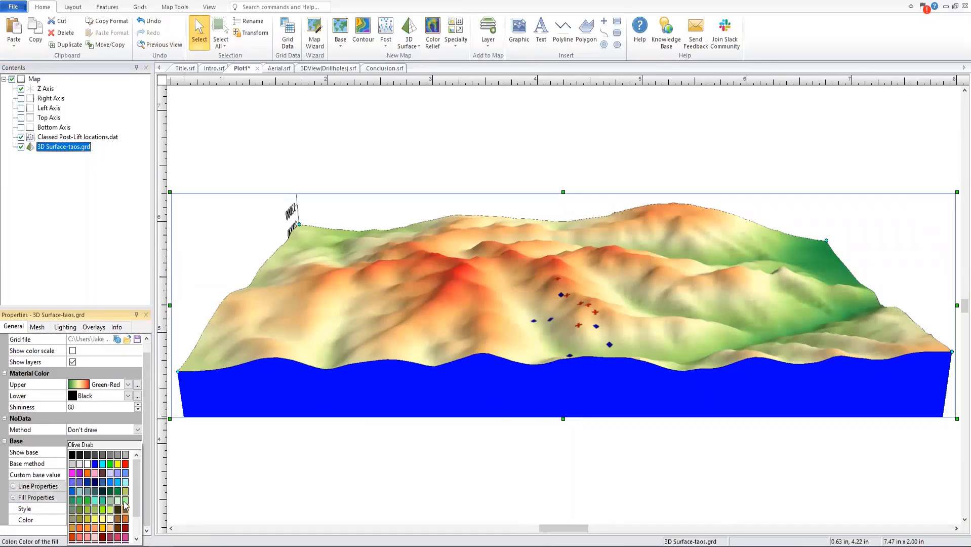
pyautogui.click(118, 454)
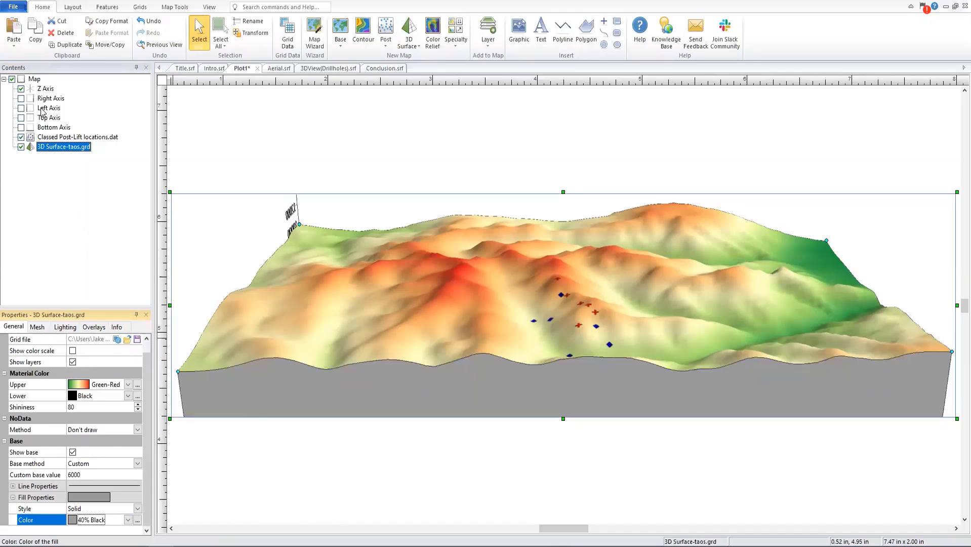
# Step: Increase the whole map's tilt to about 31 degrees
pyautogui.click(35, 80)
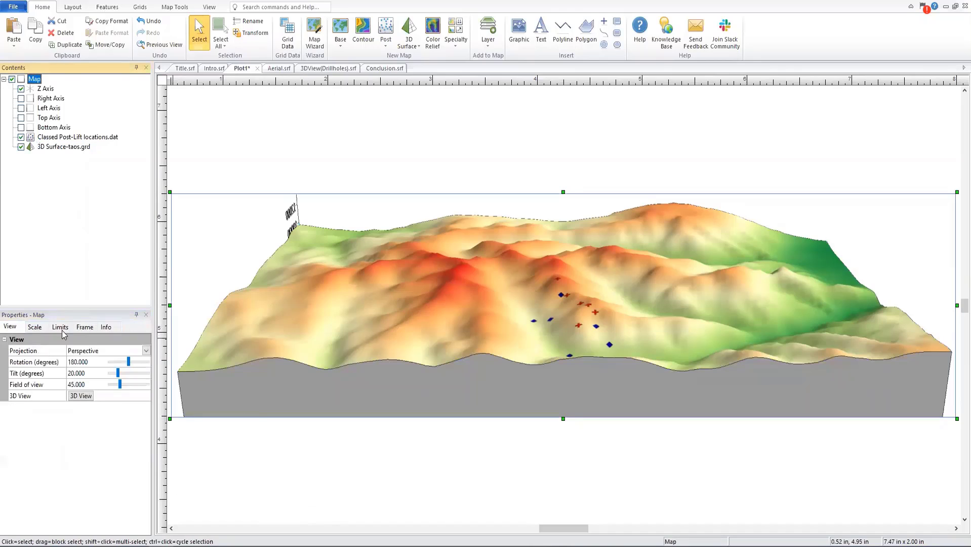
pyautogui.click(119, 375)
pyautogui.moveTo(118, 374); pyautogui.dragTo(123, 374)
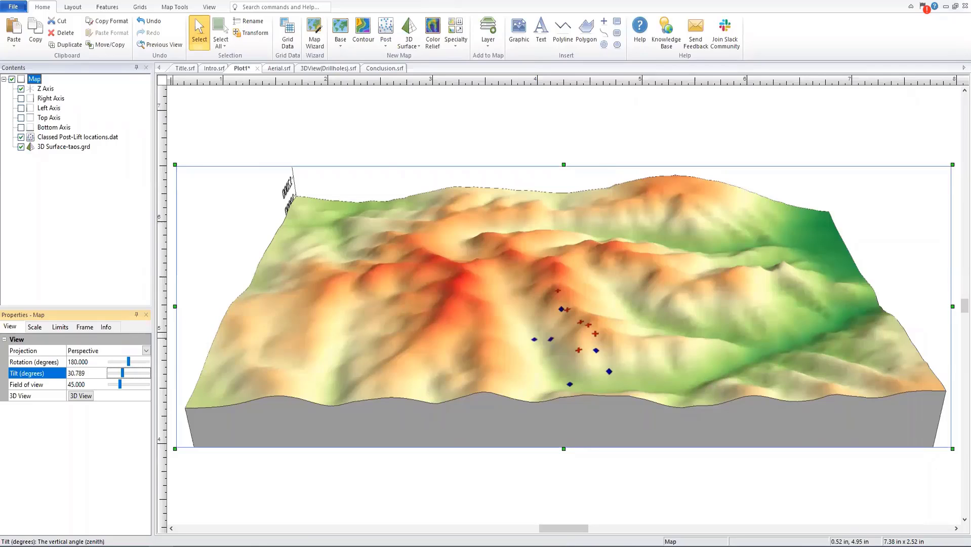
# Step: Try connecting the points of the Lift locations classed post layer with a line, and turn the connection off again
pyautogui.click(96, 139)
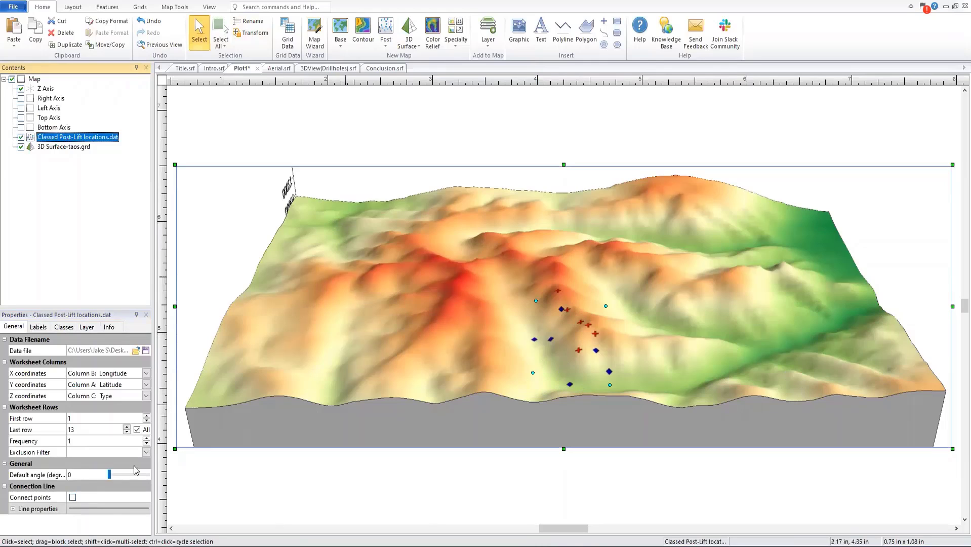
pyautogui.click(73, 497)
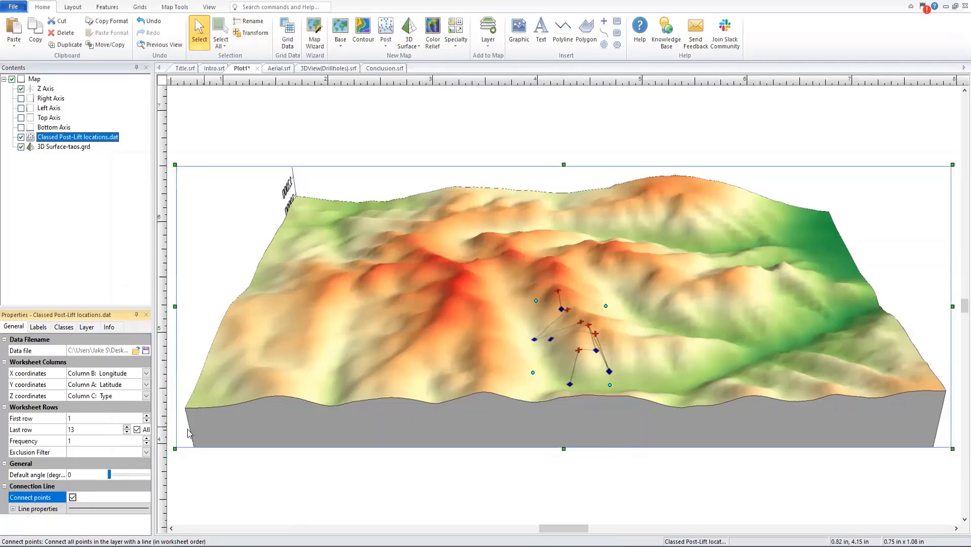
pyautogui.click(73, 498)
# Step: Draw a polyline about 0.3 in long from the frontmost blue lift symbol to the red cross just above it
pyautogui.click(113, 10)
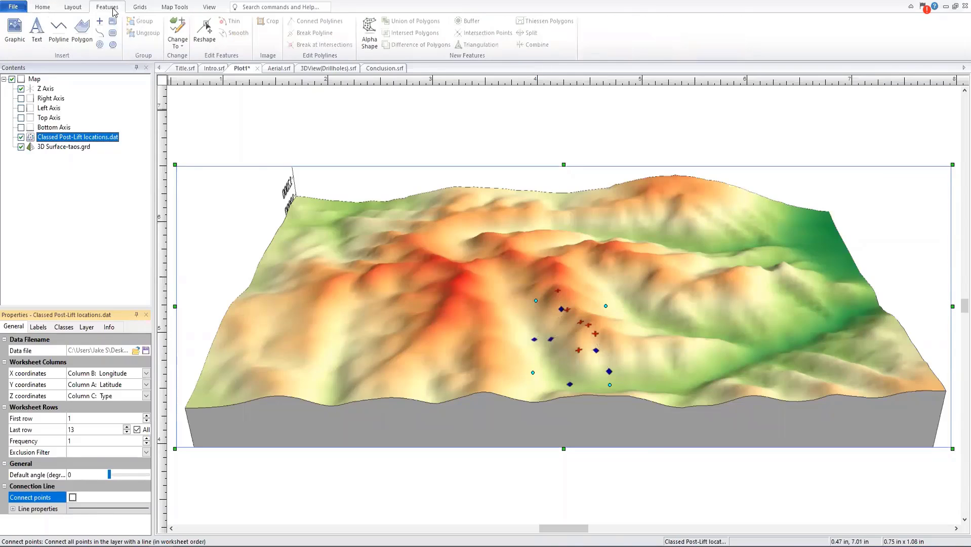
pyautogui.click(61, 37)
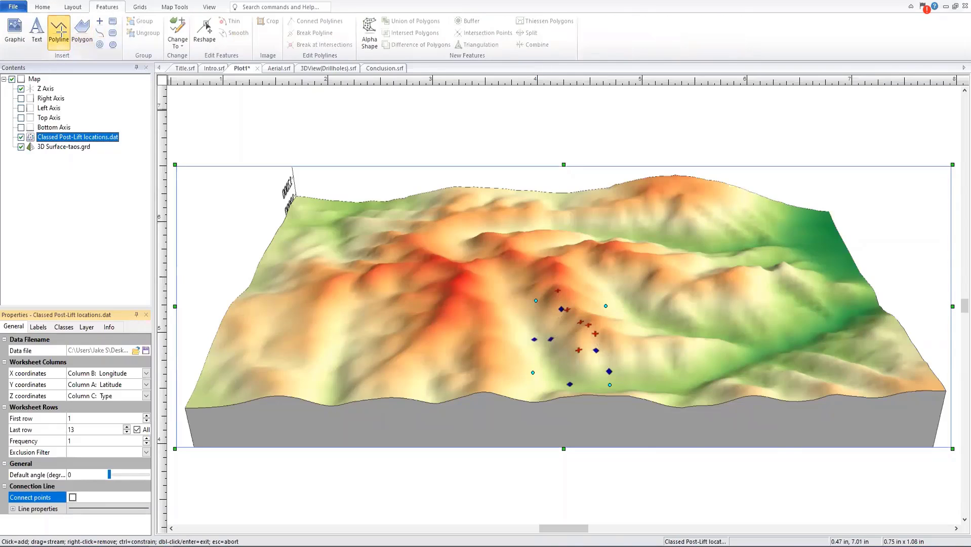
pyautogui.click(570, 384)
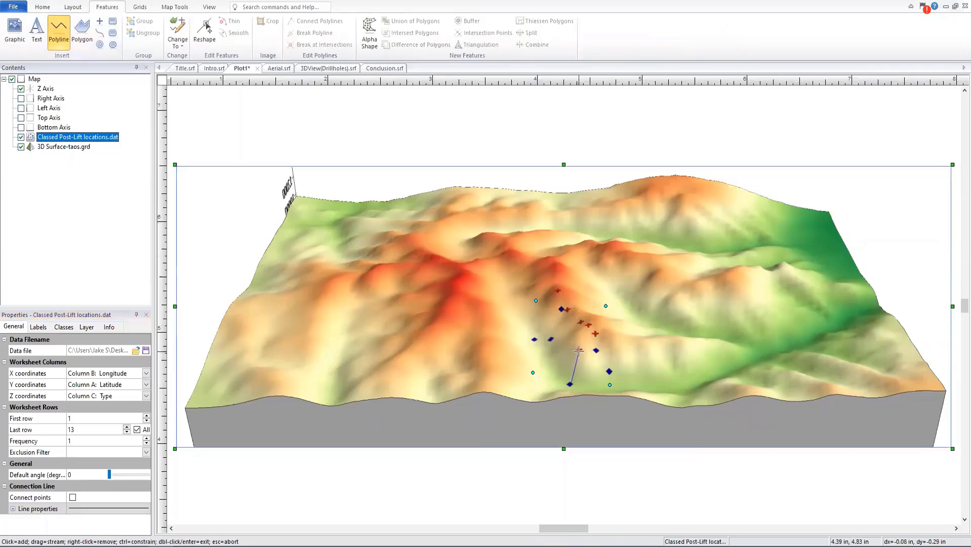
pyautogui.doubleClick(579, 350)
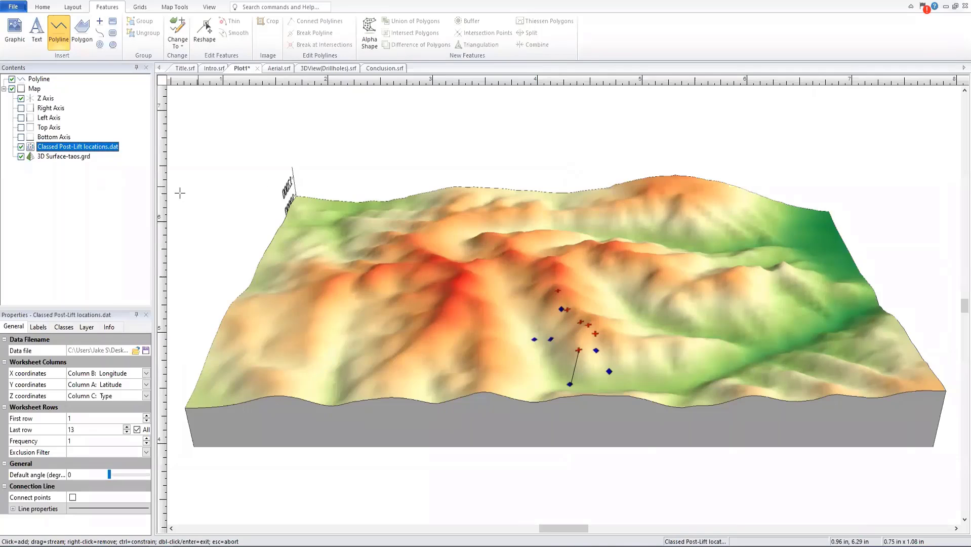
# Step: Set the Z axis plane to XZ and show the axis scaling and position settings
pyautogui.click(45, 99)
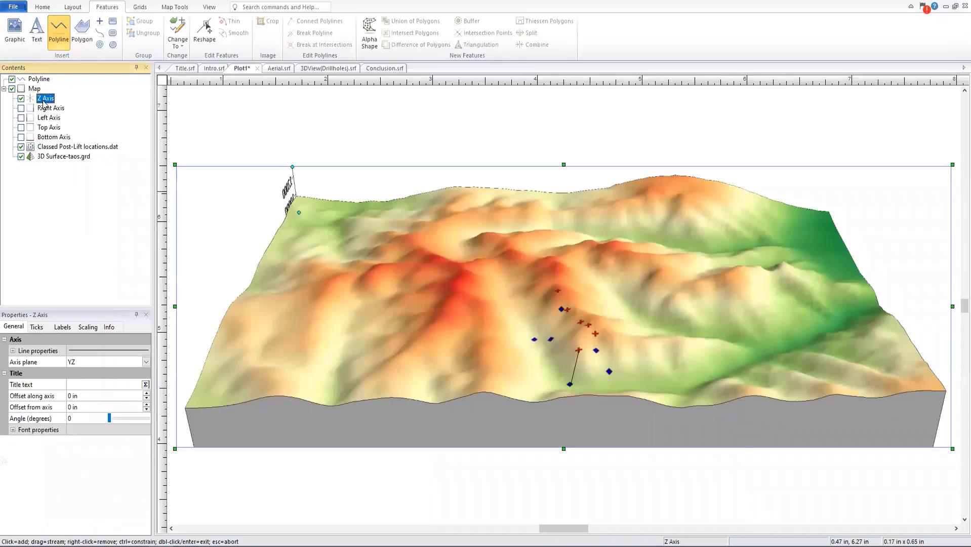
pyautogui.click(147, 365)
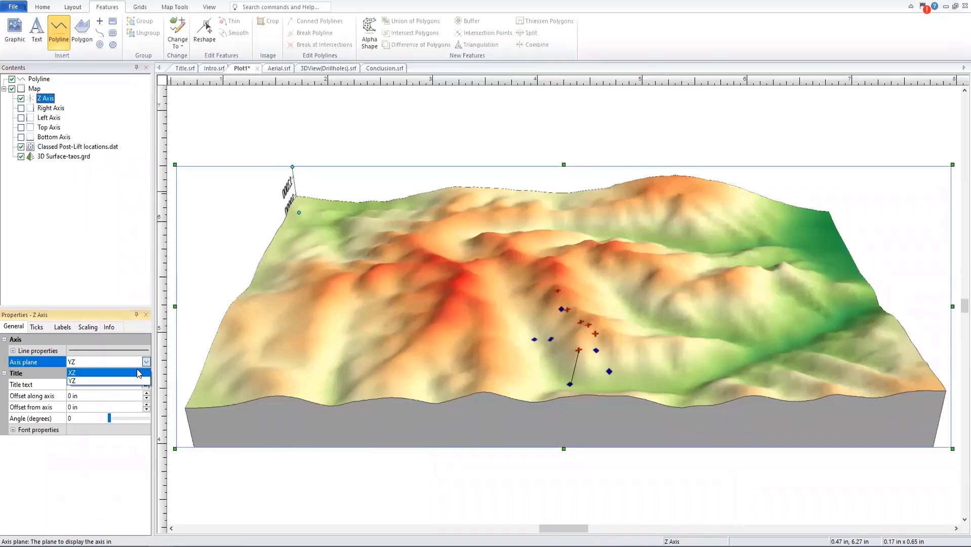
pyautogui.click(138, 373)
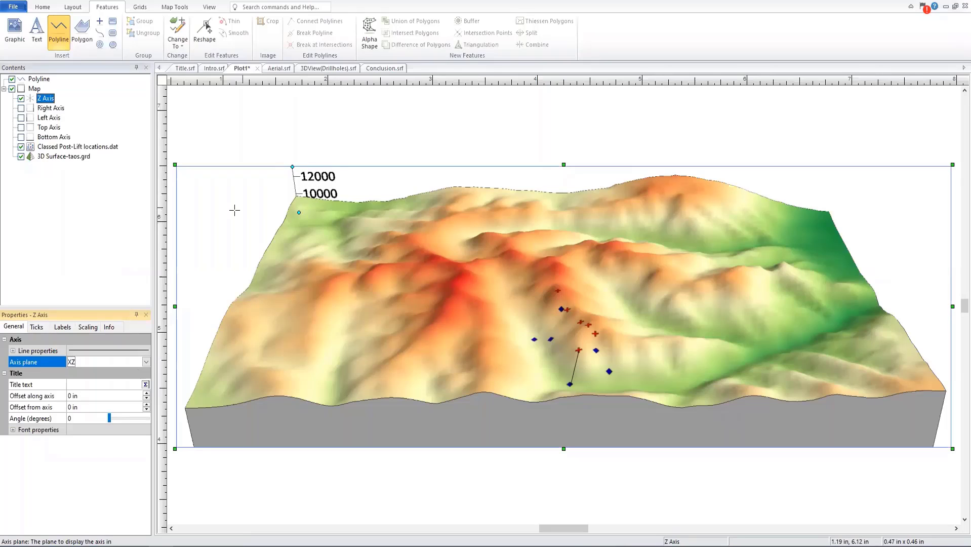
pyautogui.click(82, 327)
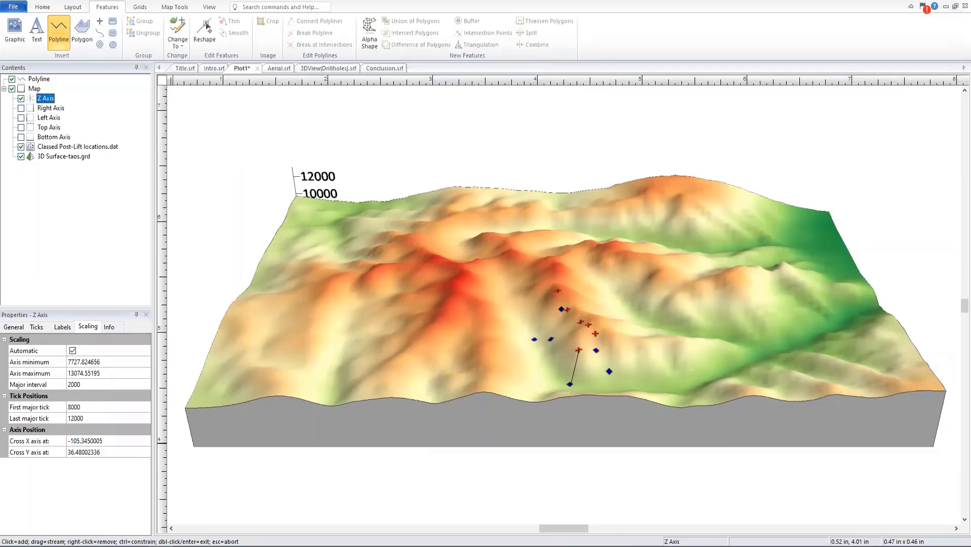
# Step: Switch to the Aerial.srf plot and add a contour layer from taos.grd to its map
pyautogui.click(273, 71)
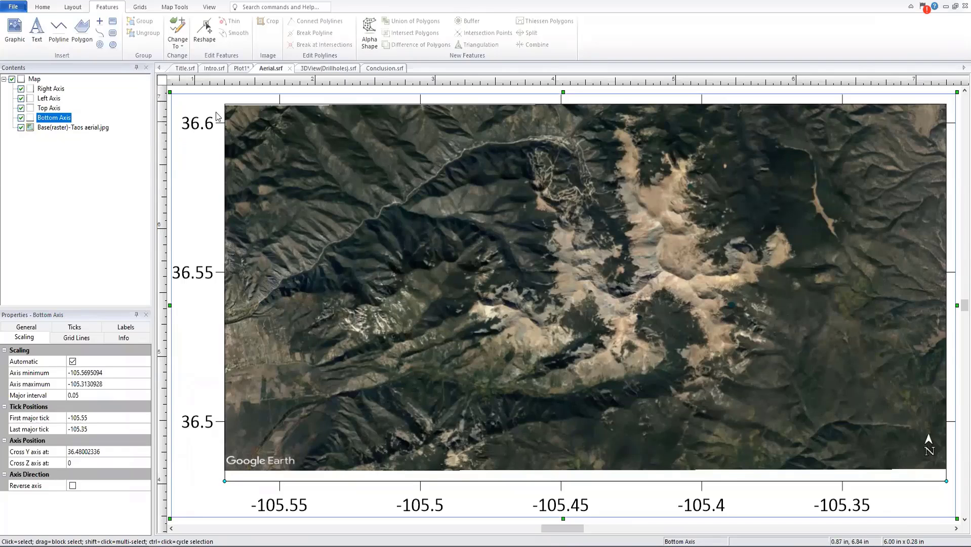
pyautogui.click(49, 9)
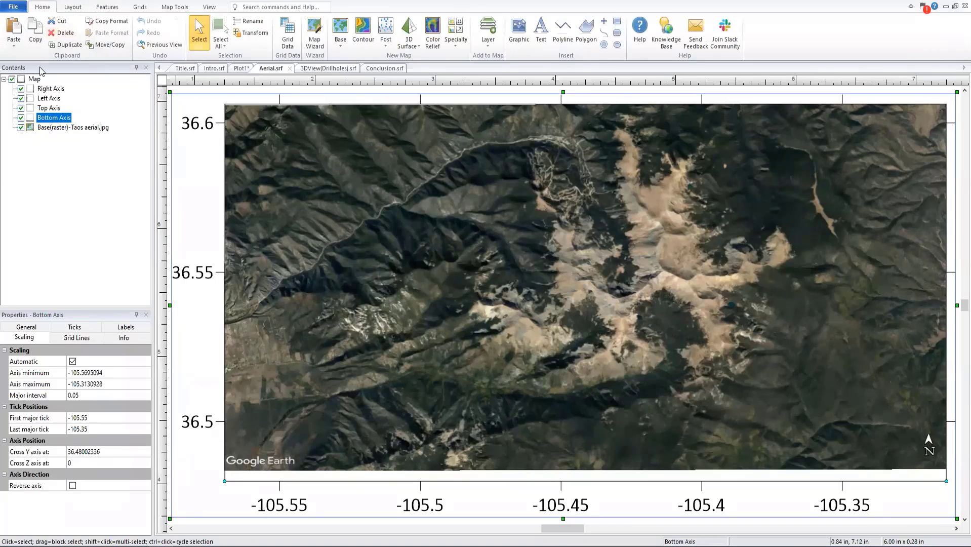
pyautogui.click(36, 79)
pyautogui.click(489, 42)
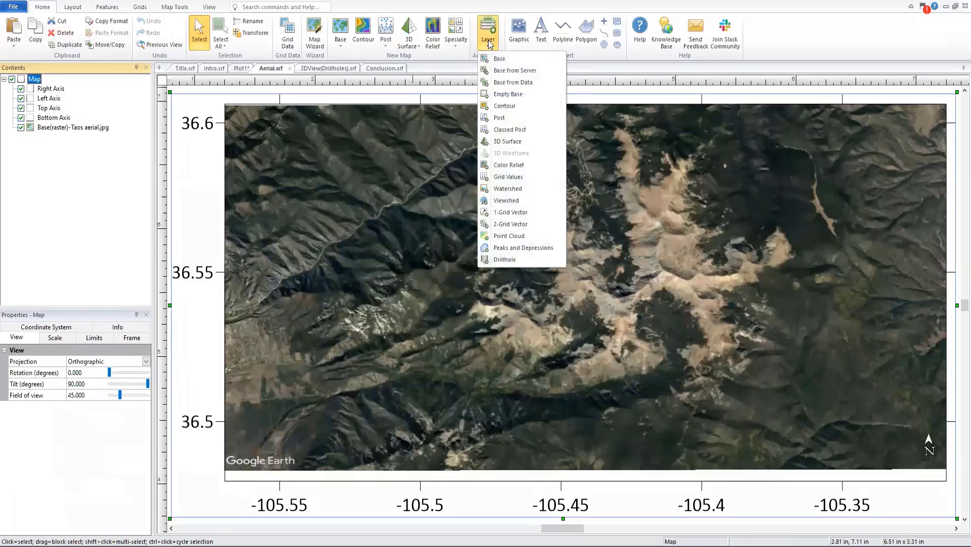
pyautogui.click(514, 111)
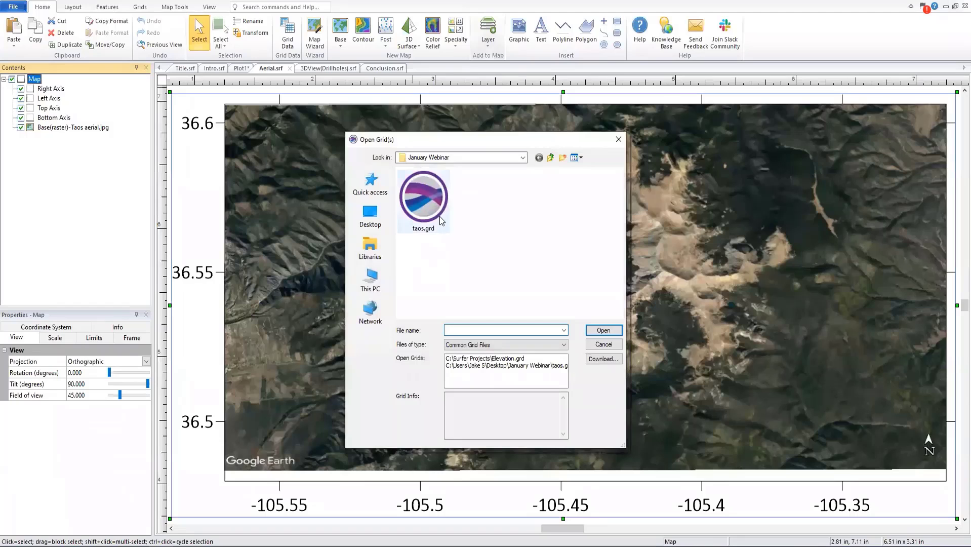
pyautogui.click(439, 216)
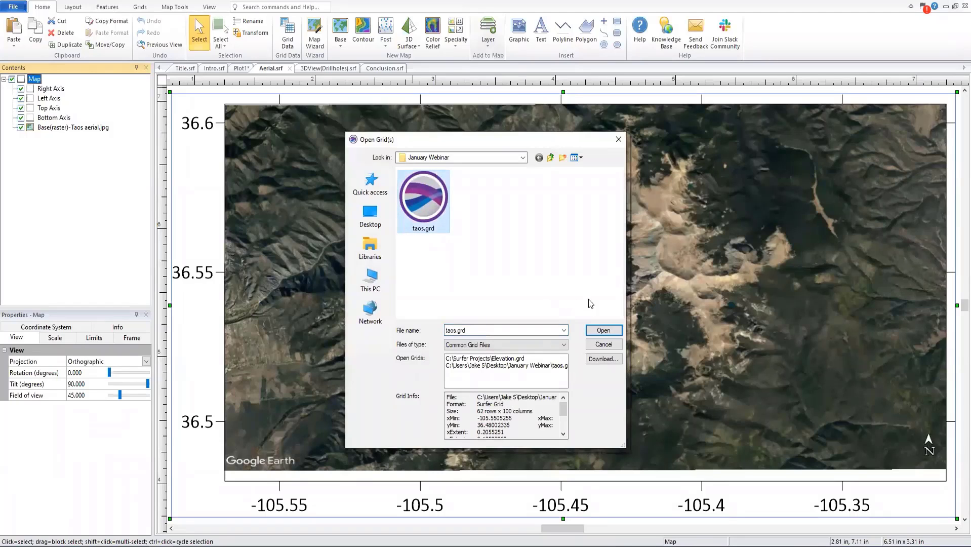
pyautogui.click(610, 331)
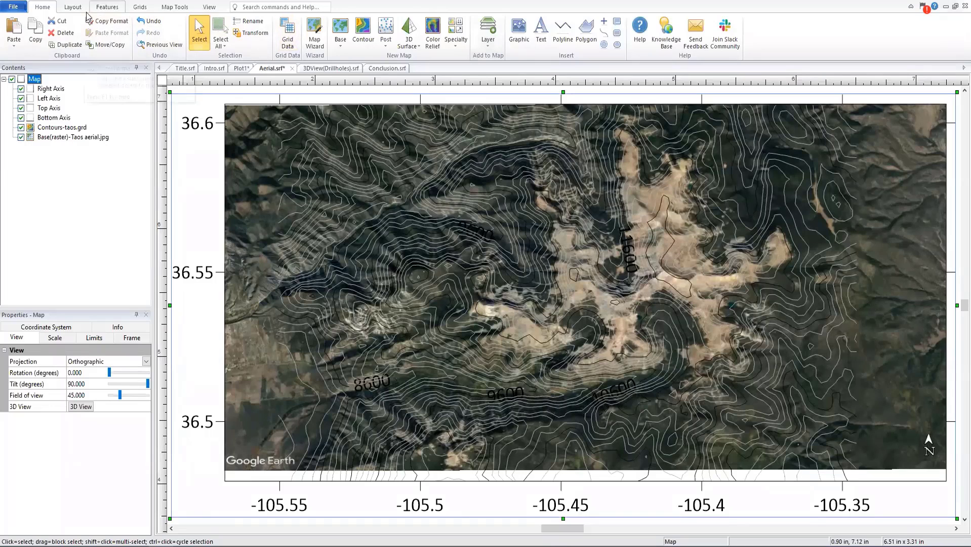
# Step: Add an empty base layer to the map and draw a rounded rectangle about 3.60 by 2.10 in over the contours
pyautogui.click(488, 31)
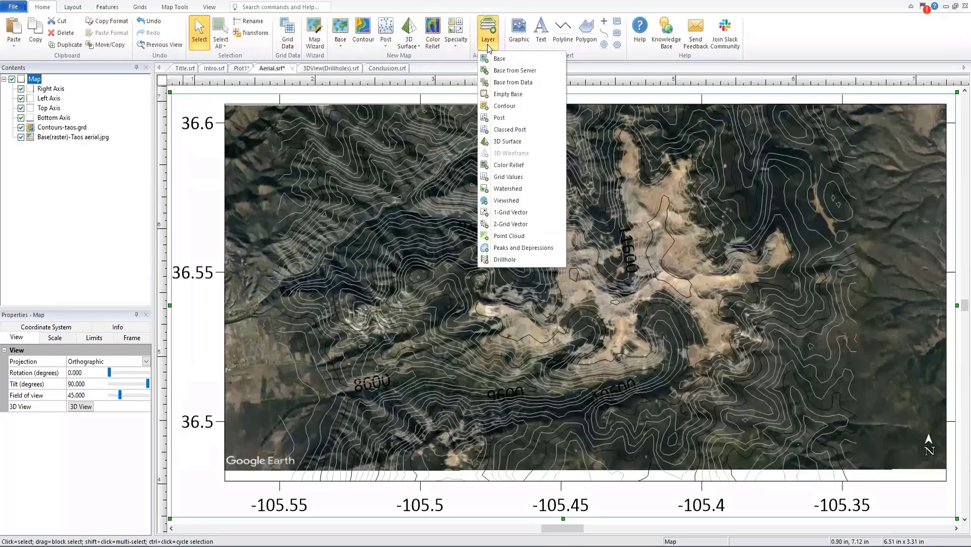
pyautogui.click(518, 95)
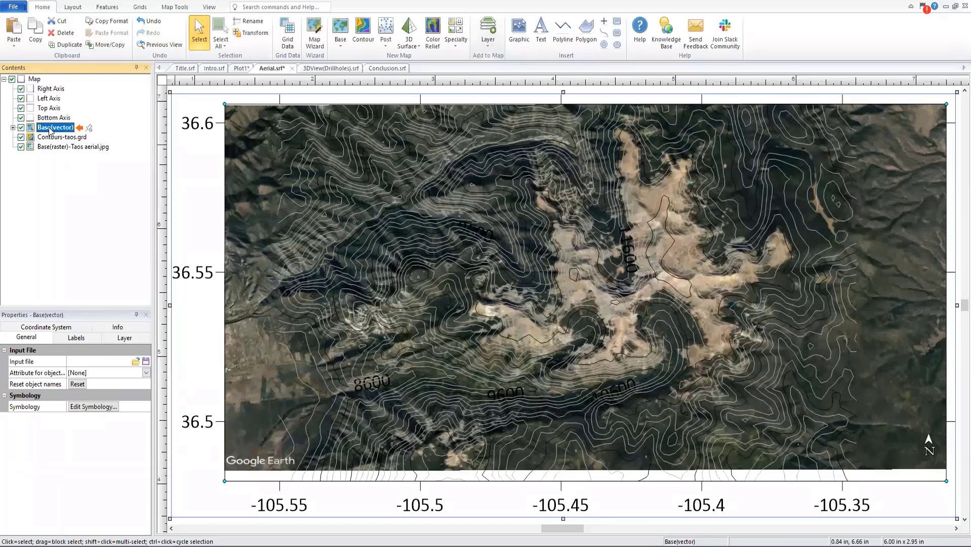
pyautogui.click(104, 8)
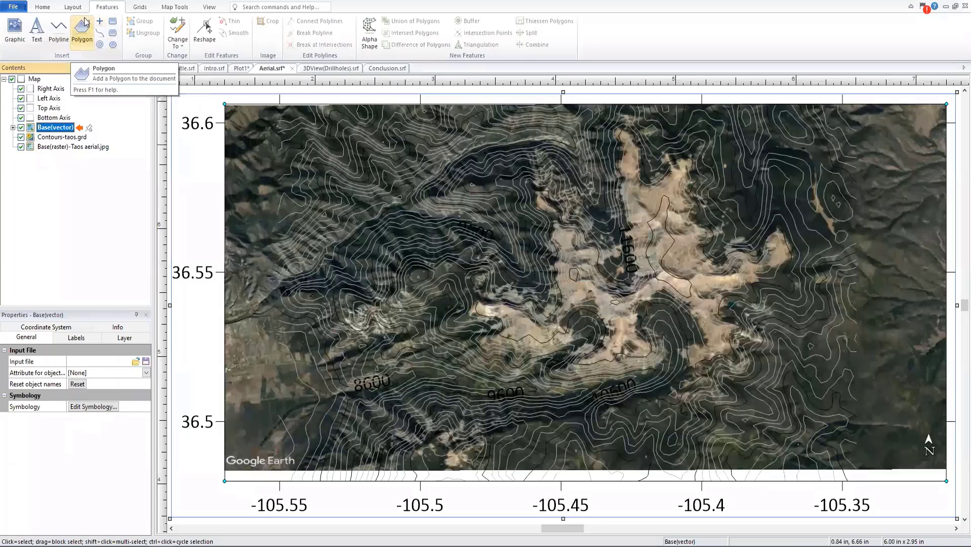
pyautogui.click(112, 33)
pyautogui.moveTo(390, 153); pyautogui.dragTo(822, 420)
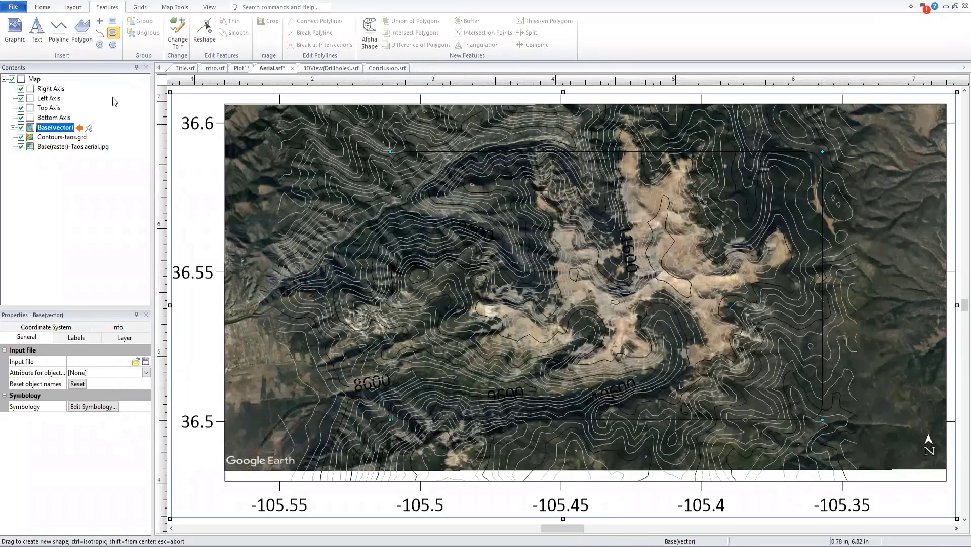
# Step: Resize the rounded rectangle by its edges to about 2.88 by 2.22 in around the central ridges
pyautogui.click(43, 7)
pyautogui.click(199, 33)
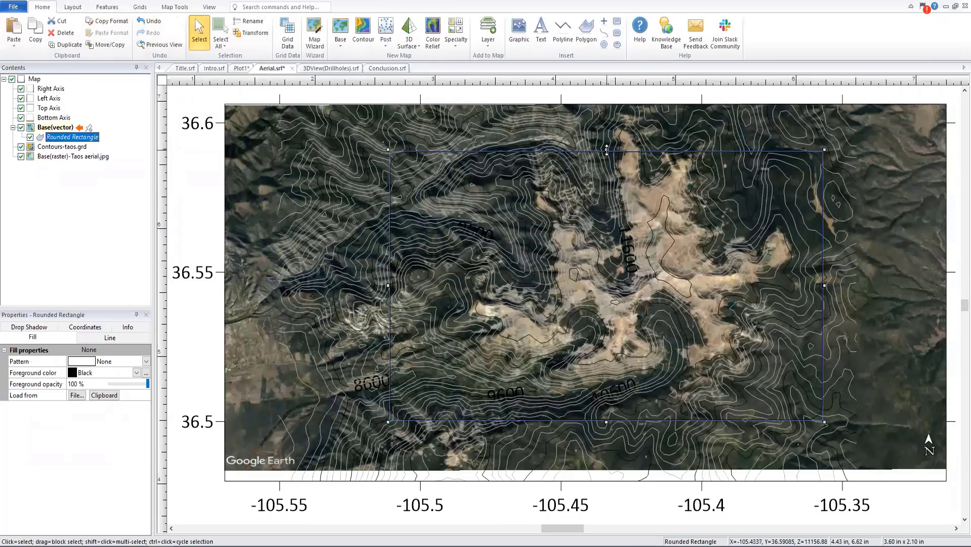
pyautogui.moveTo(608, 136); pyautogui.dragTo(608, 121)
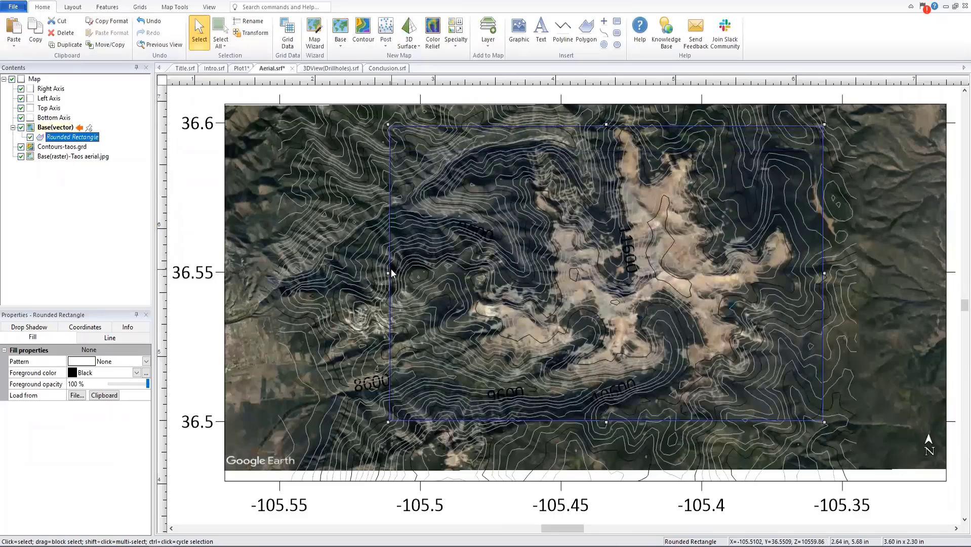
pyautogui.moveTo(390, 274); pyautogui.dragTo(459, 282)
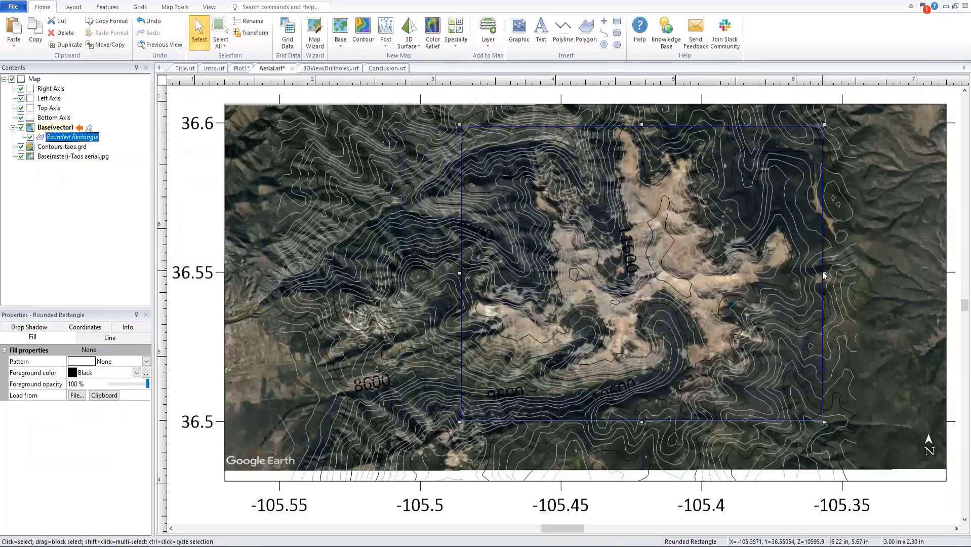
pyautogui.moveTo(821, 274); pyautogui.dragTo(806, 273)
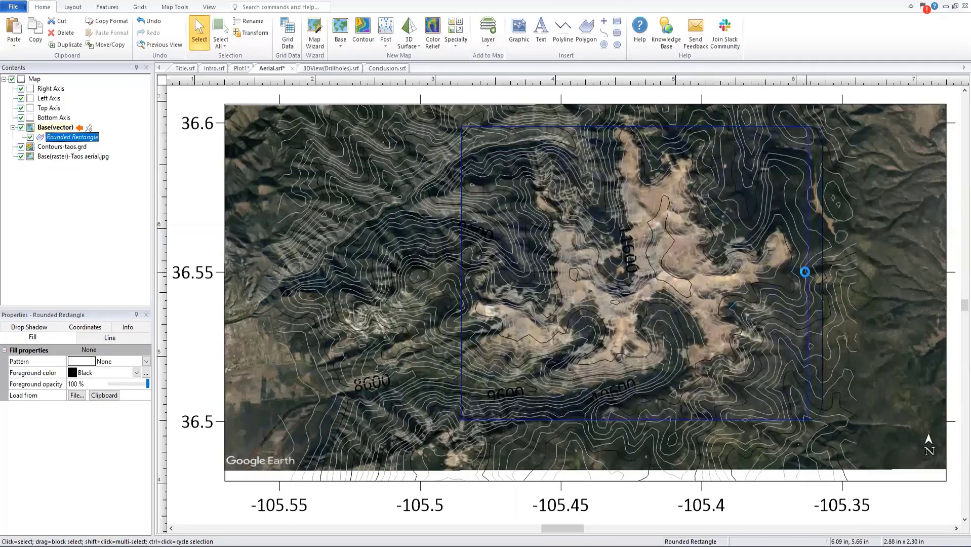
pyautogui.moveTo(637, 423); pyautogui.dragTo(639, 411)
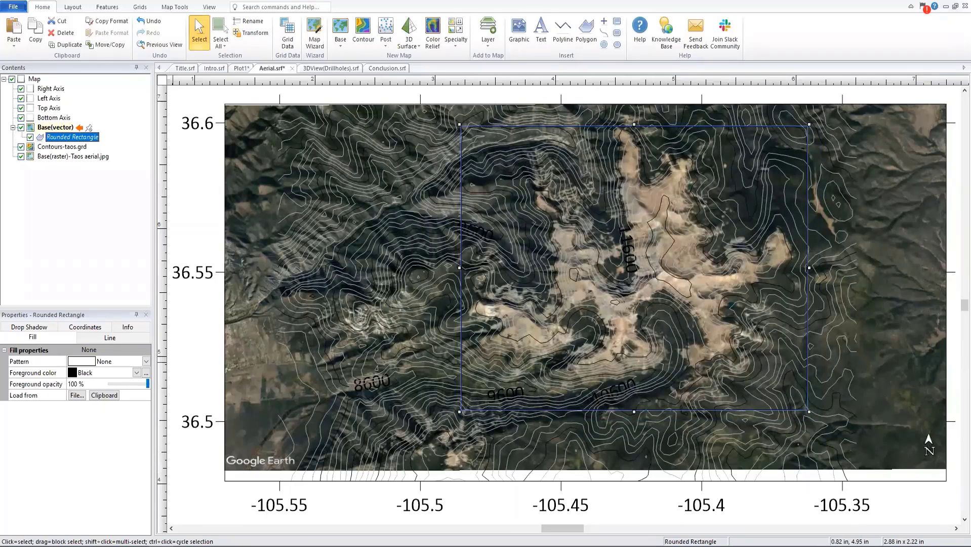
# Step: Set up Assign NoData with Contours-taos.grd as the input grid and Base(vector) as the polygon boundary, with NoData outside
pyautogui.click(140, 6)
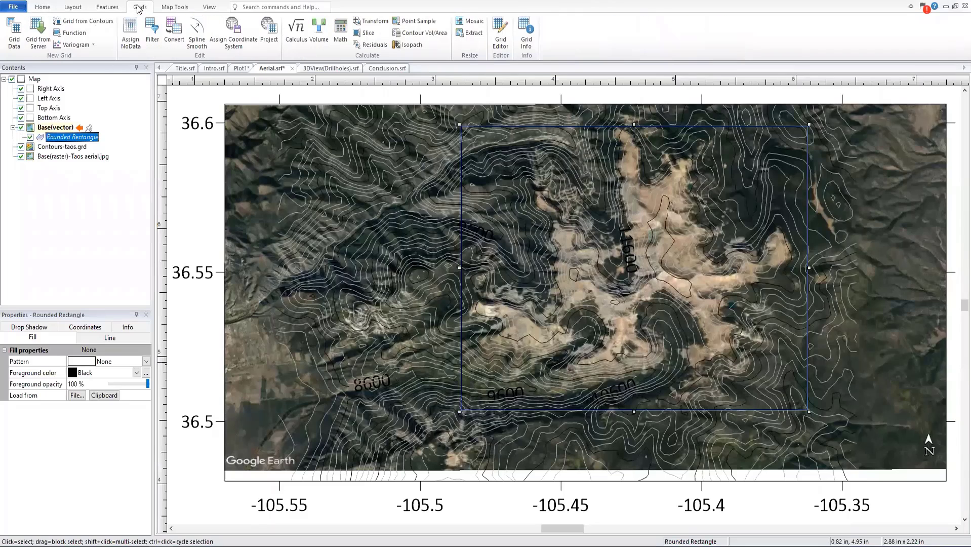
pyautogui.click(132, 34)
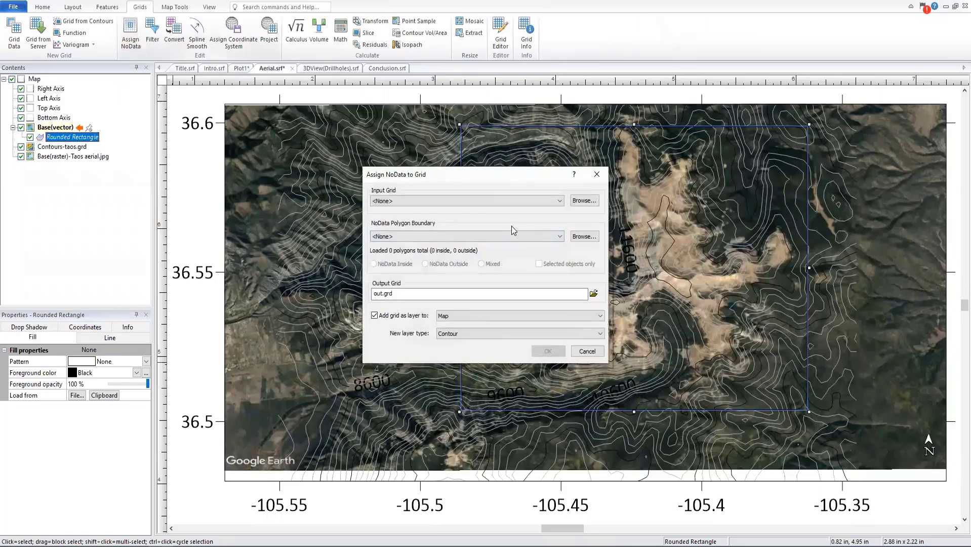
pyautogui.click(518, 201)
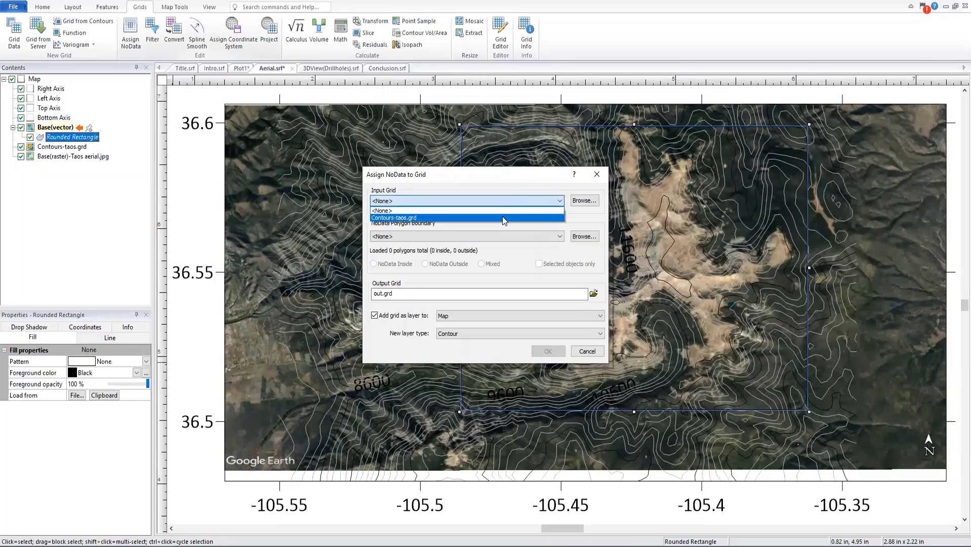
pyautogui.click(503, 217)
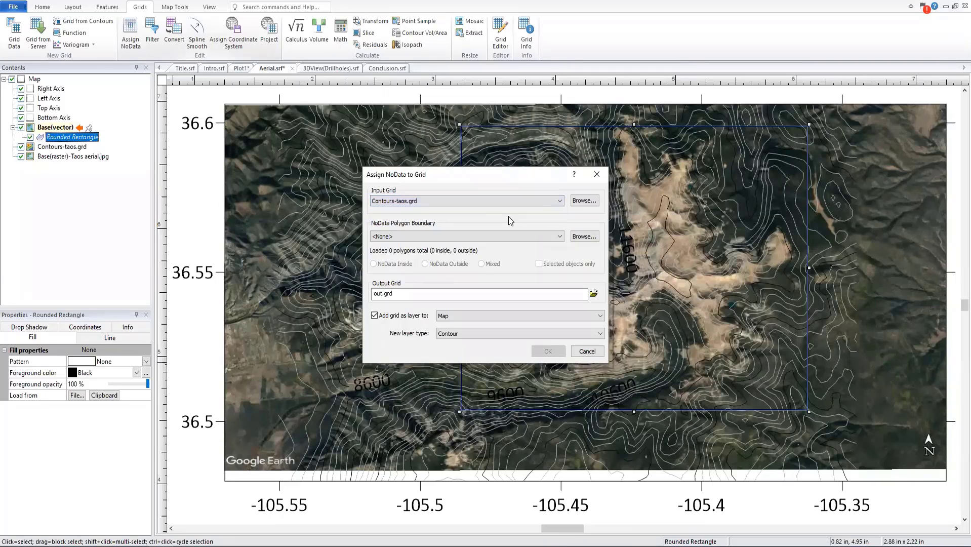
pyautogui.click(541, 235)
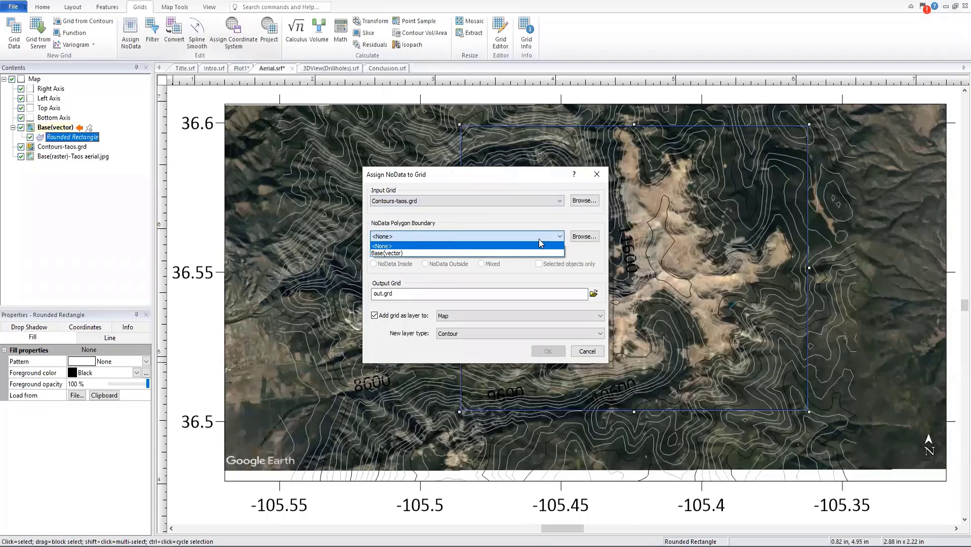
pyautogui.click(530, 253)
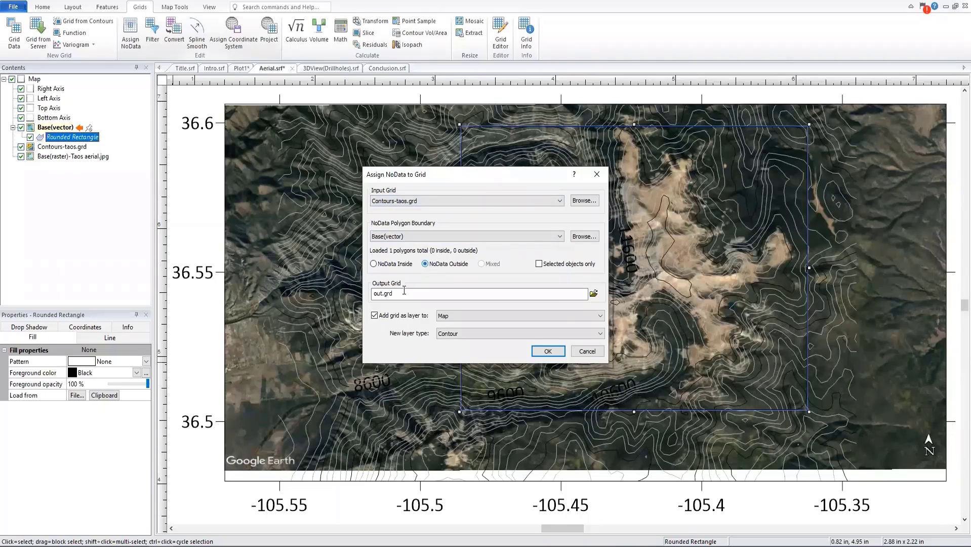
# Step: Name the output grid Nodata Taos and create it as a new contour layer on the map
pyautogui.doubleClick(375, 294)
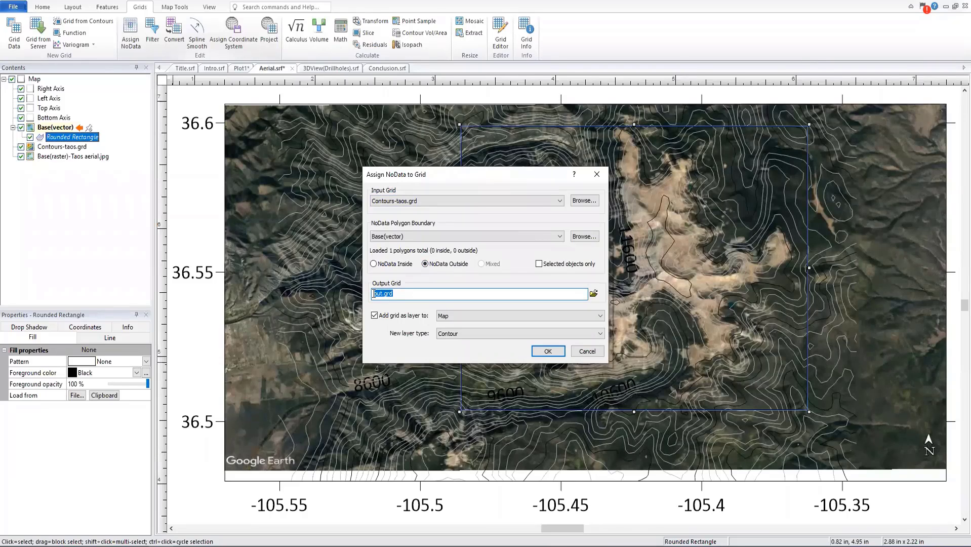
pyautogui.write('Nodata Taos')
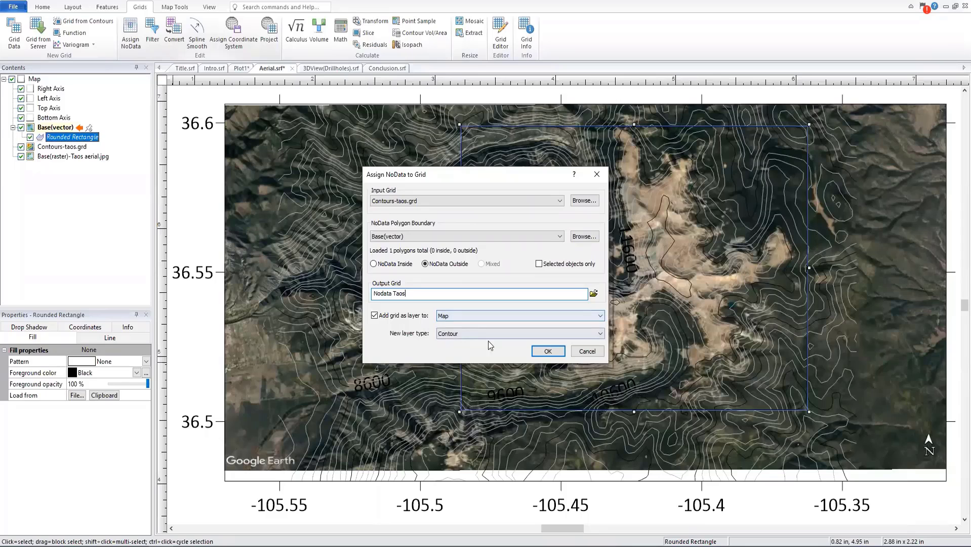
pyautogui.click(548, 349)
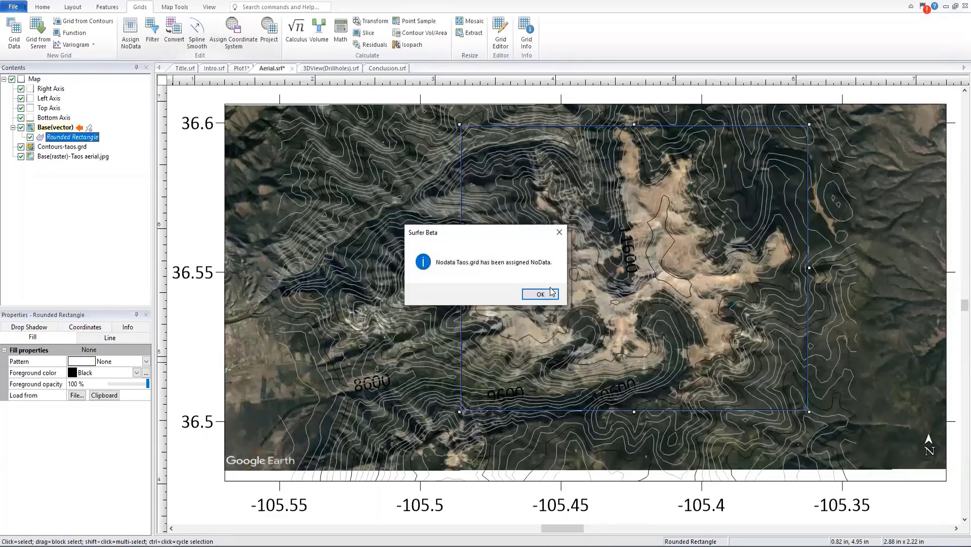
pyautogui.click(540, 295)
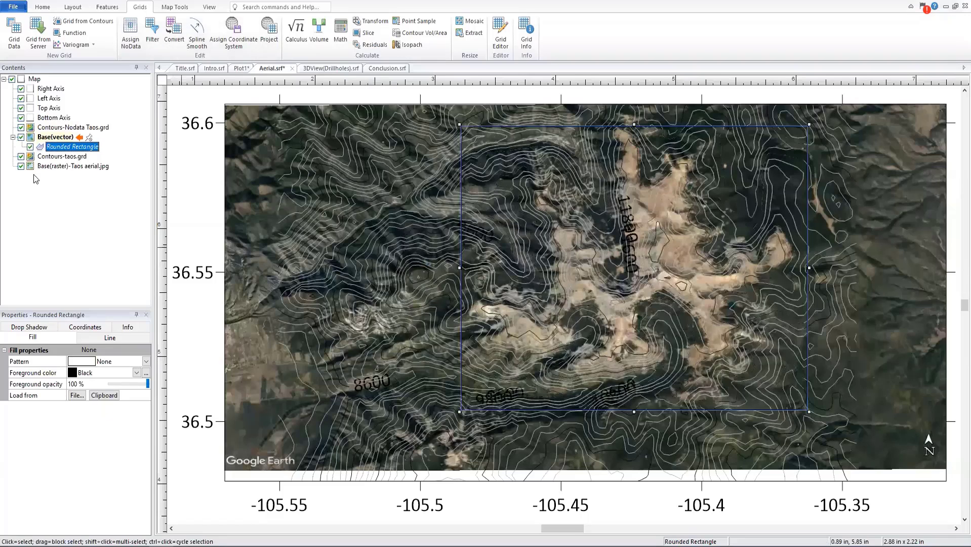
# Step: Hide the Contours-taos.grd and Base(vector) layers, collapse the base layer and deselect the rounded rectangle
pyautogui.click(21, 157)
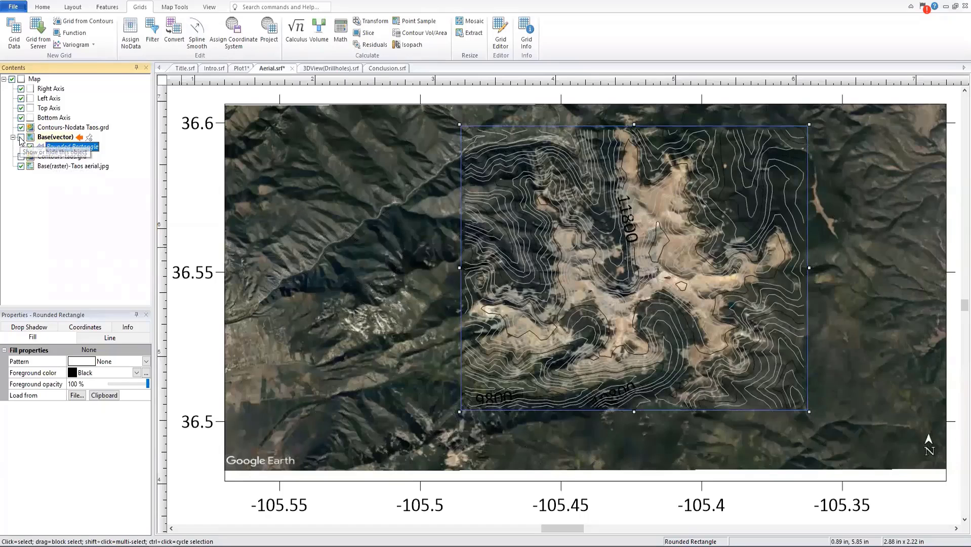
pyautogui.click(21, 137)
pyautogui.click(12, 137)
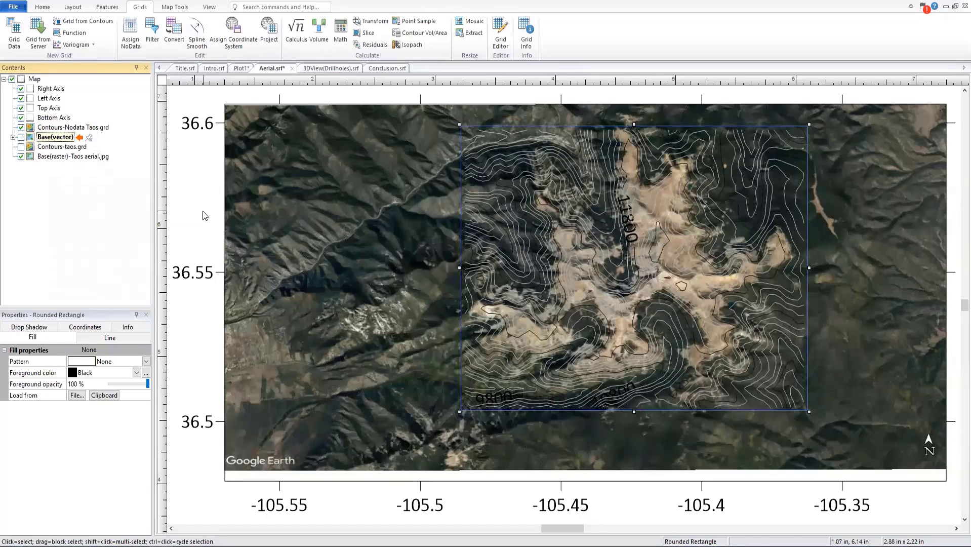
pyautogui.click(202, 211)
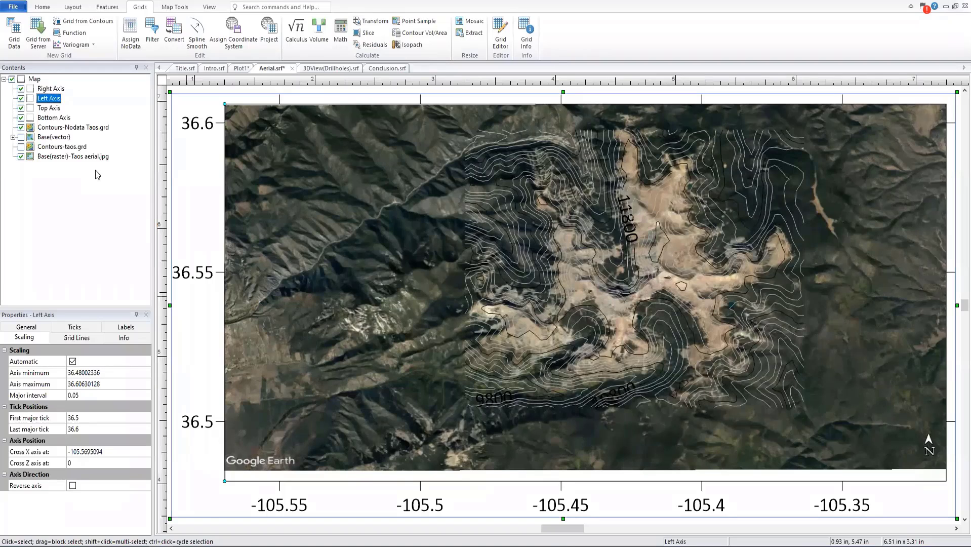
# Step: Turn on the color scale for the Contours-Nodata Taos.grd layer
pyautogui.click(86, 129)
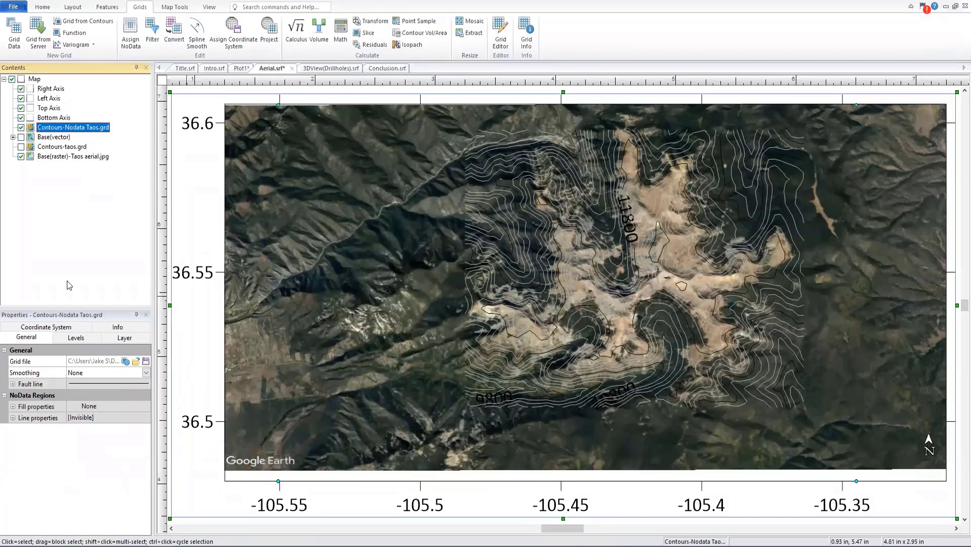
pyautogui.click(70, 343)
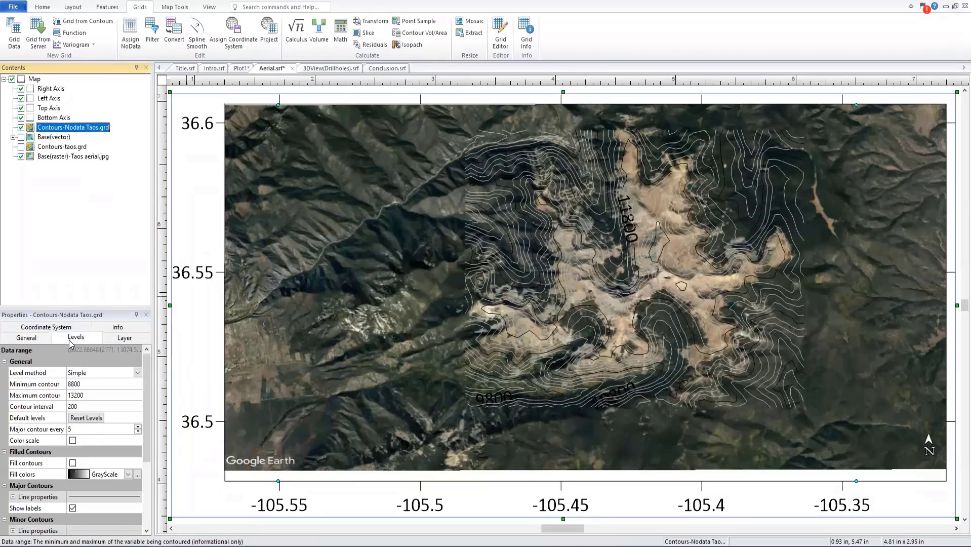
pyautogui.click(72, 441)
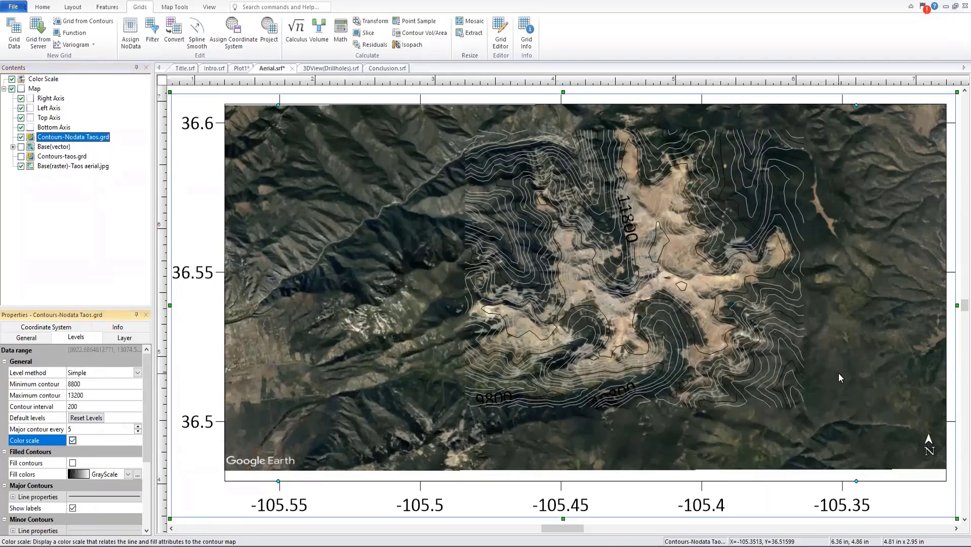
pyautogui.scroll(-2, 839, 373)
pyautogui.moveTo(557, 528); pyautogui.dragTo(571, 528)
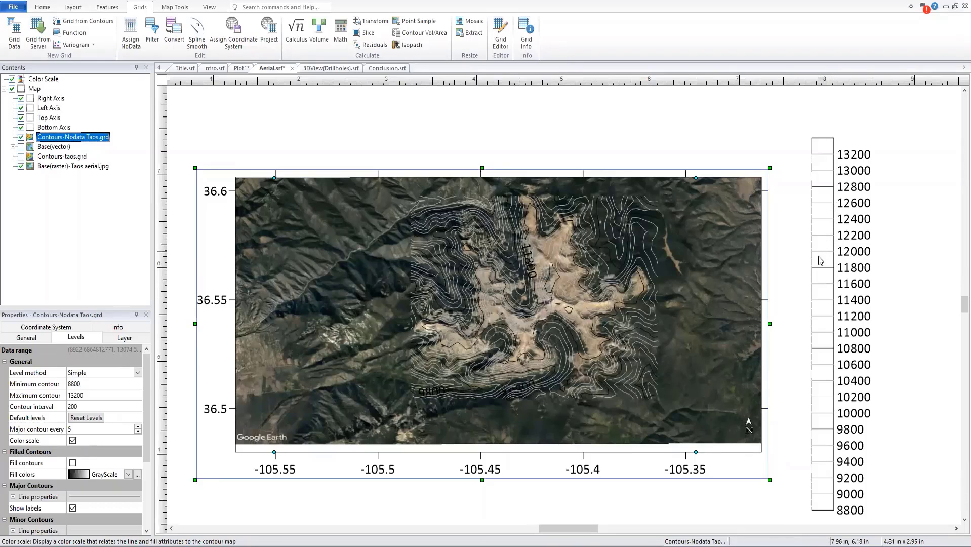
# Step: Fill the Contours-Nodata Taos.grd layer with the Green-Red colormap and lower the layer opacity to about 47%
pyautogui.click(72, 463)
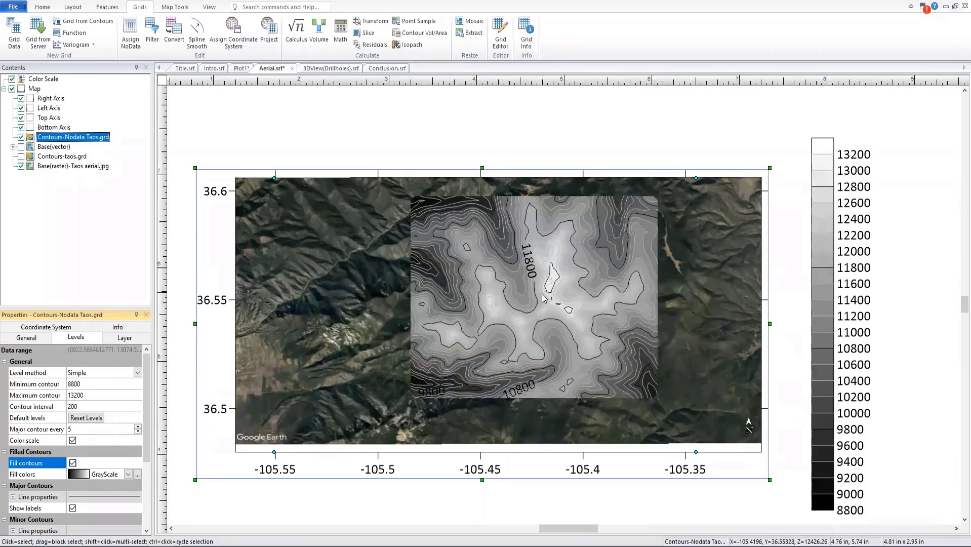
pyautogui.click(124, 475)
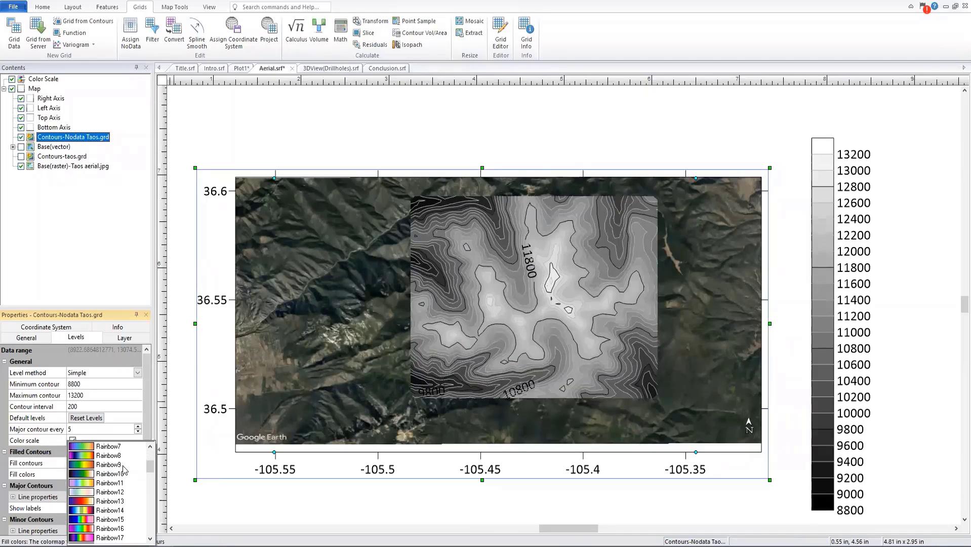
pyautogui.scroll(-10, 124, 470)
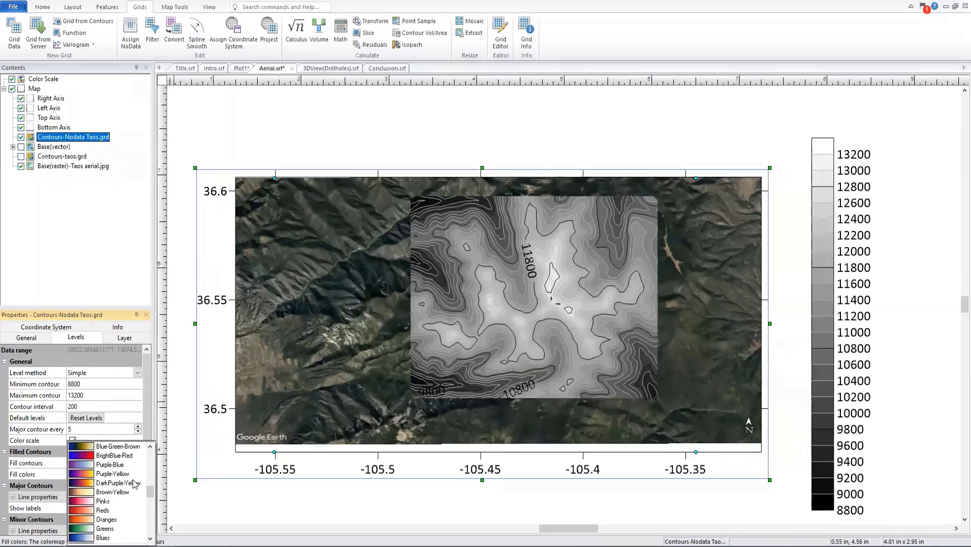
pyautogui.scroll(-3, 134, 484)
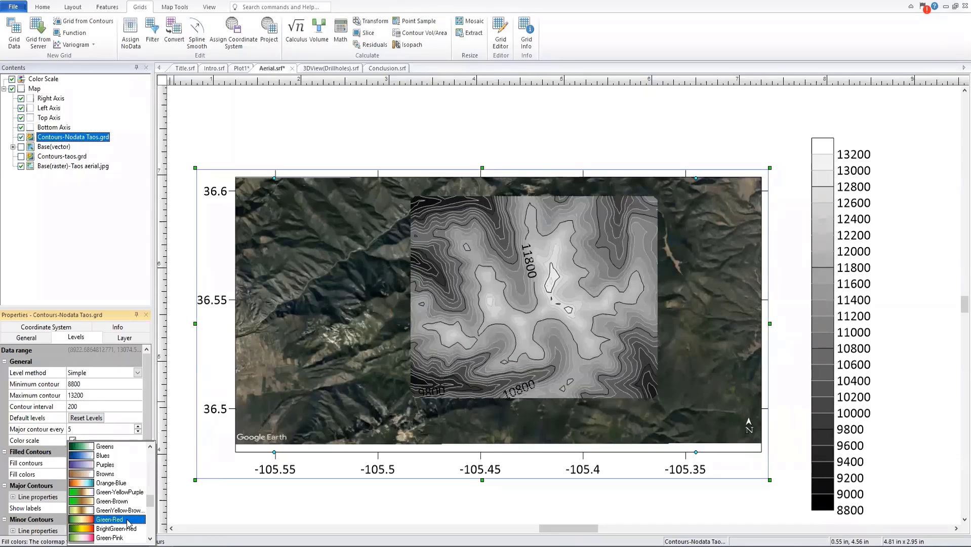
pyautogui.click(129, 523)
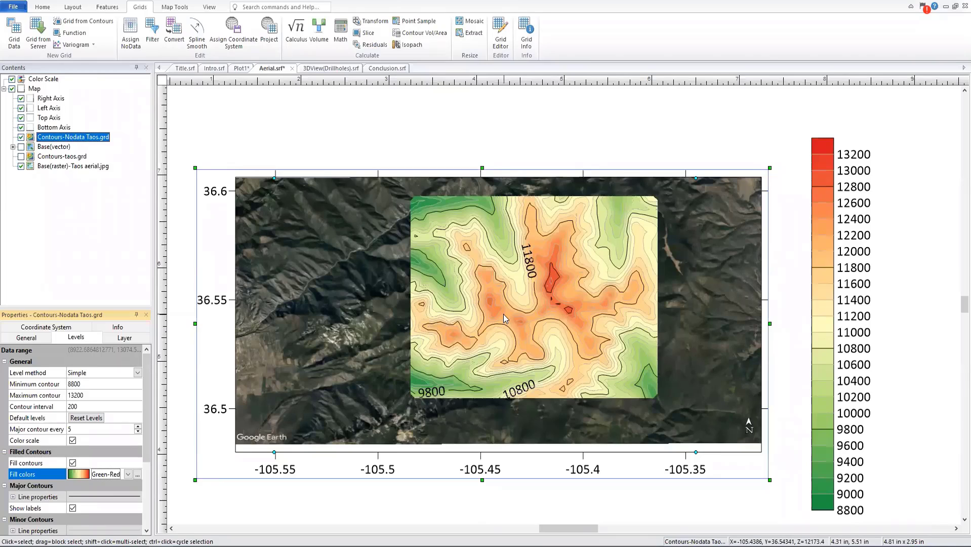
pyautogui.click(127, 338)
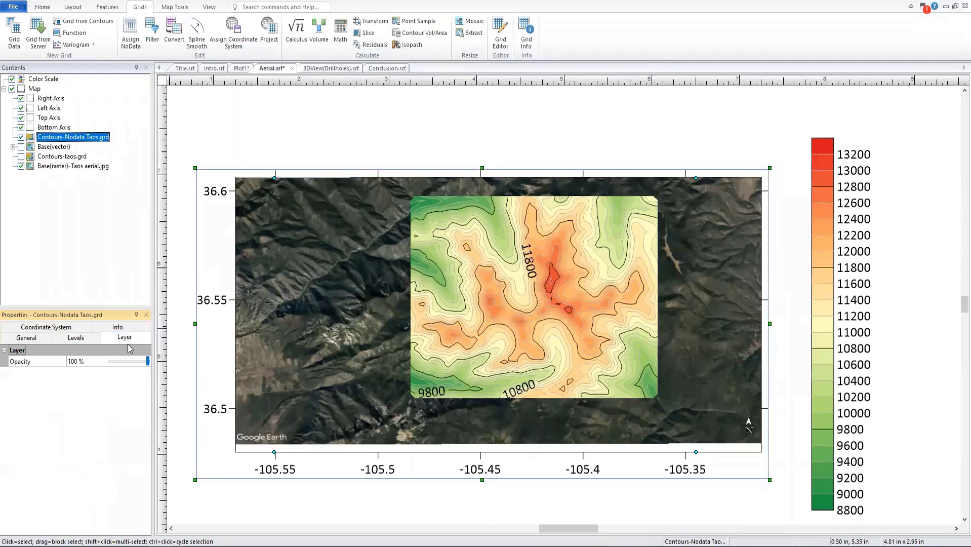
pyautogui.moveTo(148, 365); pyautogui.dragTo(128, 369)
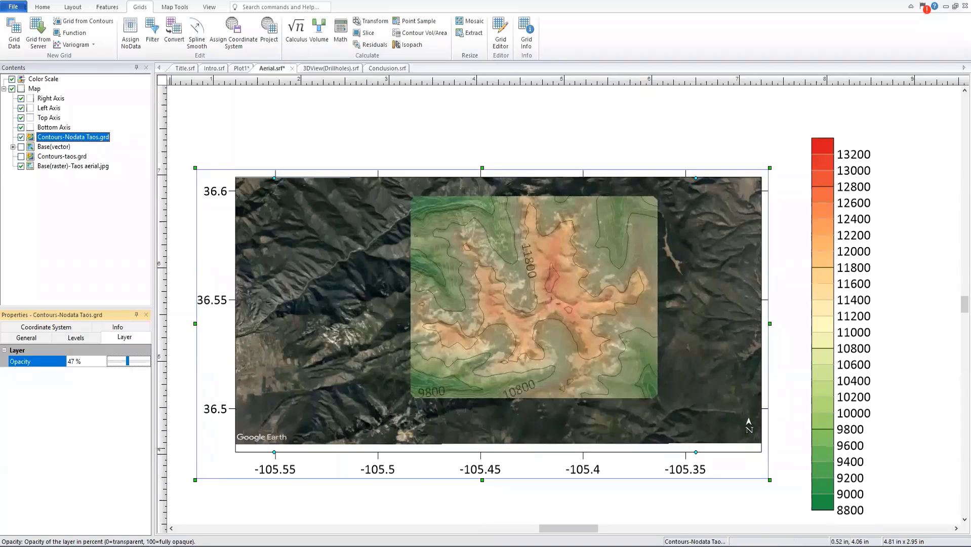
# Step: Shrink the color scale to about 0.37 × 2.24 in and place it over the aerial image's eastern edge, beside the contours
pyautogui.click(830, 272)
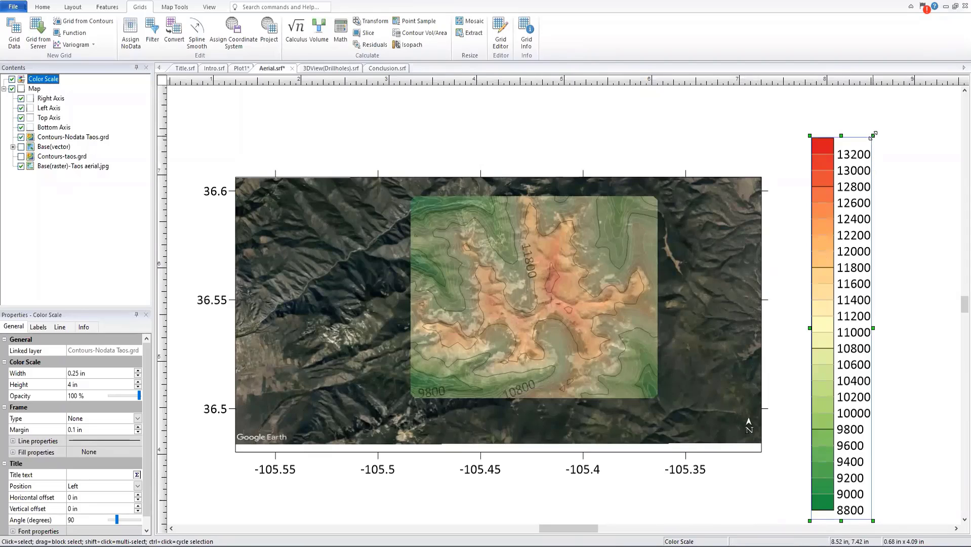
pyautogui.moveTo(873, 136); pyautogui.dragTo(843, 195)
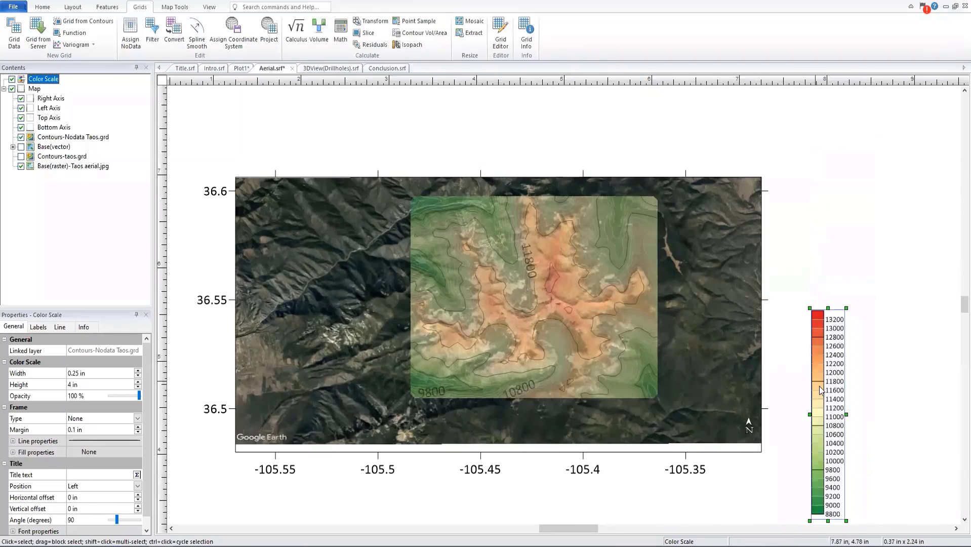
pyautogui.moveTo(820, 391); pyautogui.dragTo(700, 284)
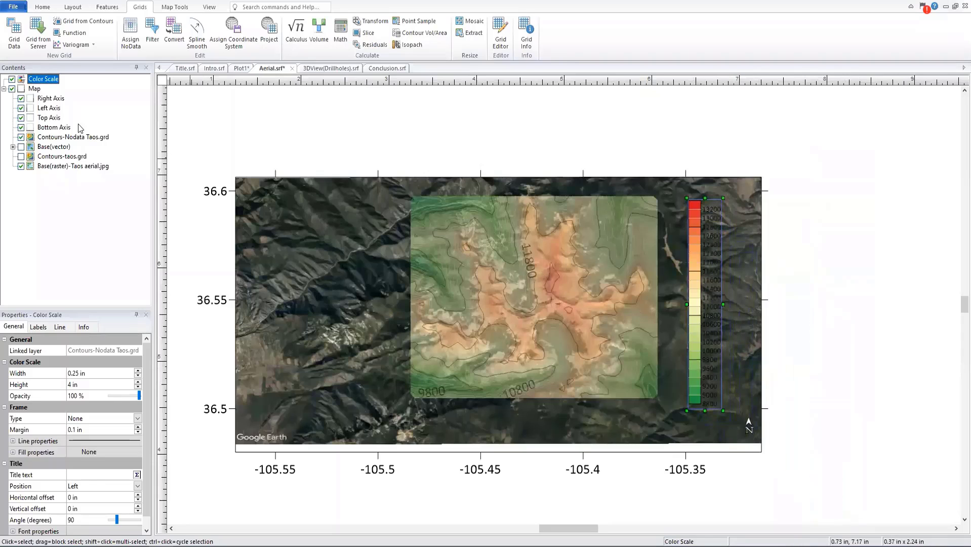
pyautogui.keyDown('shift'); pyautogui.click(34, 89); pyautogui.keyUp('shift')
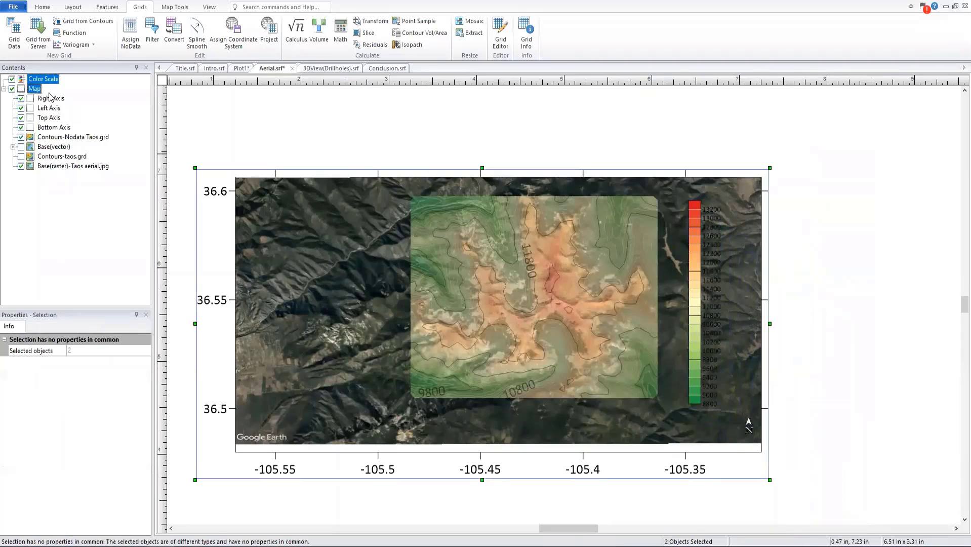
pyautogui.hotkey('ctrl', 'l')
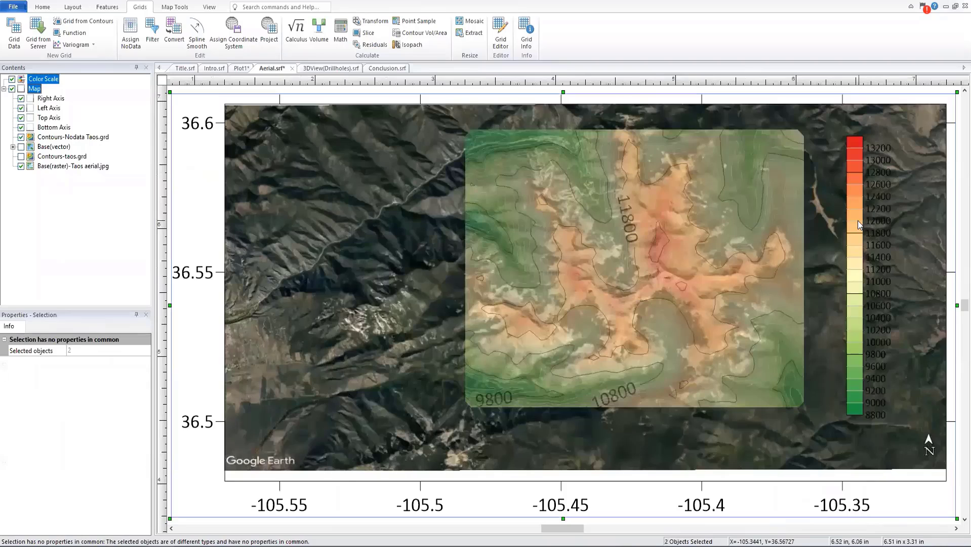
pyautogui.click(863, 223)
pyautogui.moveTo(868, 225); pyautogui.dragTo(869, 225)
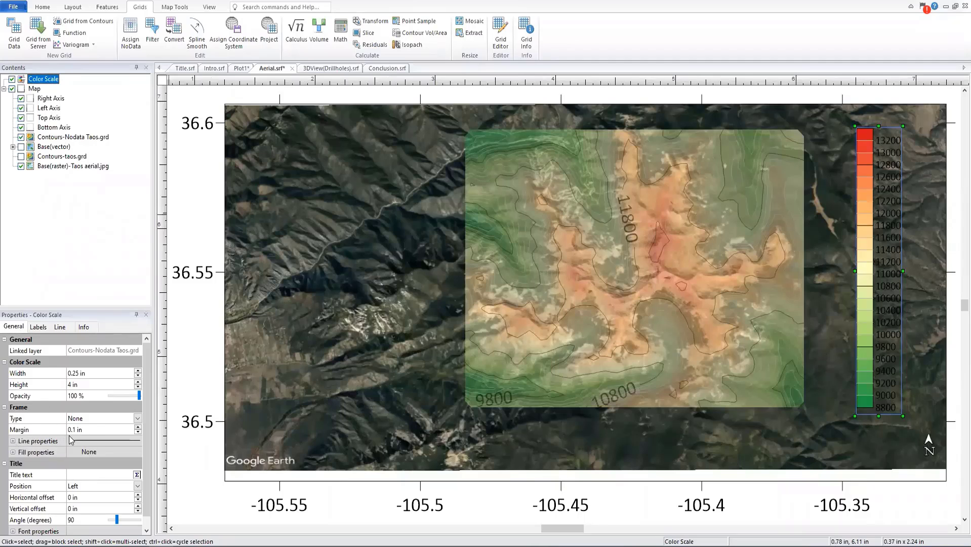
# Step: Give the color scale a square frame with a 0.1 in margin and a 0.01 in line width
pyautogui.click(137, 419)
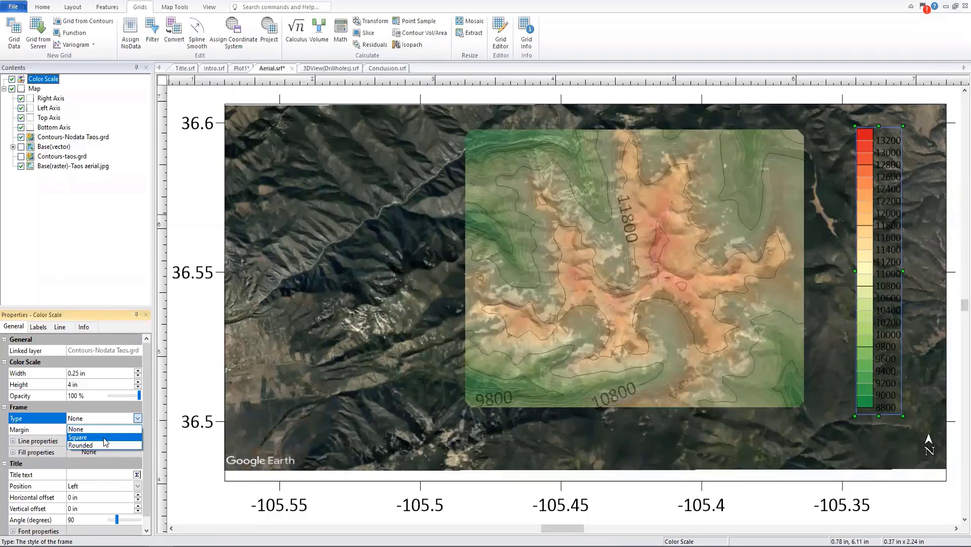
pyautogui.click(104, 438)
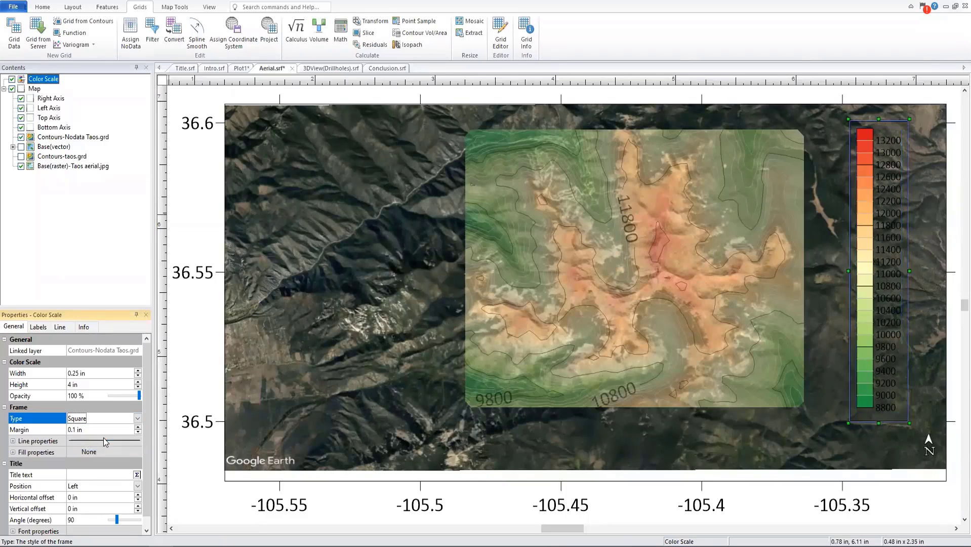
pyautogui.click(138, 431)
pyautogui.click(139, 427)
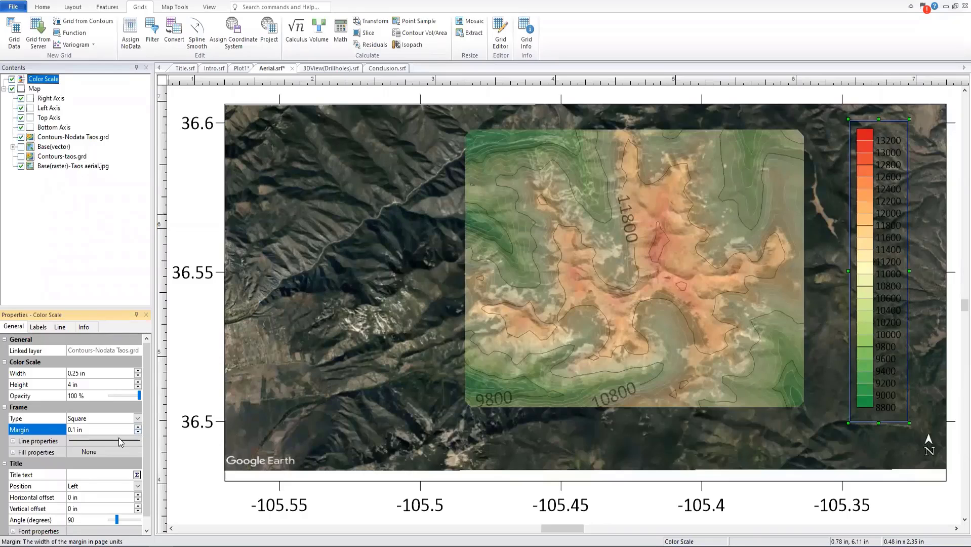
pyautogui.click(14, 441)
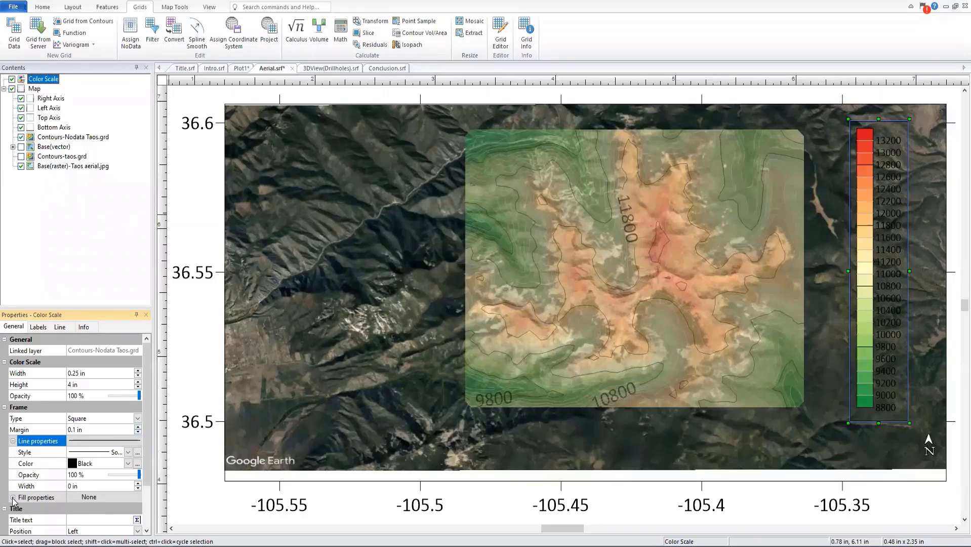
pyautogui.click(13, 497)
pyautogui.scroll(-1, 109, 454)
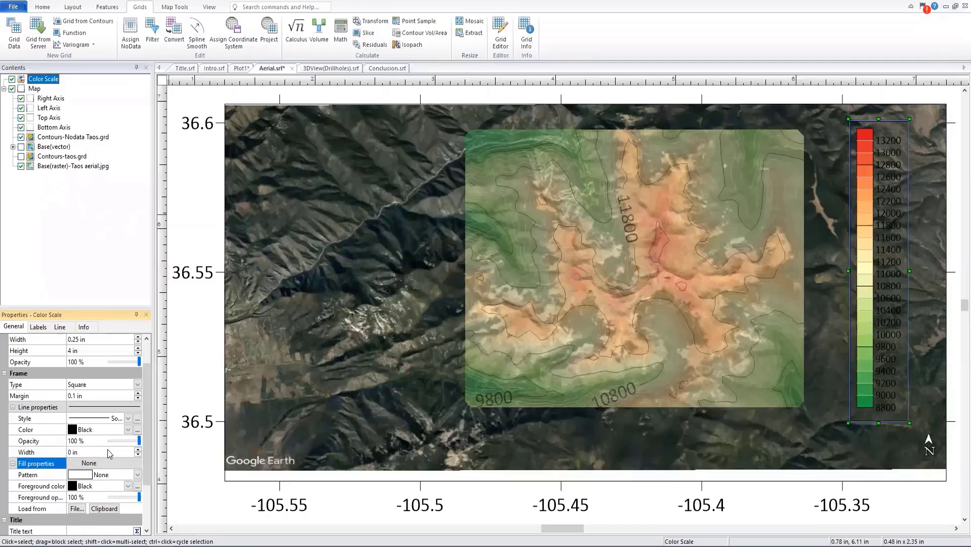
pyautogui.click(138, 450)
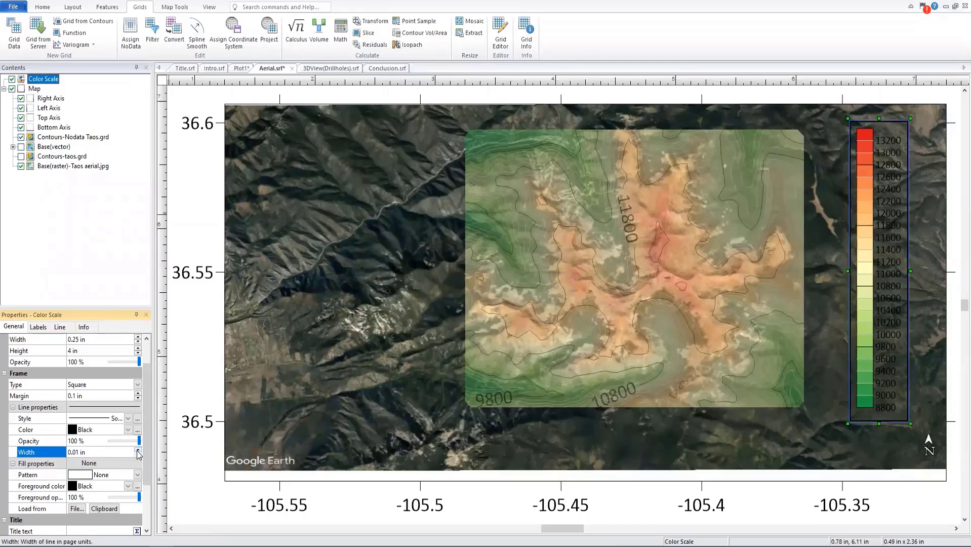
# Step: Fill the color scale's frame with a solid 10% Black background at about 49% foreground opacity
pyautogui.click(137, 477)
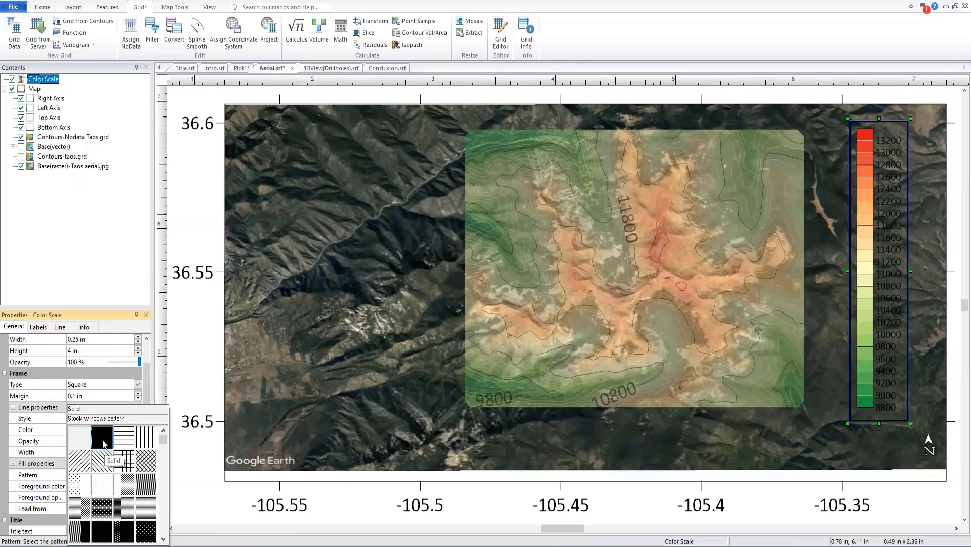
pyautogui.click(103, 441)
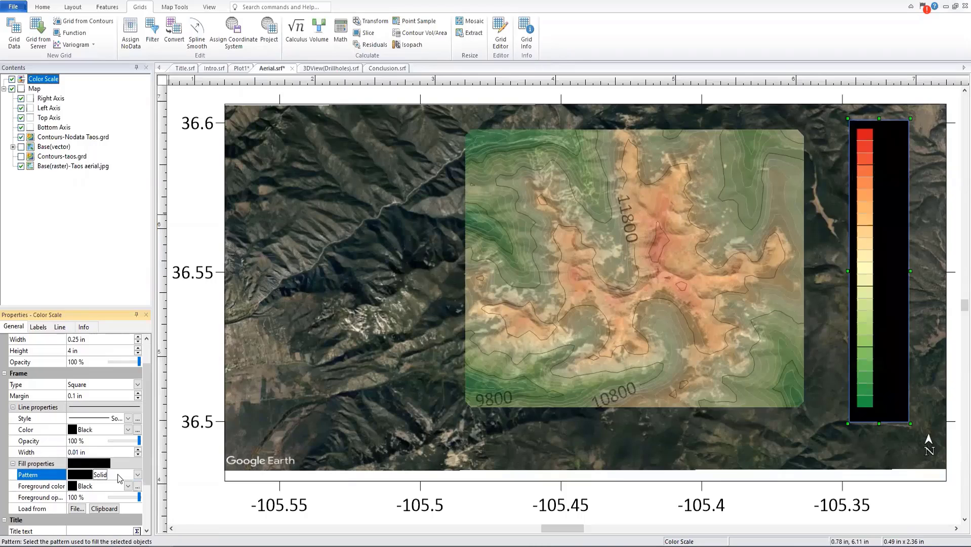
pyautogui.click(128, 486)
pyautogui.click(128, 486)
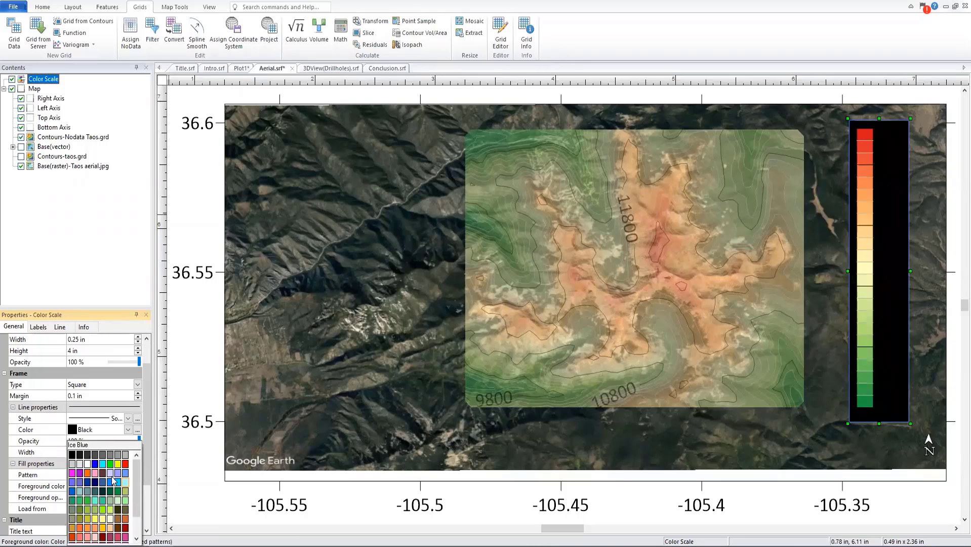
pyautogui.click(83, 464)
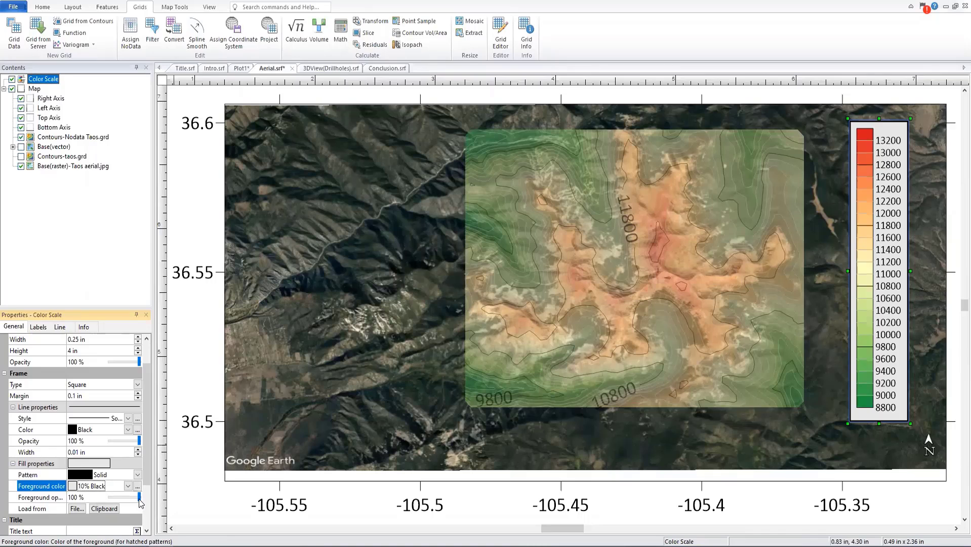
pyautogui.moveTo(140, 499); pyautogui.dragTo(124, 499)
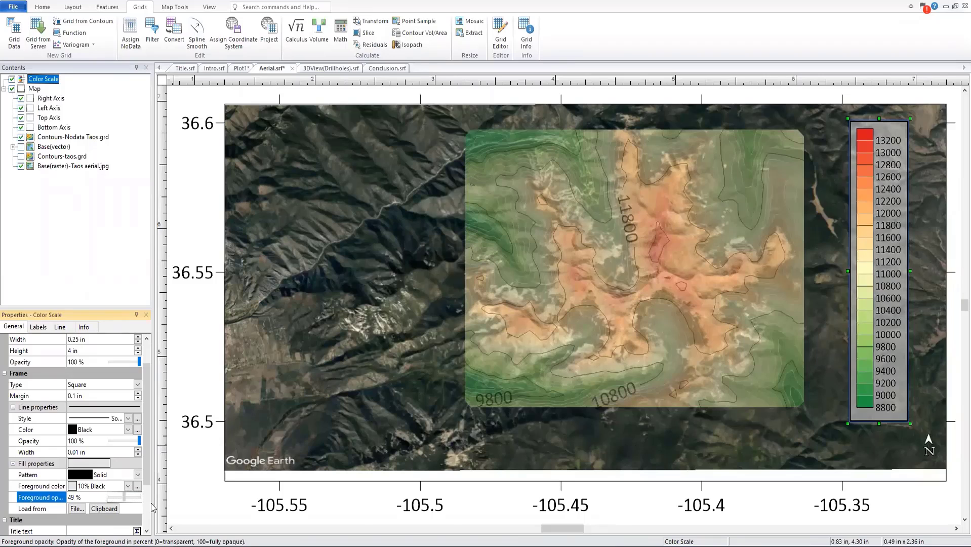
pyautogui.click(658, 490)
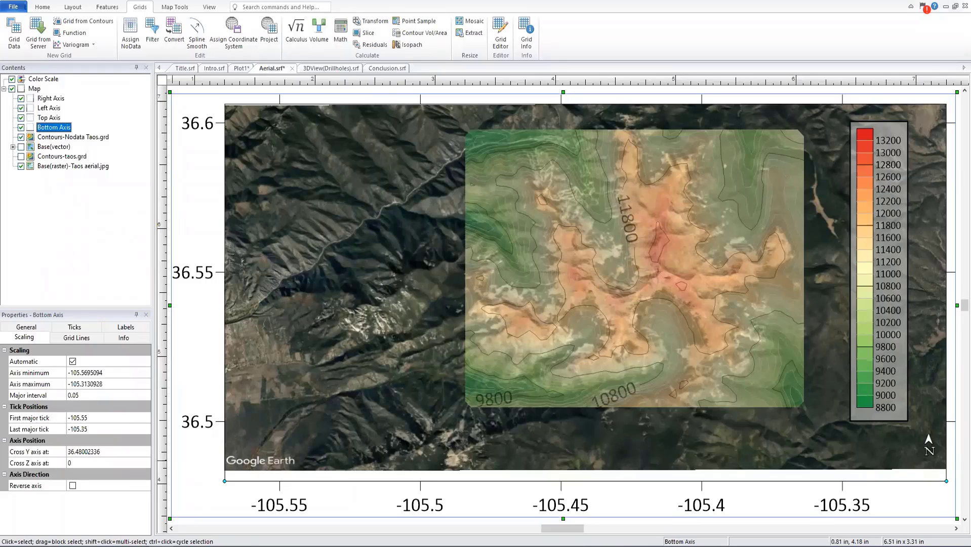
# Step: Add a scale bar to the Taos aerial map
pyautogui.click(36, 90)
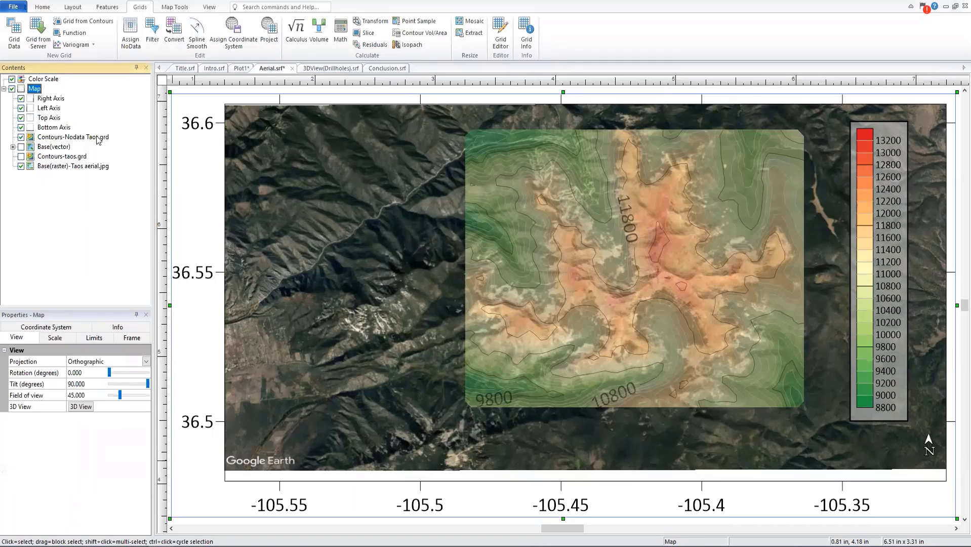
pyautogui.click(183, 9)
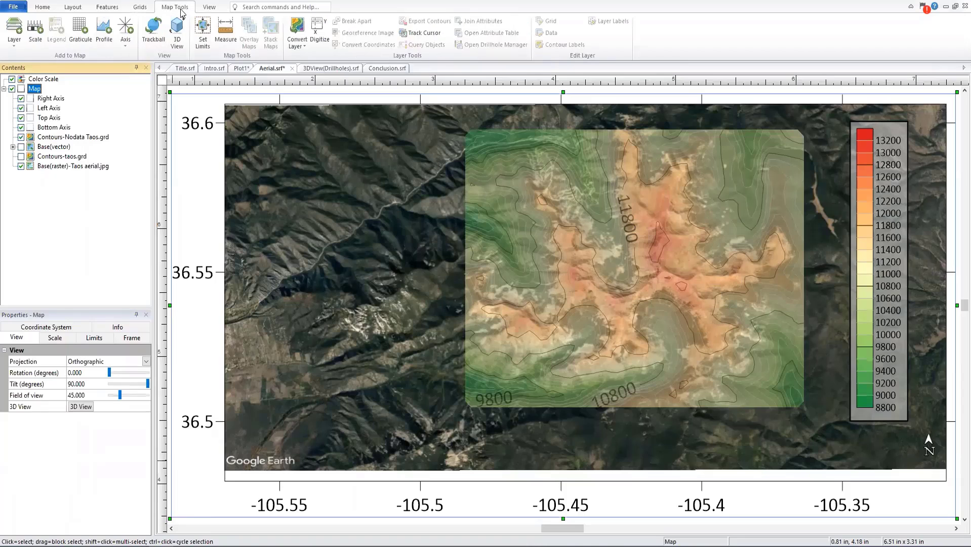
pyautogui.click(34, 41)
pyautogui.scroll(-1, 657, 328)
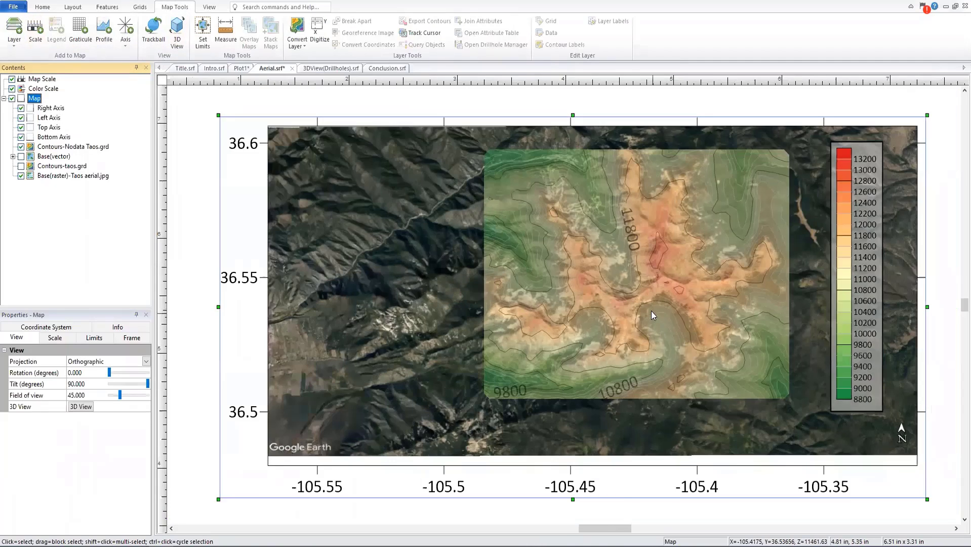
pyautogui.scroll(-2, 785, 326)
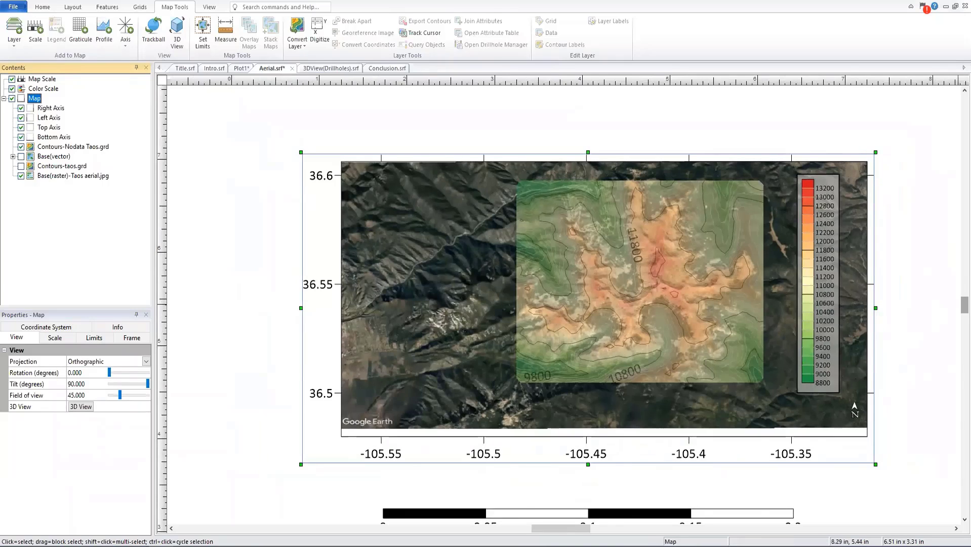
pyautogui.scroll(-1, 666, 463)
# Step: Give the map scale bar a square frame with a 0.05 in margin
pyautogui.click(603, 471)
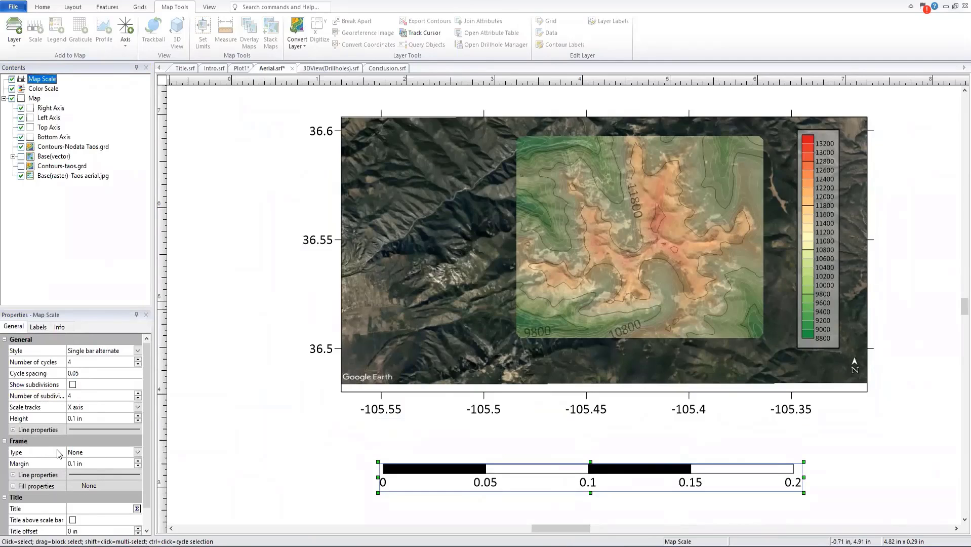
pyautogui.click(103, 455)
pyautogui.click(101, 473)
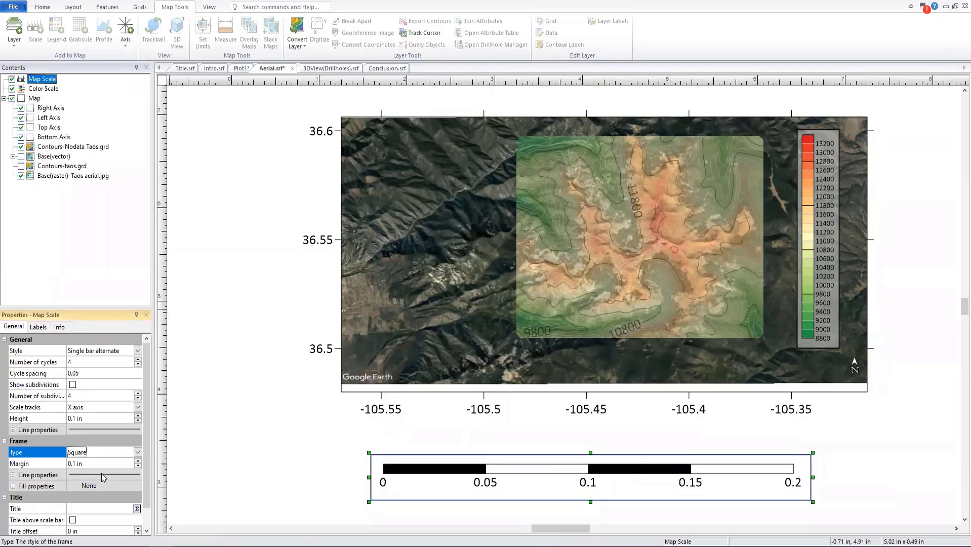
pyautogui.click(138, 466)
# Step: Fill the map scale bar's frame with a solid 10% Black background
pyautogui.click(13, 486)
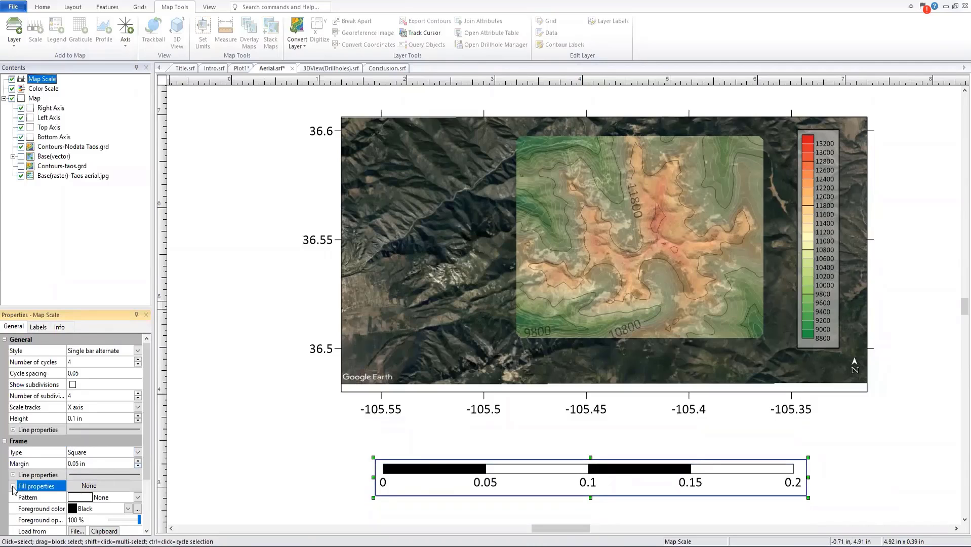
pyautogui.click(137, 497)
pyautogui.click(102, 434)
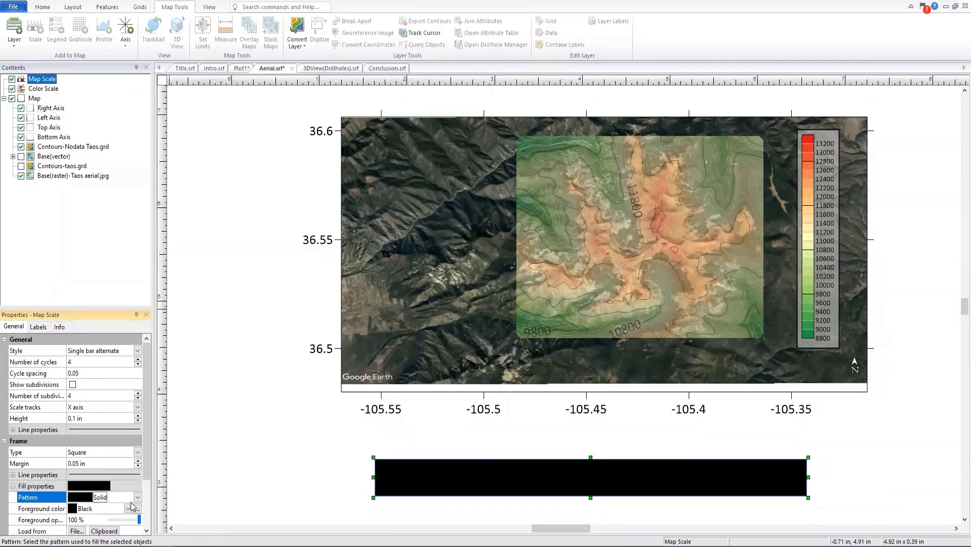
pyautogui.click(136, 497)
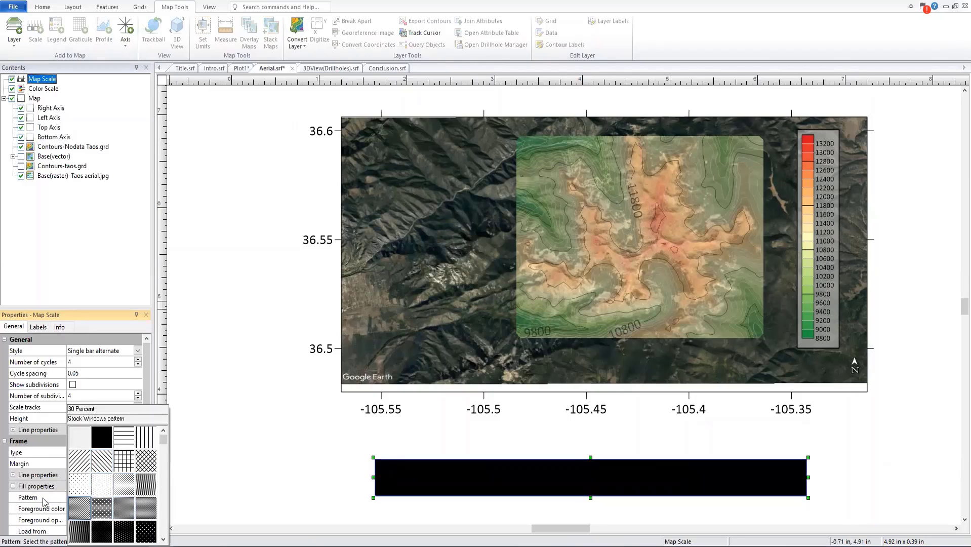
pyautogui.click(43, 512)
pyautogui.click(132, 507)
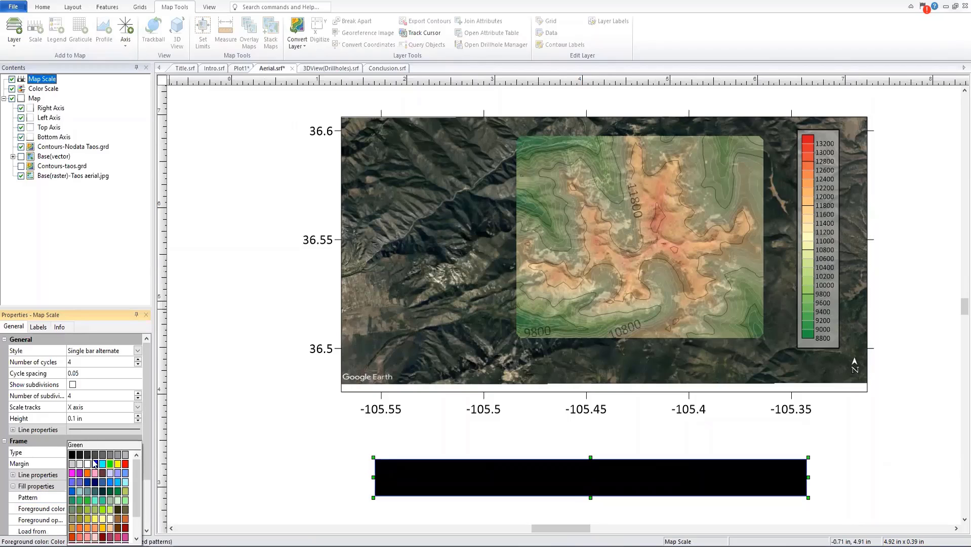
pyautogui.click(95, 463)
# Step: Place the scale bar over the lower edge of the aerial map, and delete it
pyautogui.moveTo(562, 461); pyautogui.dragTo(555, 343)
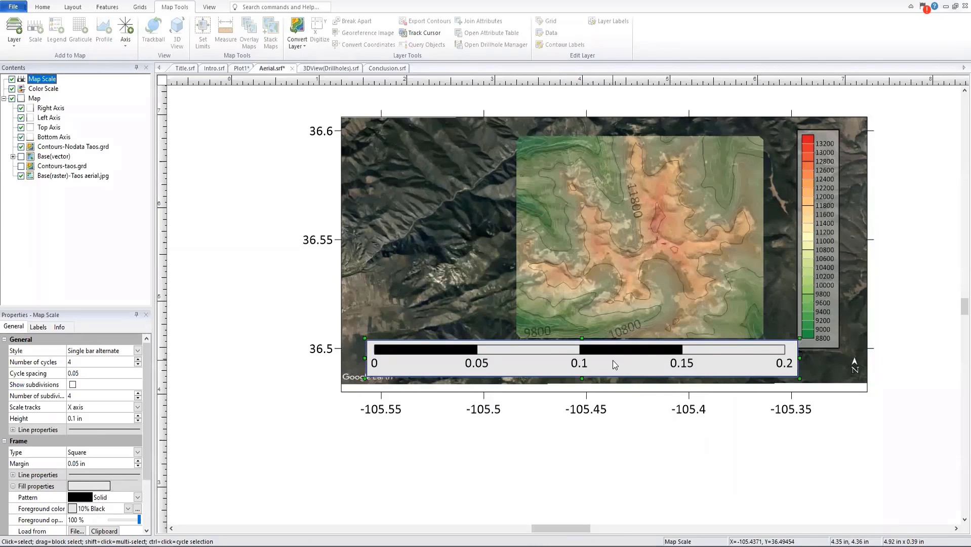
pyautogui.rightClick(530, 359)
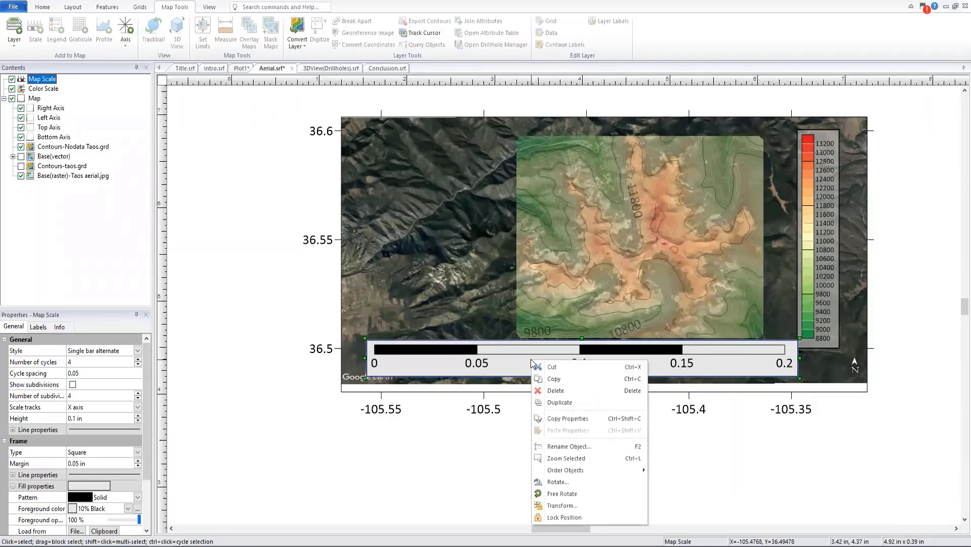
pyautogui.click(550, 391)
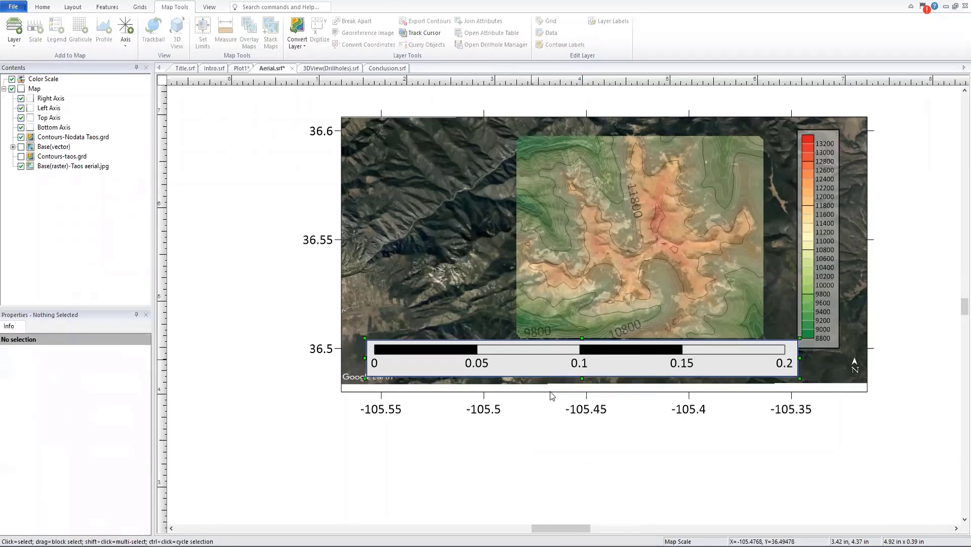
pyautogui.click(36, 85)
pyautogui.hotkey('ctrl', 'd')
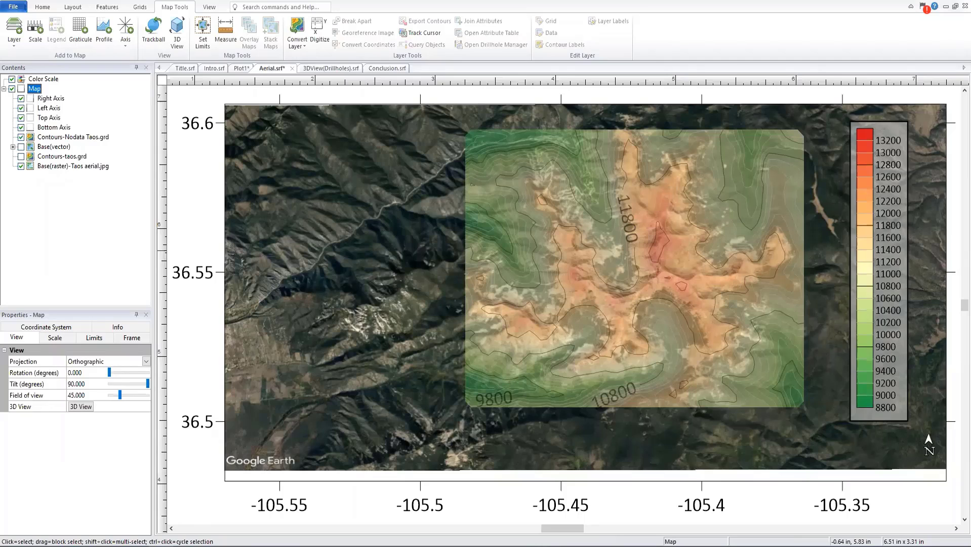
# Step: In the Plot1 document, set the taos.grd 3D surface's custom base value to 11000
pyautogui.click(241, 70)
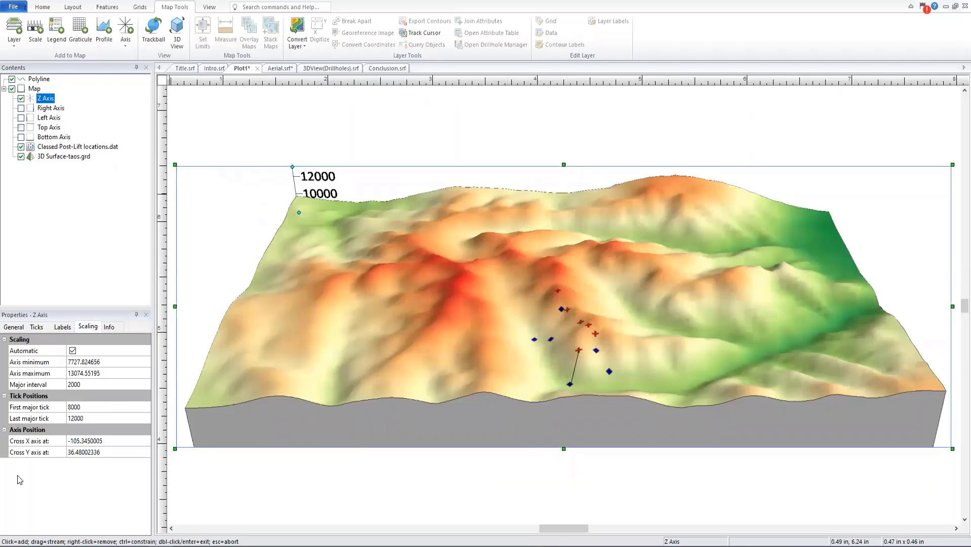
pyautogui.click(59, 158)
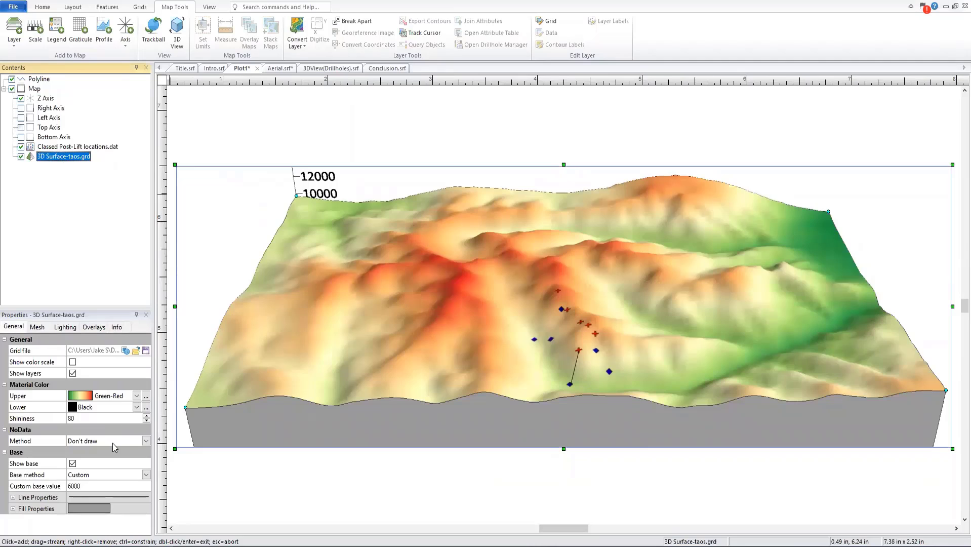
pyautogui.click(67, 487)
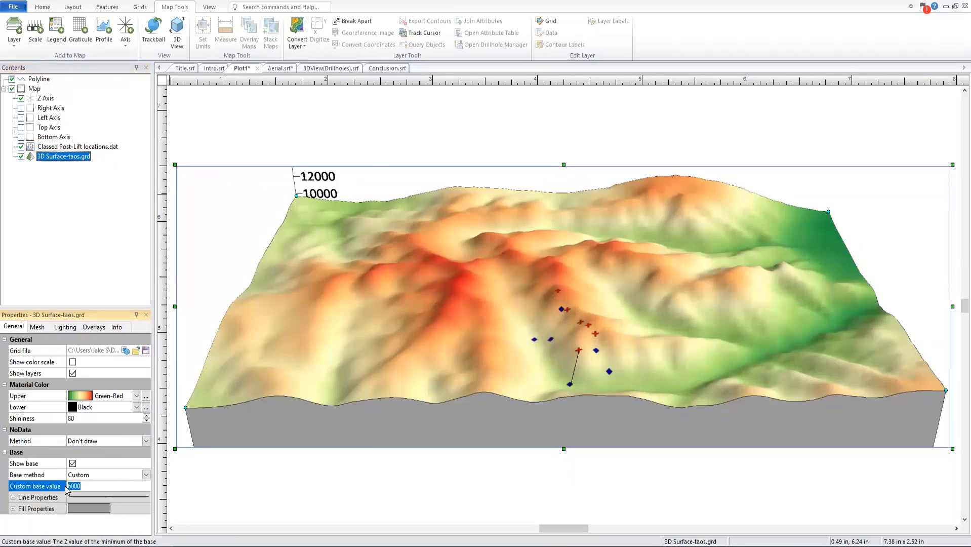
pyautogui.write('11000')
pyautogui.press('Return')
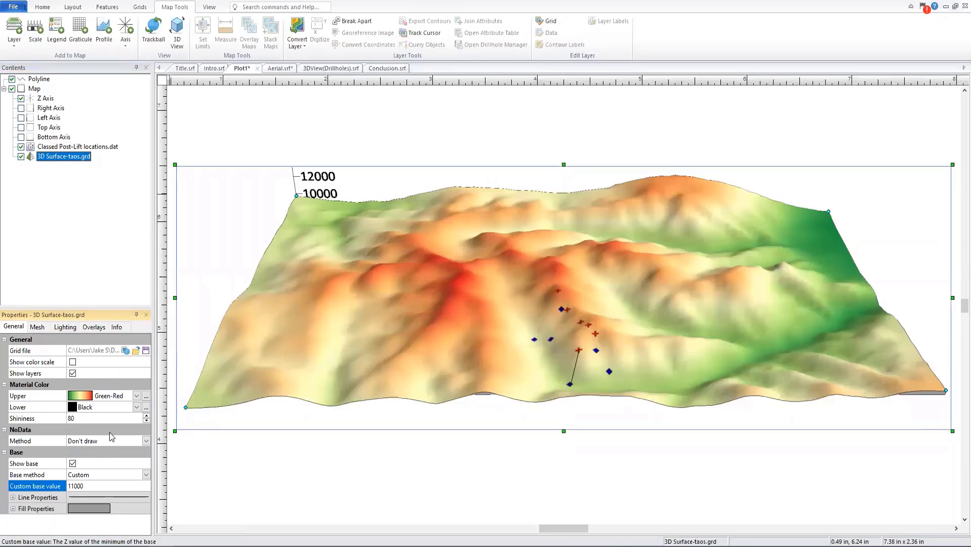
# Step: Change the fill color of the 3D surface's base to Blue
pyautogui.click(13, 508)
pyautogui.scroll(-1, 104, 514)
pyautogui.click(127, 520)
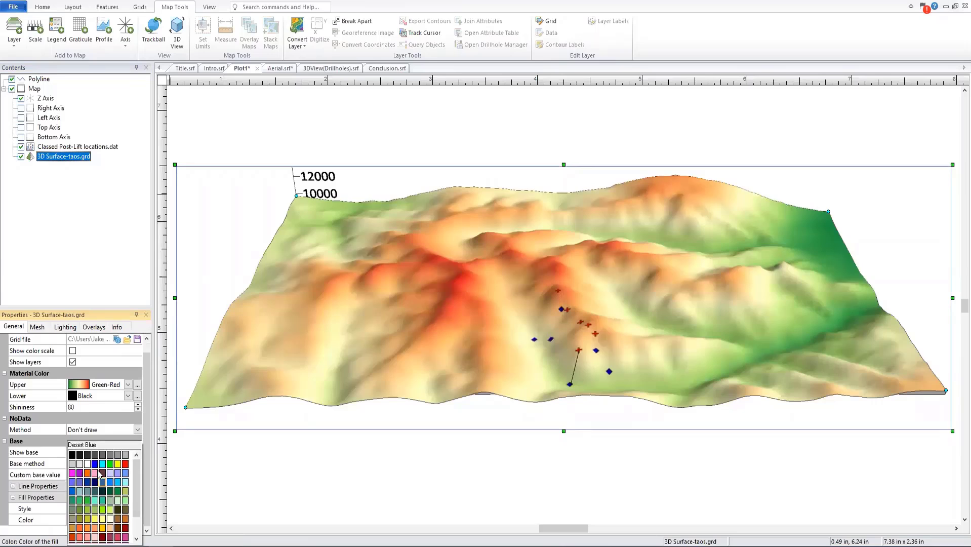
pyautogui.click(95, 466)
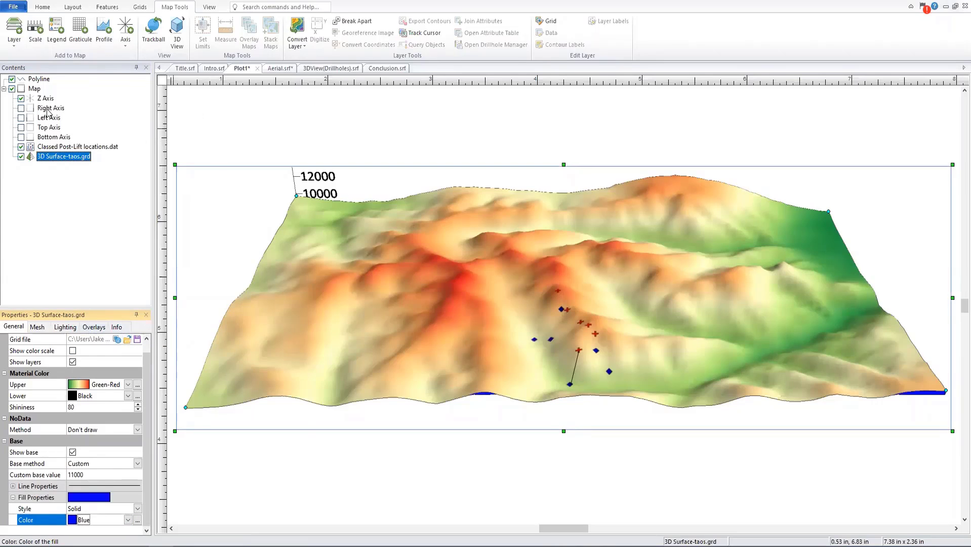
# Step: Open the surface map in a 3D view and enable the water plane in its environment
pyautogui.click(34, 89)
pyautogui.click(81, 394)
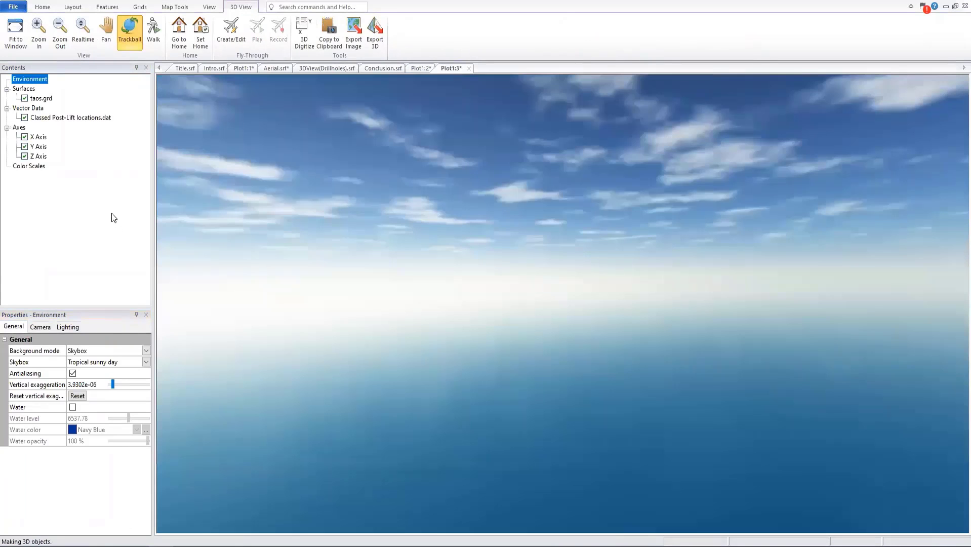
pyautogui.click(72, 407)
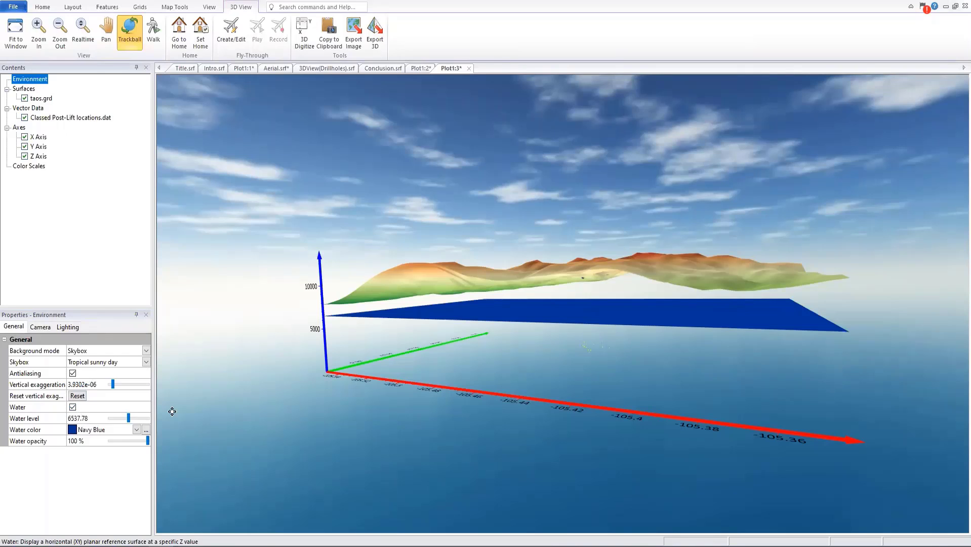
# Step: Set the water level to 11000 and view the flooded terrain from above
pyautogui.click(130, 417)
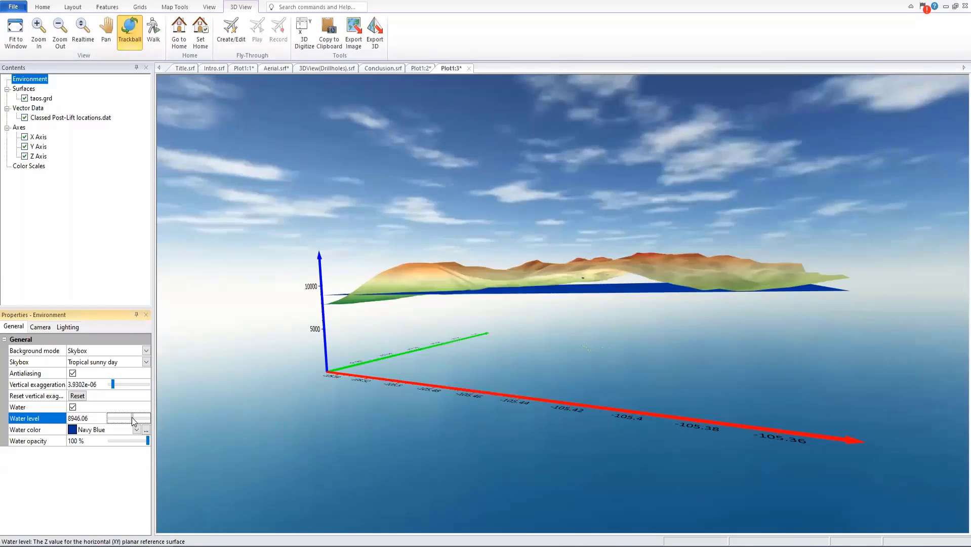
pyautogui.click(131, 417)
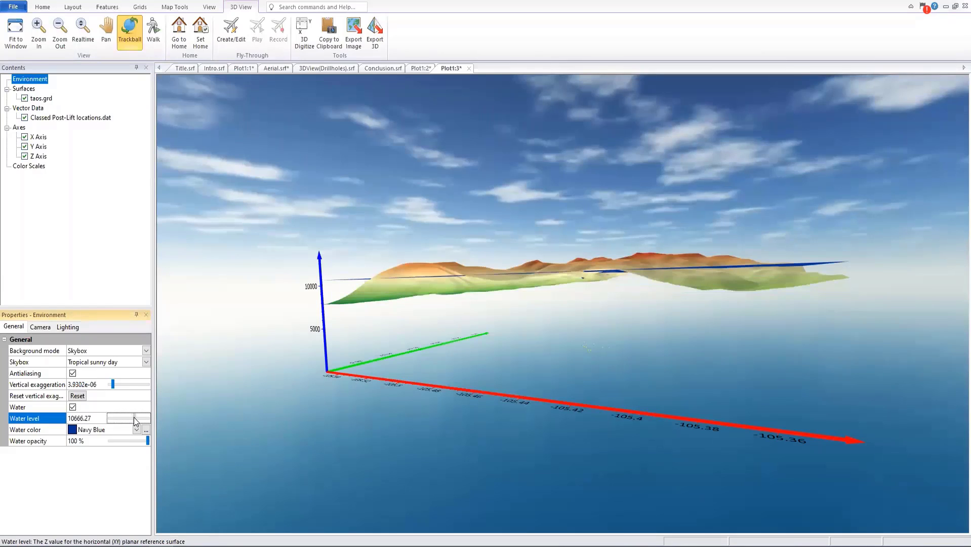
pyautogui.moveTo(100, 420); pyautogui.dragTo(65, 419)
pyautogui.write('11000')
pyautogui.press('Return')
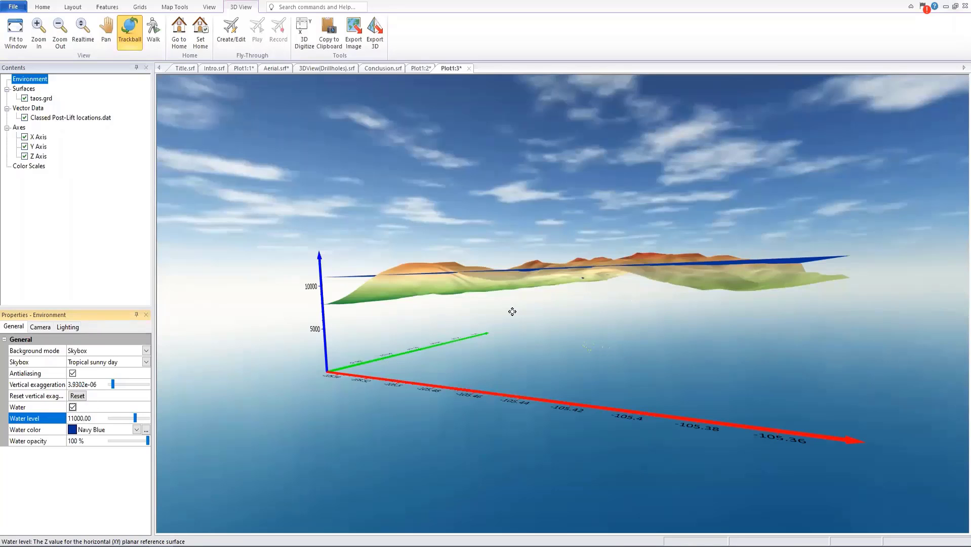
pyautogui.scroll(2, 490, 276)
pyautogui.moveTo(490, 276); pyautogui.dragTo(221, 362)
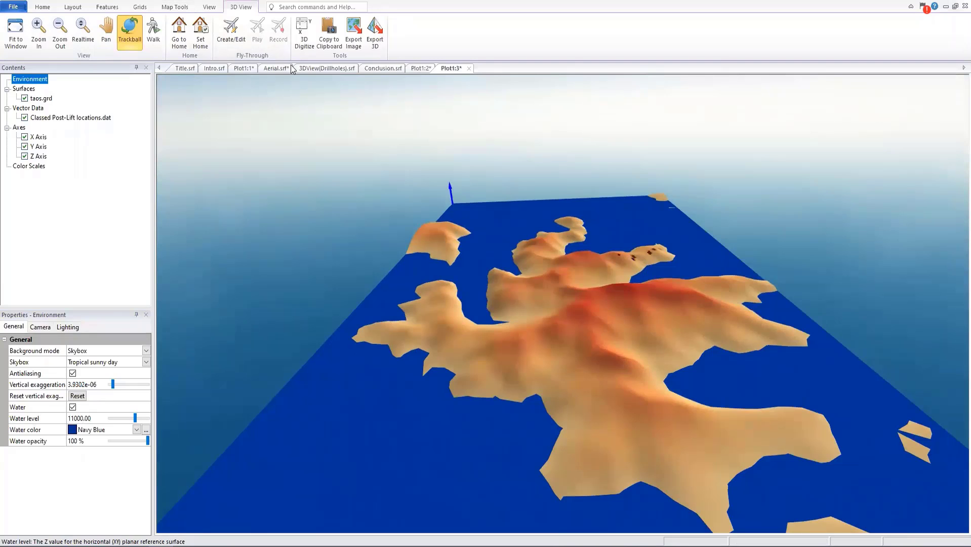
# Step: Return to the Aerial.srf document and add a scale bar to the map
pyautogui.click(276, 69)
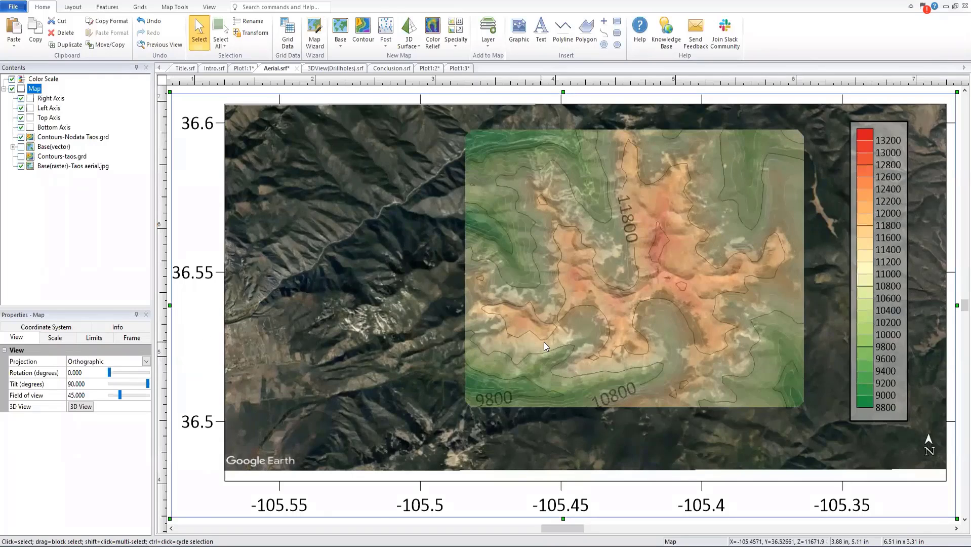
pyautogui.scroll(-1, 546, 342)
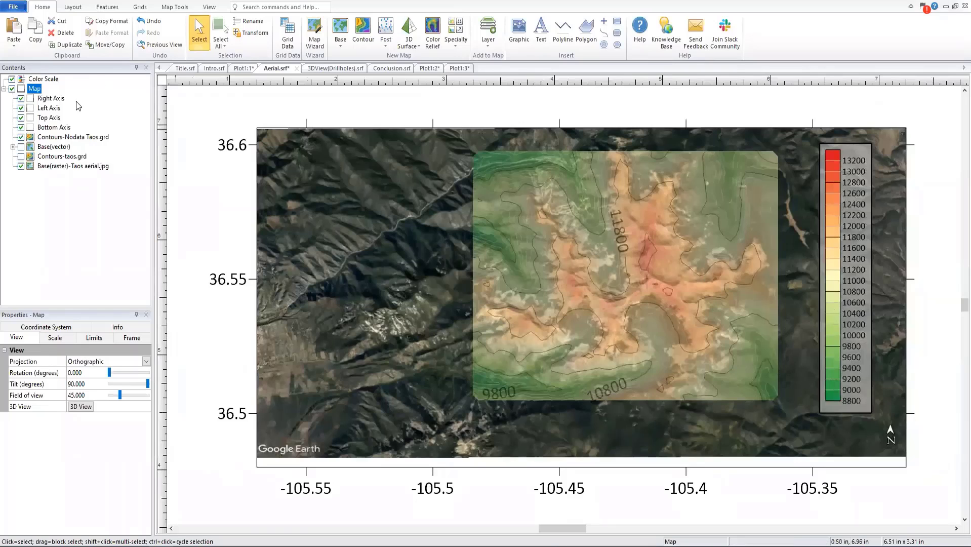
pyautogui.click(169, 7)
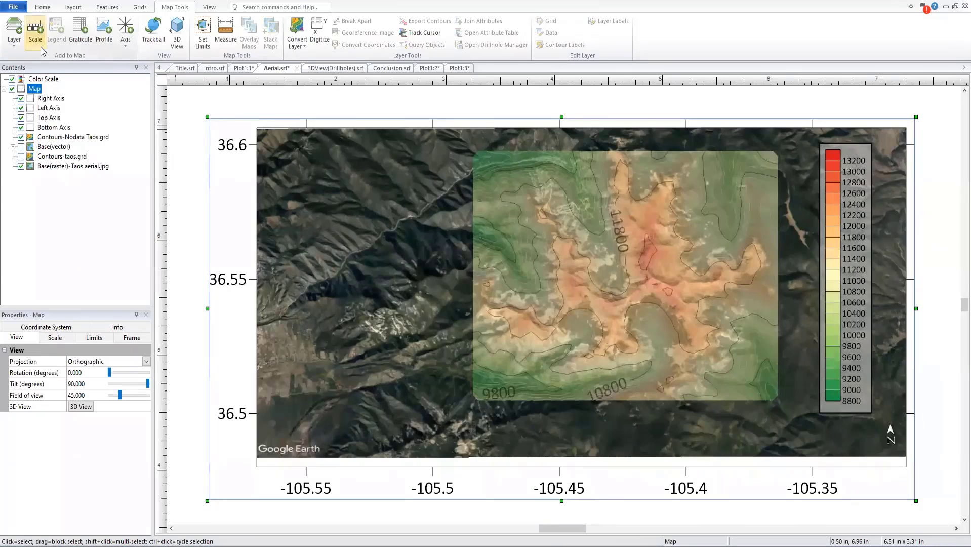
pyautogui.click(36, 37)
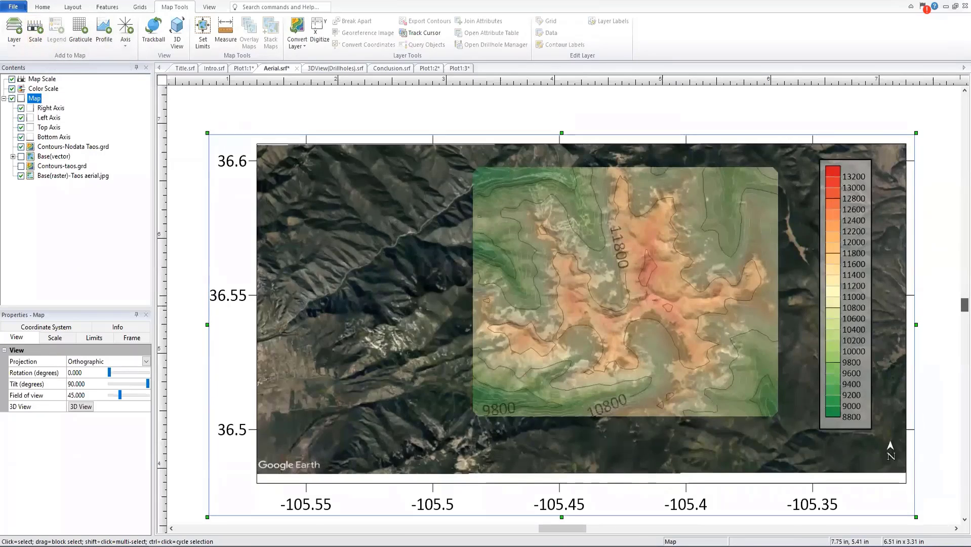
pyautogui.moveTo(965, 305); pyautogui.dragTo(965, 309)
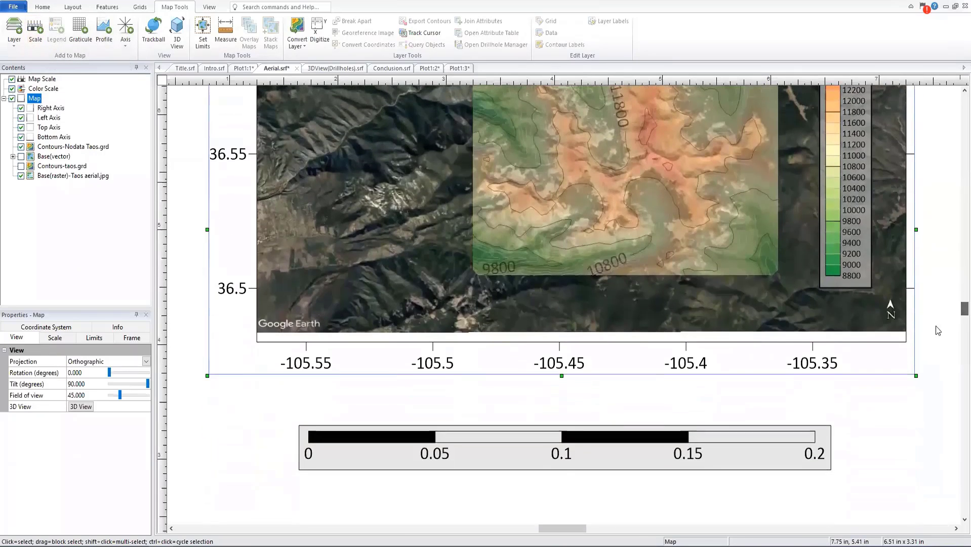
# Step: Change the scale bar frame's fill foreground color to Blue
pyautogui.click(703, 444)
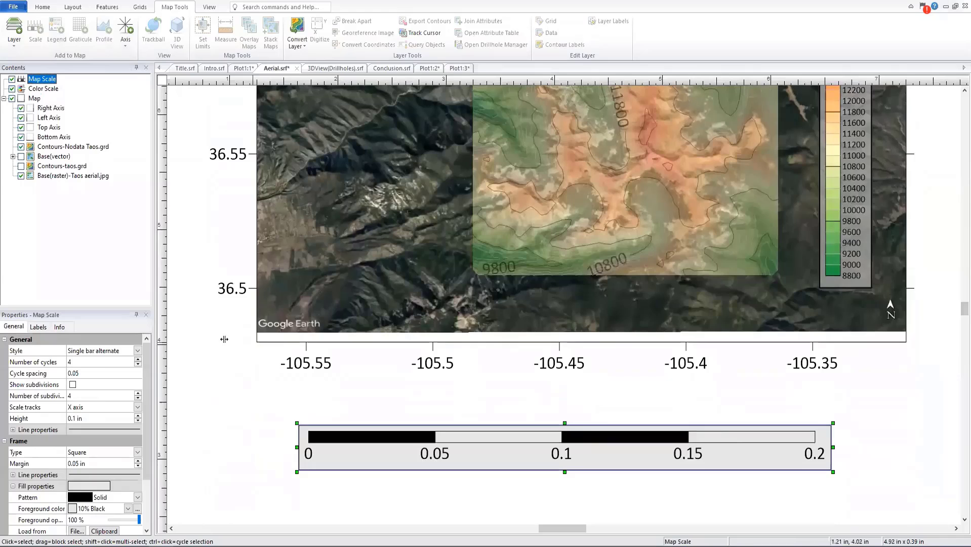
pyautogui.click(137, 498)
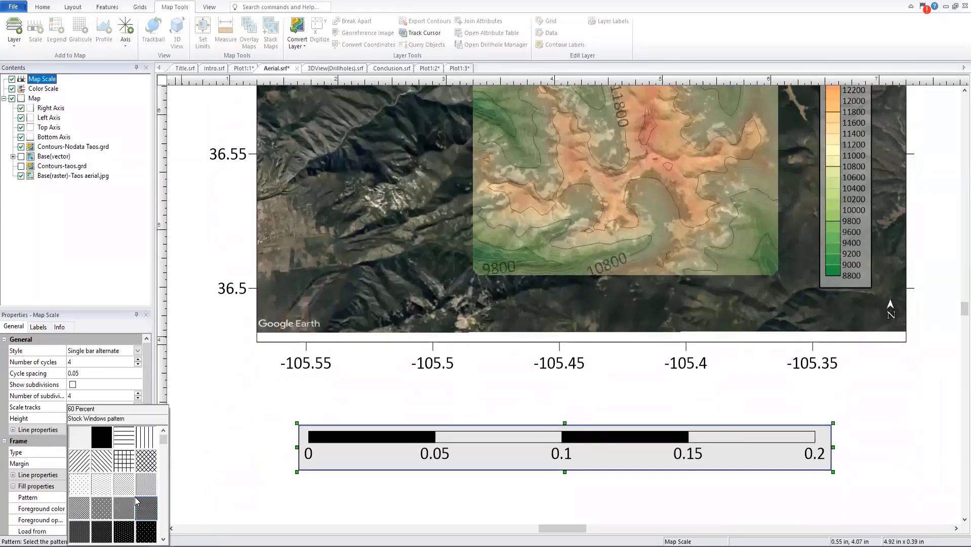
pyautogui.click(48, 510)
pyautogui.click(128, 509)
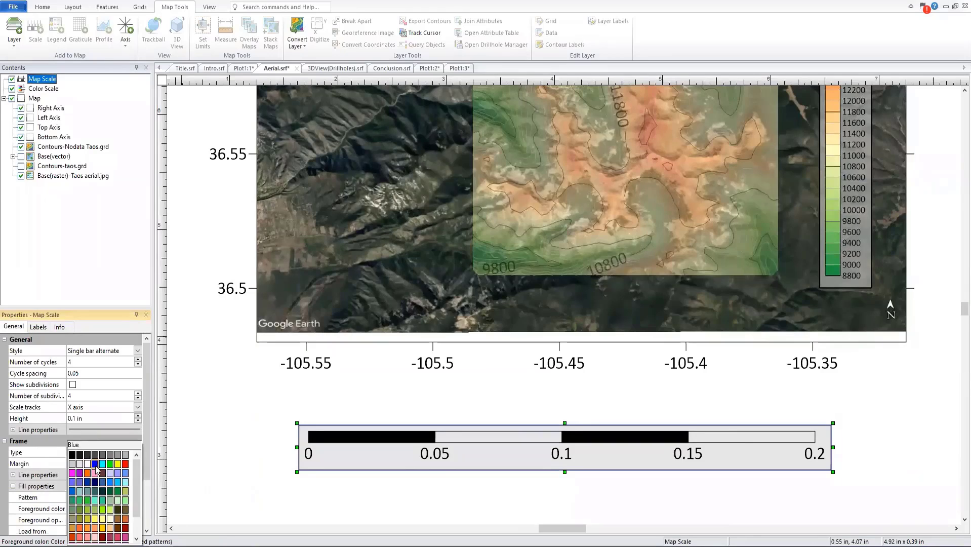
pyautogui.click(100, 470)
# Step: Copy the scale bar's properties and paste them onto the color scale
pyautogui.rightClick(362, 457)
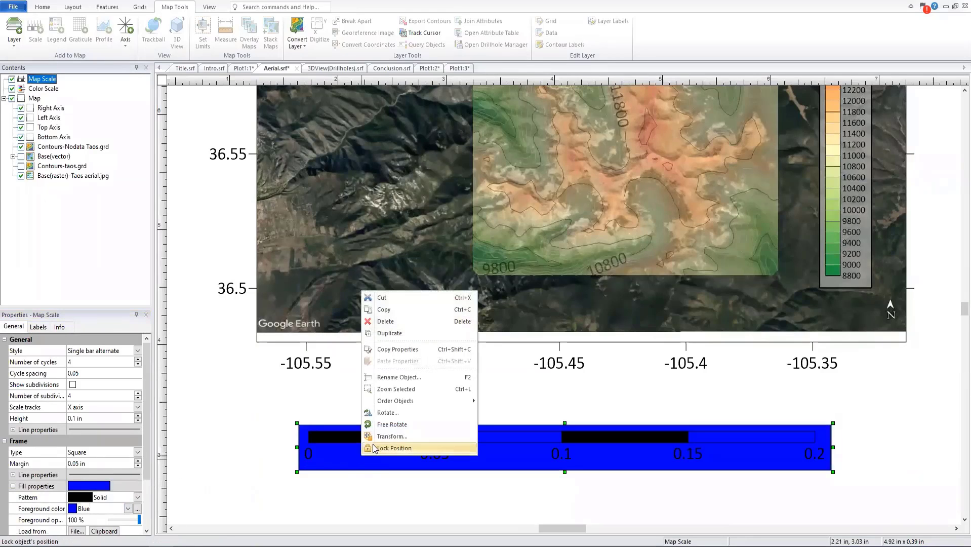
pyautogui.click(400, 349)
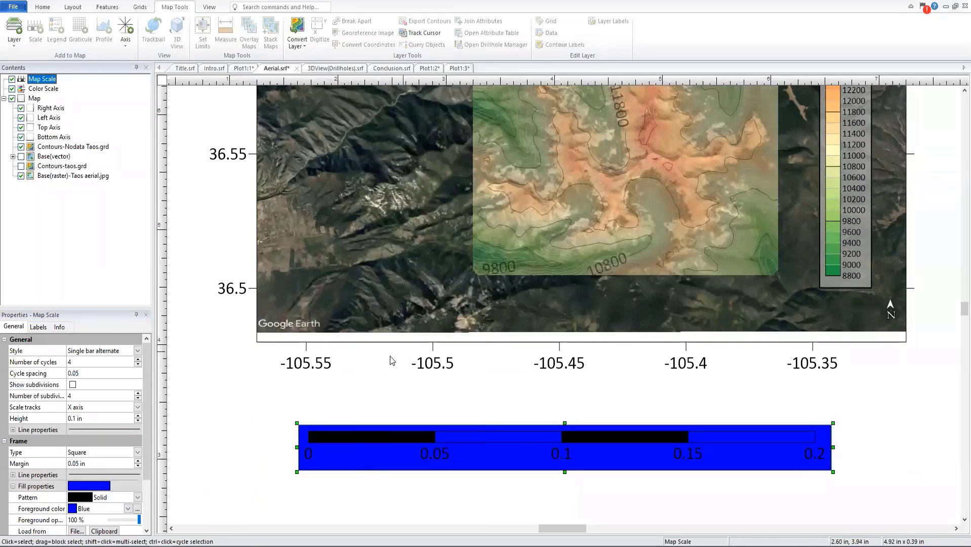
pyautogui.click(54, 90)
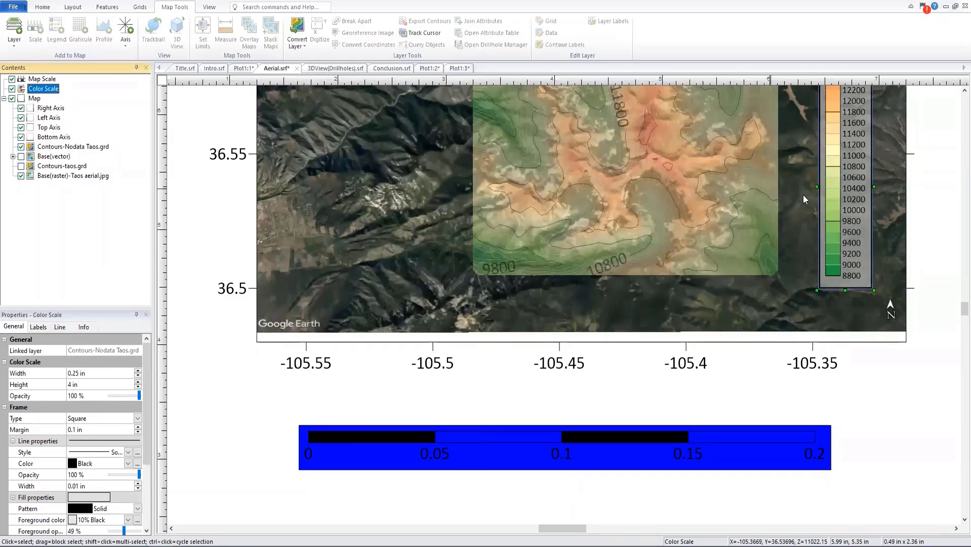
pyautogui.rightClick(845, 208)
pyautogui.click(882, 279)
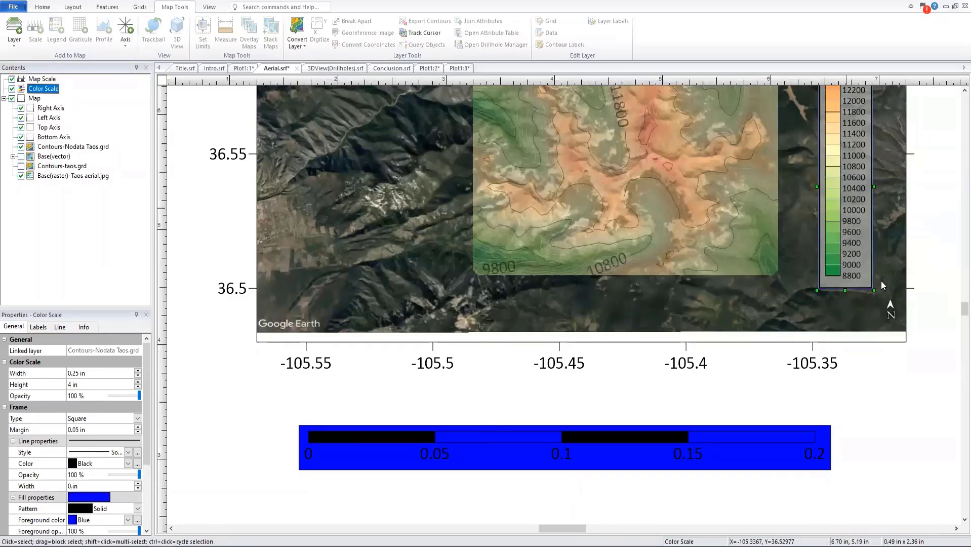
pyautogui.scroll(3, 713, 509)
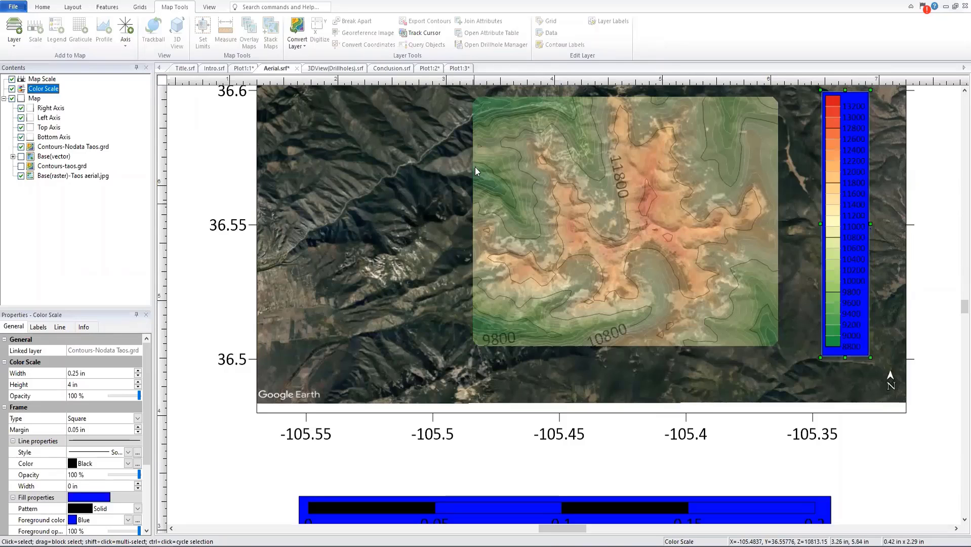
# Step: Close the Plot1 3D view windows and bring up the Conclusion.srf document
pyautogui.click(439, 67)
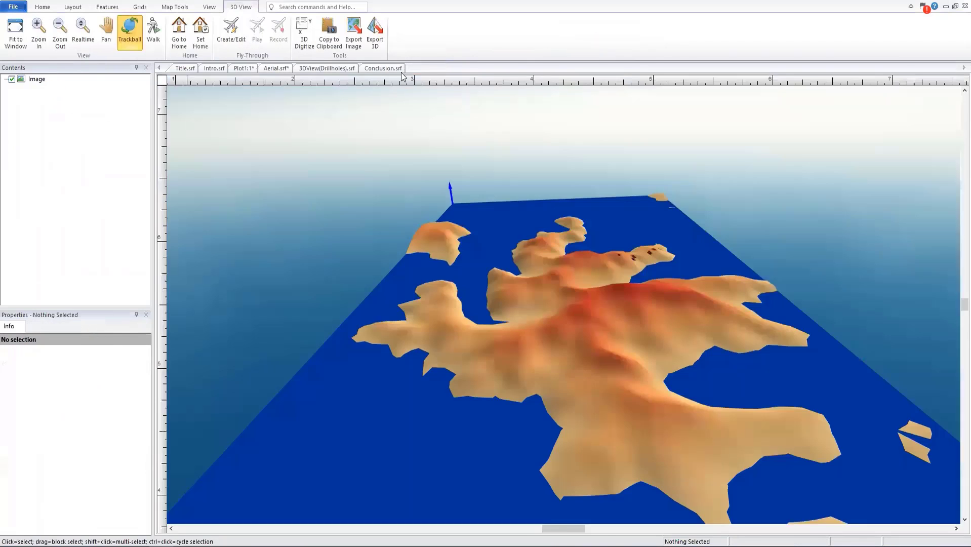
pyautogui.click(401, 72)
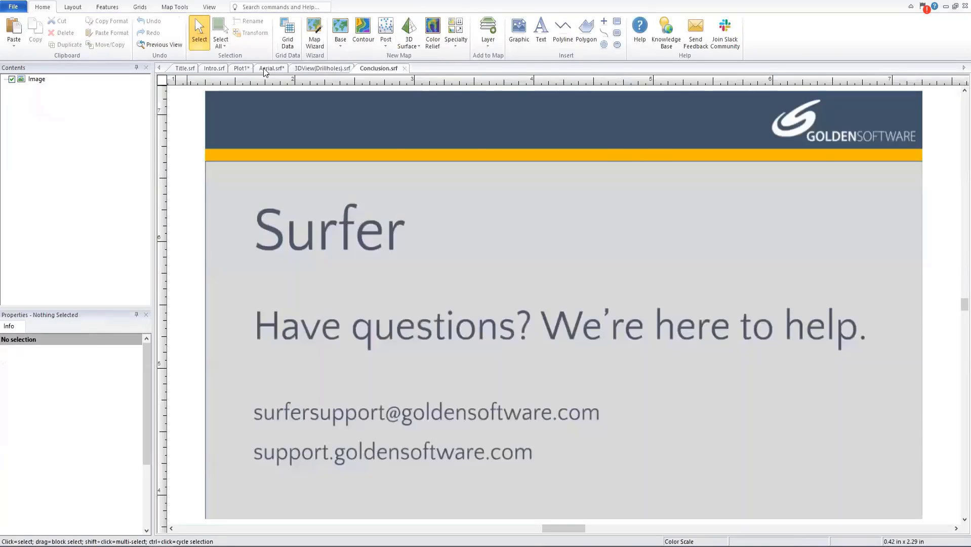
# Step: Switch to the 3DView(Drillholes).srf document and open a 3D view of its drillhole map
pyautogui.click(263, 67)
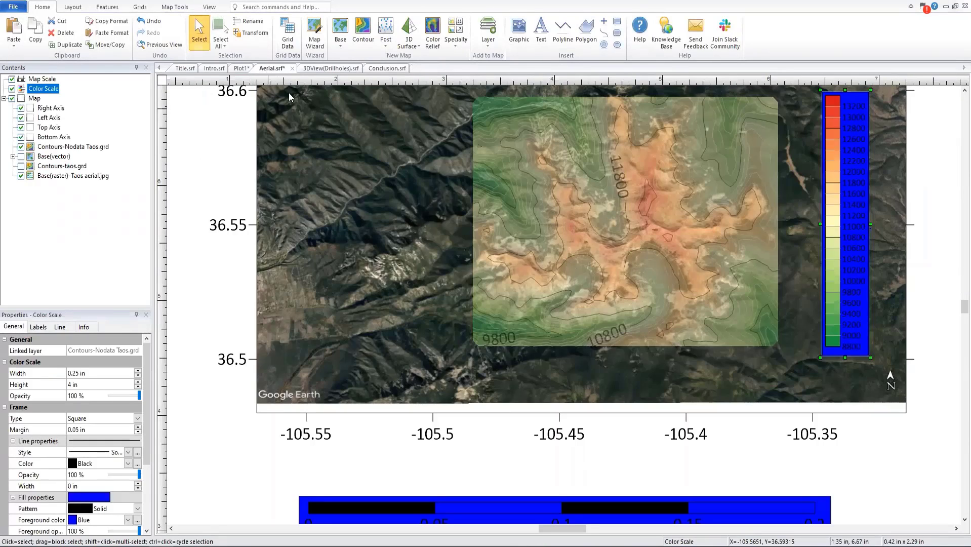
pyautogui.click(322, 70)
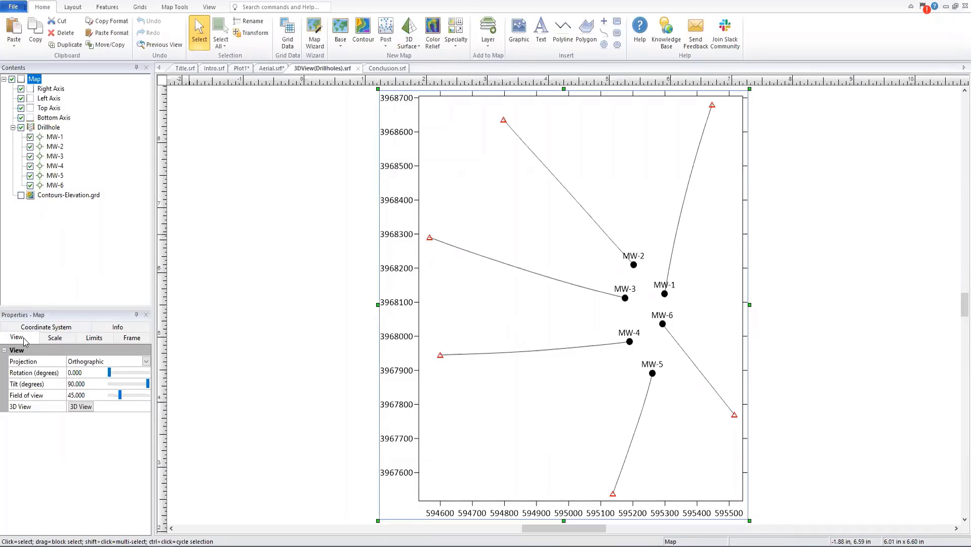
pyautogui.click(80, 407)
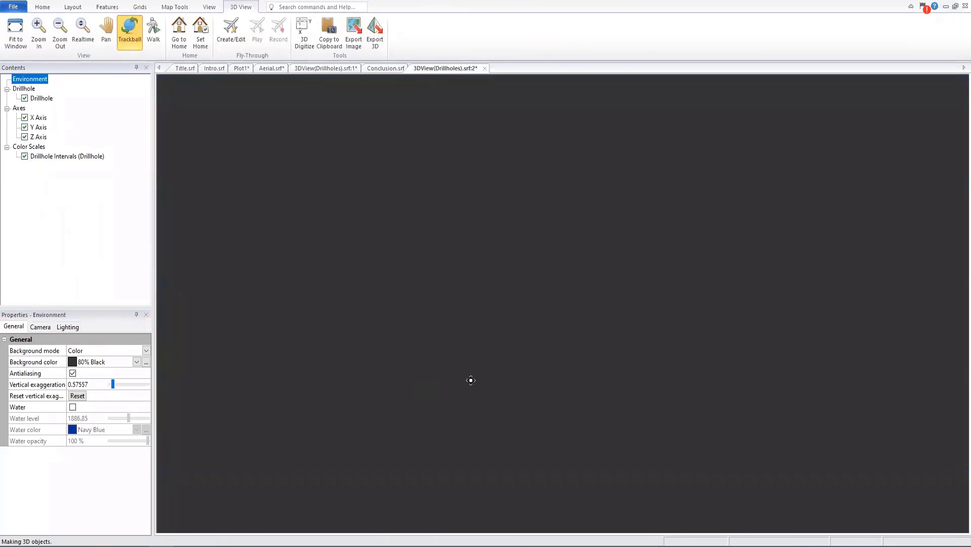
# Step: Examine the drillhole paths and their TiO2 intervals from several angles, ending with a close view of the drillhole tops from above
pyautogui.moveTo(603, 339); pyautogui.dragTo(528, 325)
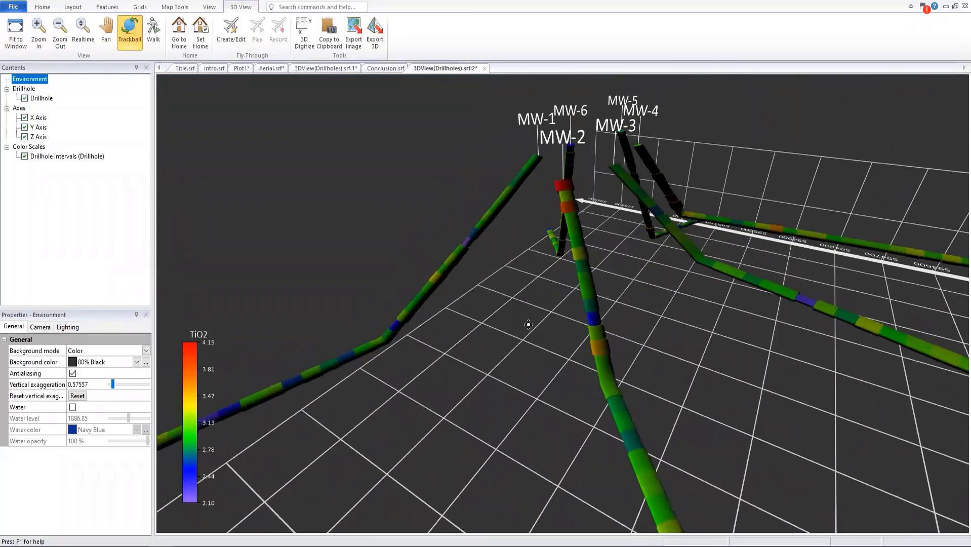
pyautogui.moveTo(647, 381); pyautogui.dragTo(462, 264)
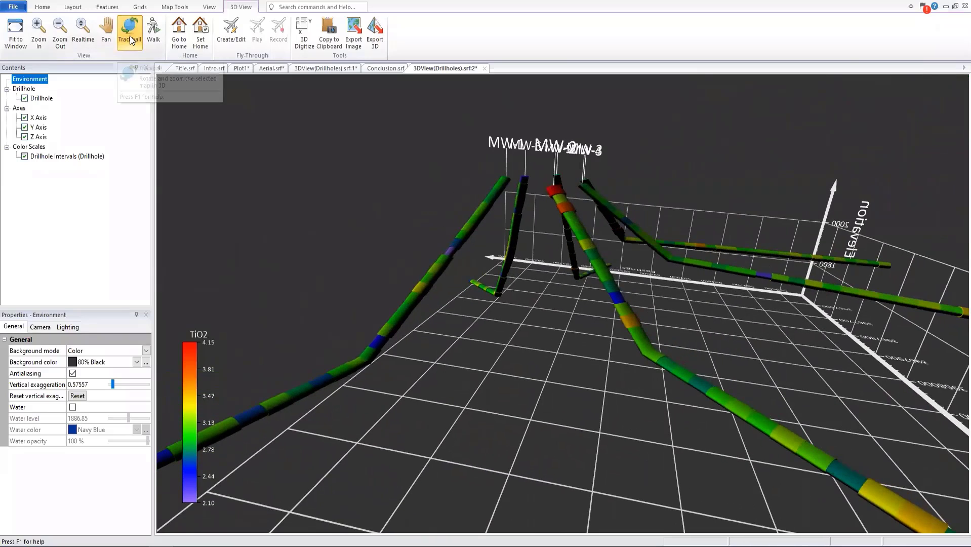
pyautogui.moveTo(580, 272); pyautogui.dragTo(830, 253)
pyautogui.click(105, 32)
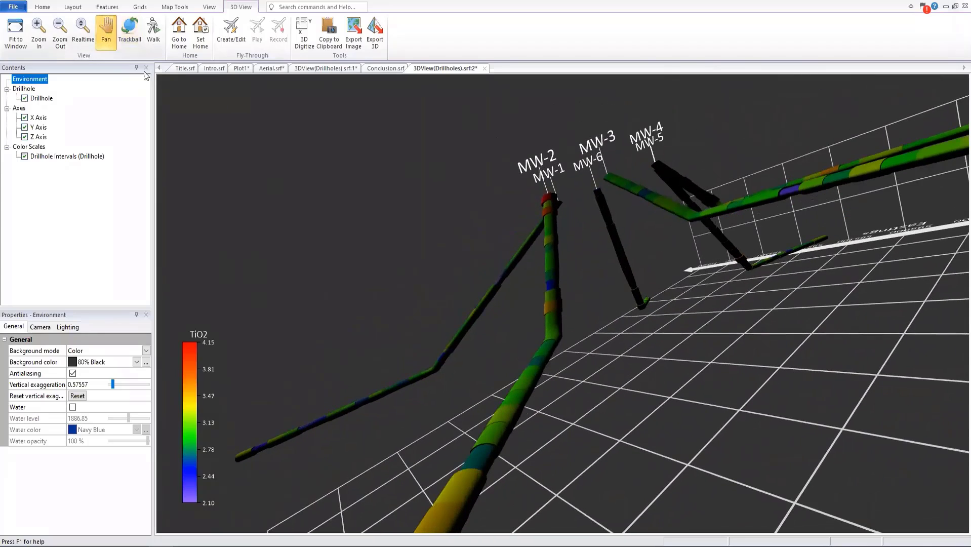
pyautogui.moveTo(397, 293); pyautogui.dragTo(499, 349)
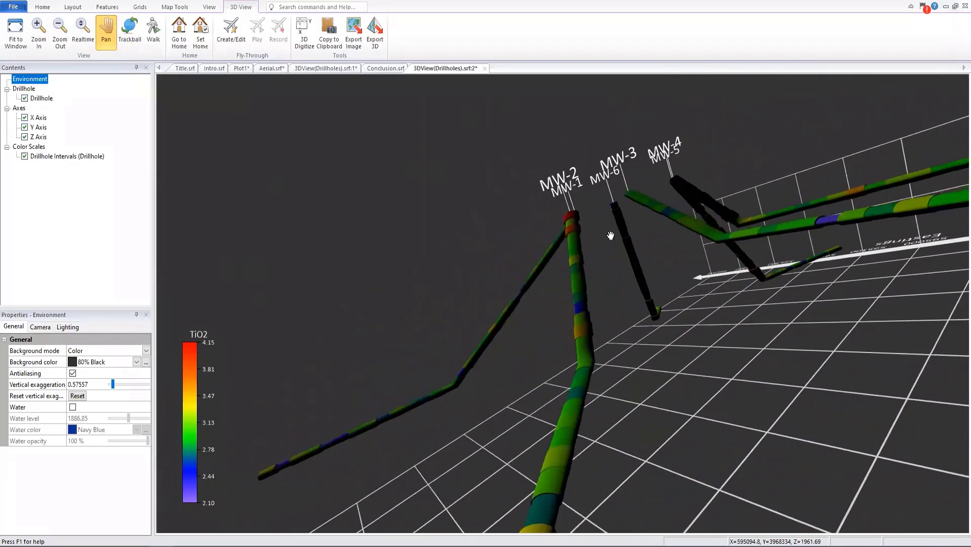
pyautogui.moveTo(612, 236); pyautogui.dragTo(473, 319)
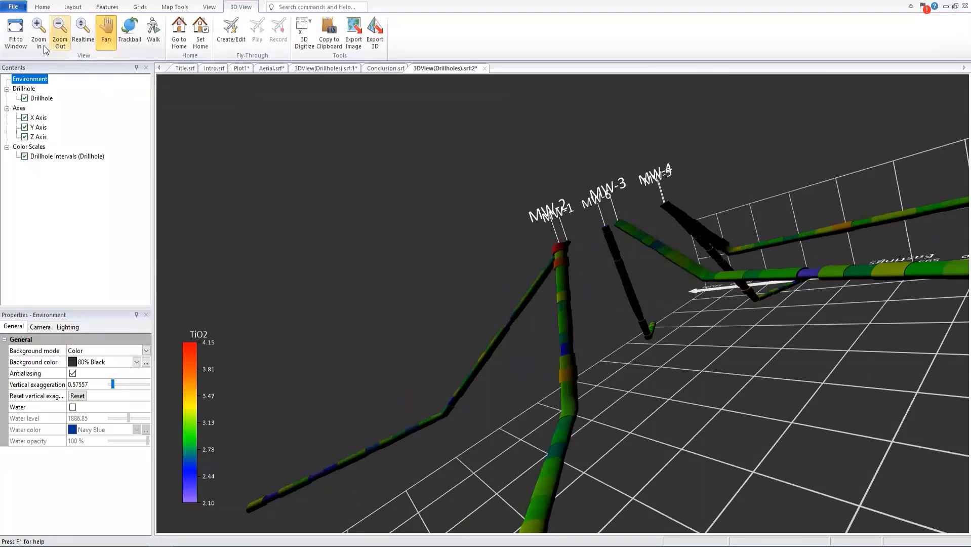
pyautogui.click(130, 31)
pyautogui.moveTo(384, 340); pyautogui.dragTo(614, 347)
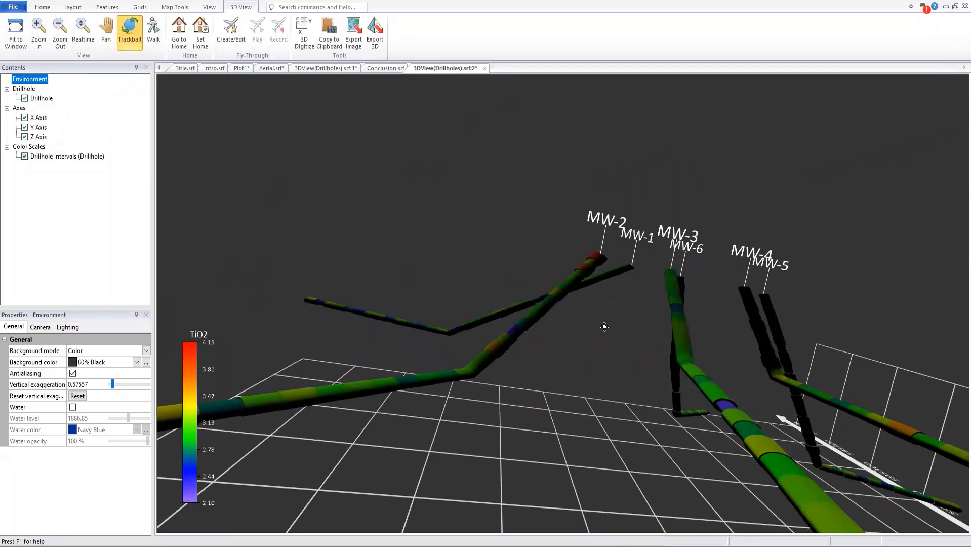
pyautogui.scroll(3, 612, 386)
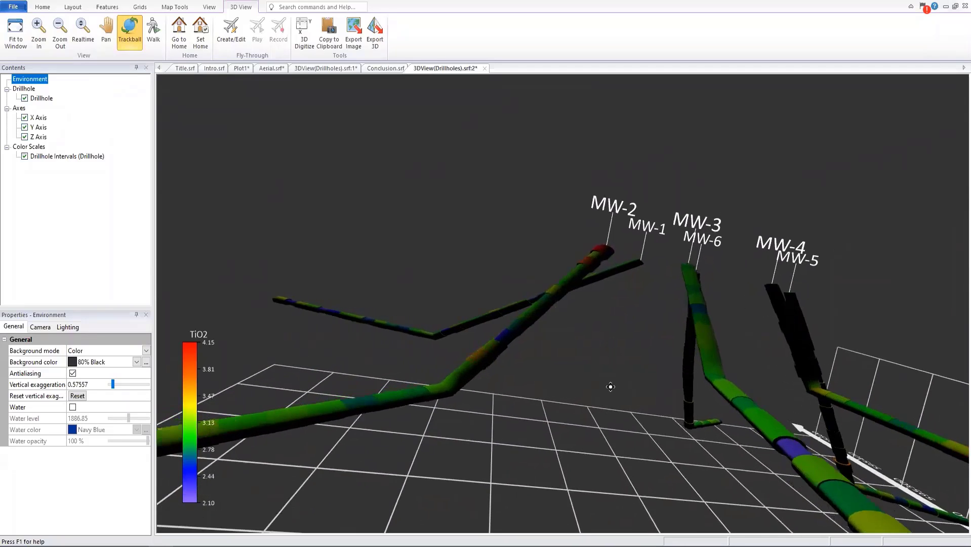
pyautogui.scroll(2, 611, 387)
pyautogui.scroll(-3, 610, 387)
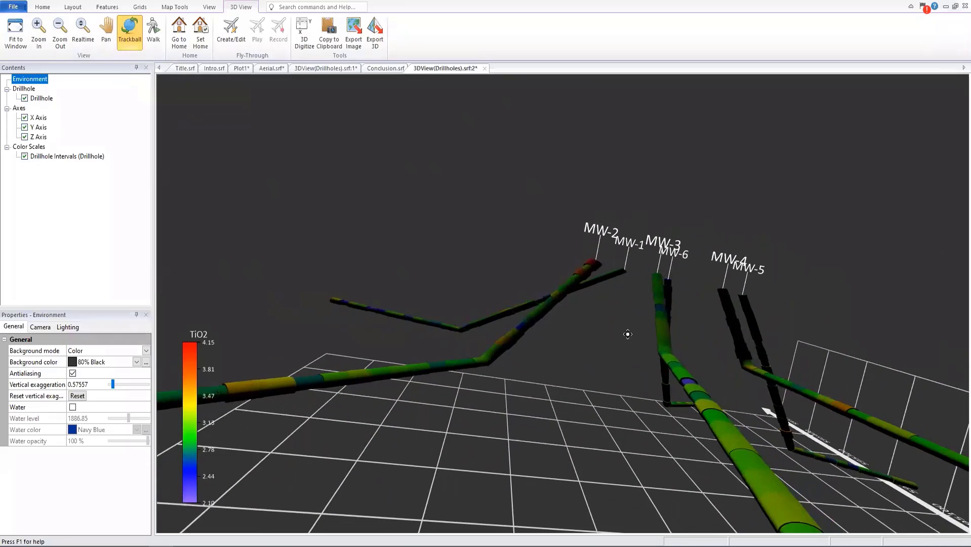
pyautogui.moveTo(628, 334); pyautogui.dragTo(489, 353)
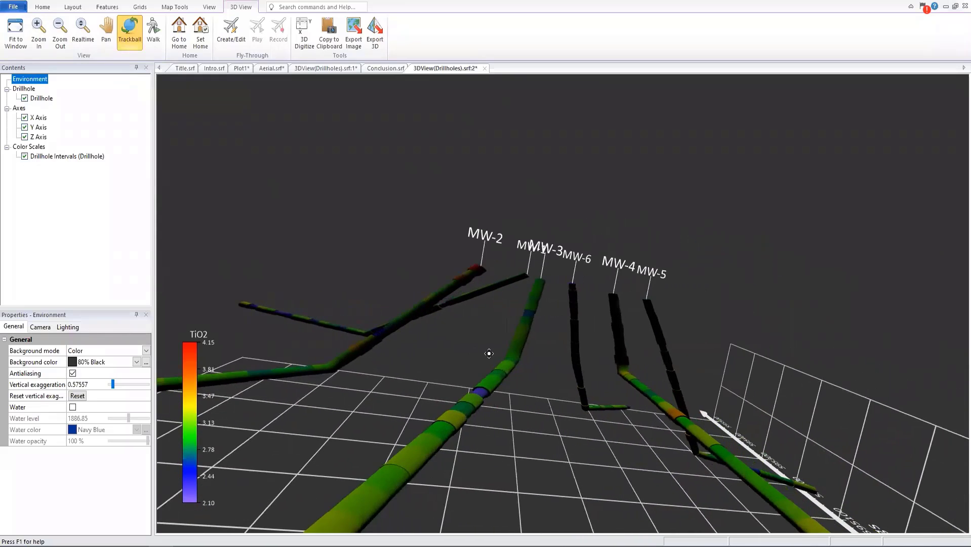
pyautogui.moveTo(579, 341); pyautogui.dragTo(516, 347)
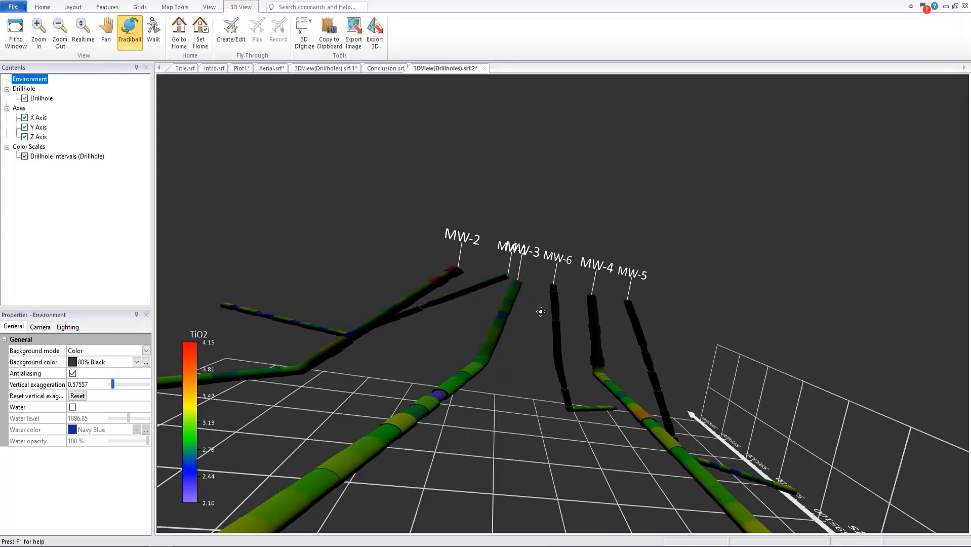
pyautogui.scroll(3, 535, 332)
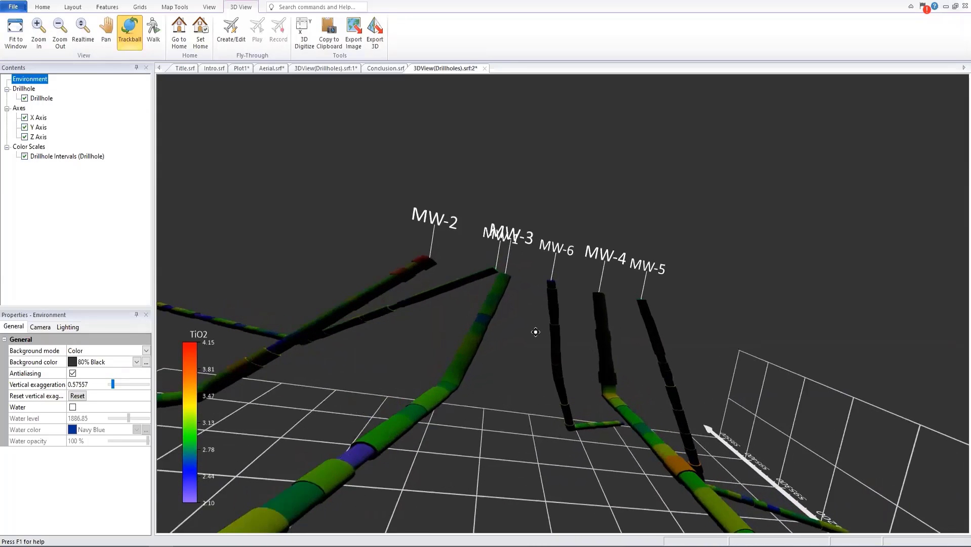
pyautogui.scroll(3, 536, 332)
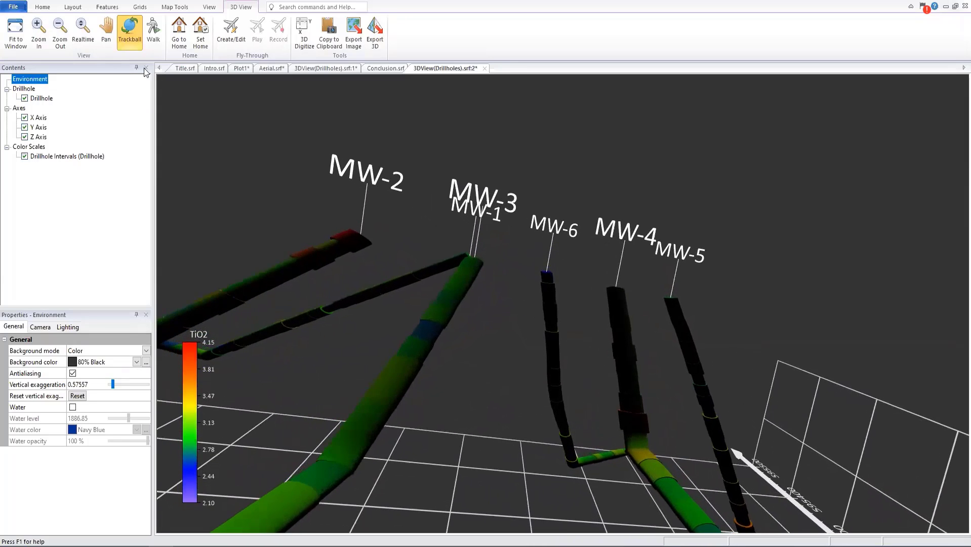
pyautogui.moveTo(548, 275); pyautogui.dragTo(521, 348)
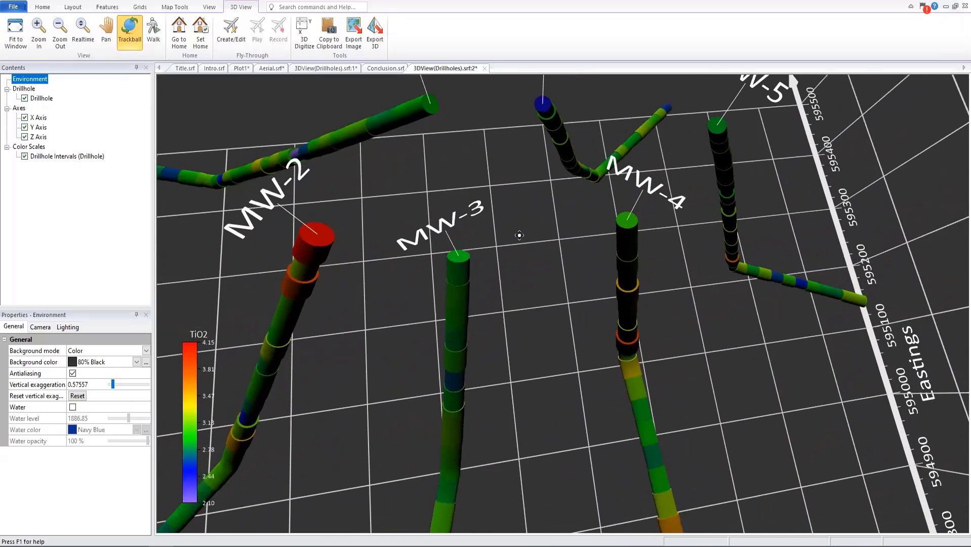
pyautogui.moveTo(520, 275); pyautogui.dragTo(519, 365)
pyautogui.scroll(2, 542, 262)
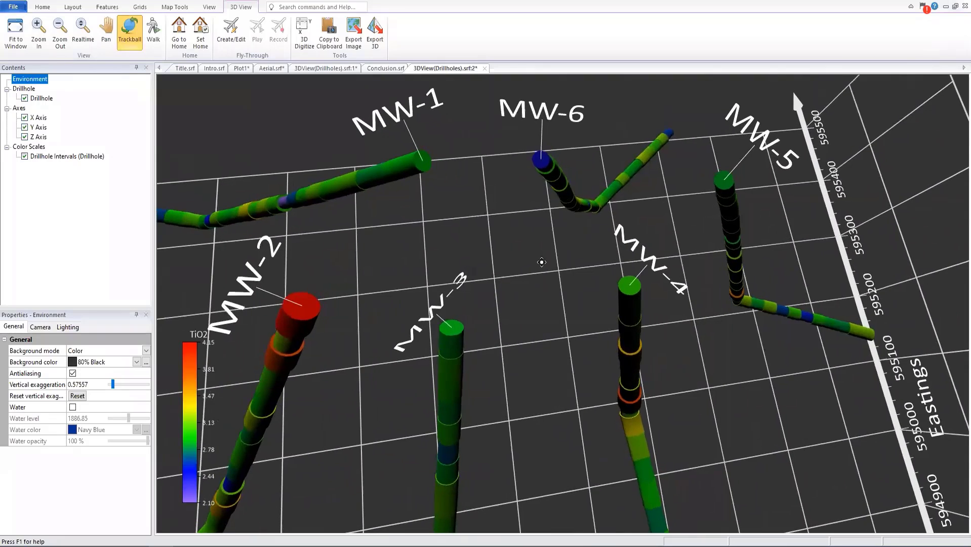
pyautogui.moveTo(516, 251); pyautogui.dragTo(595, 334)
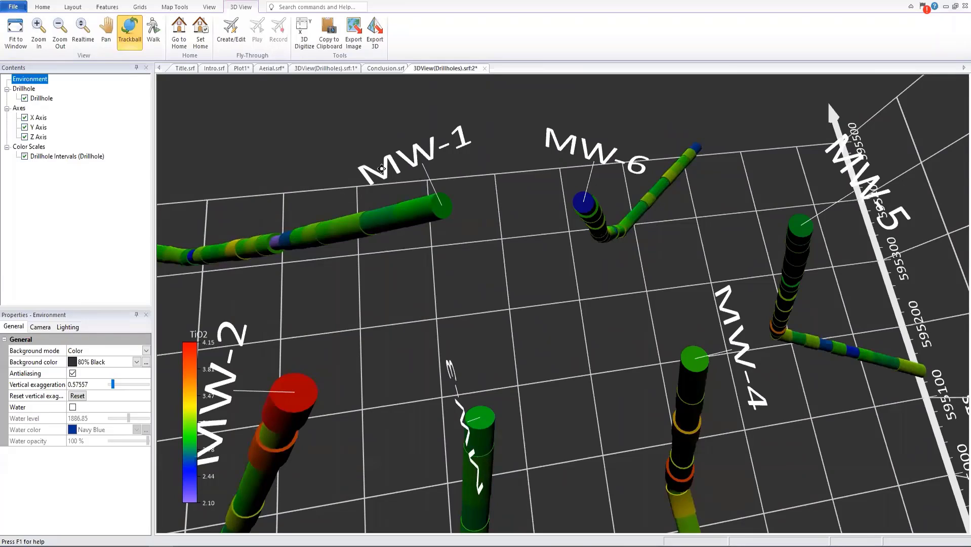
# Step: Turn off the labels of the Drillhole layer in the 3D view
pyautogui.click(42, 99)
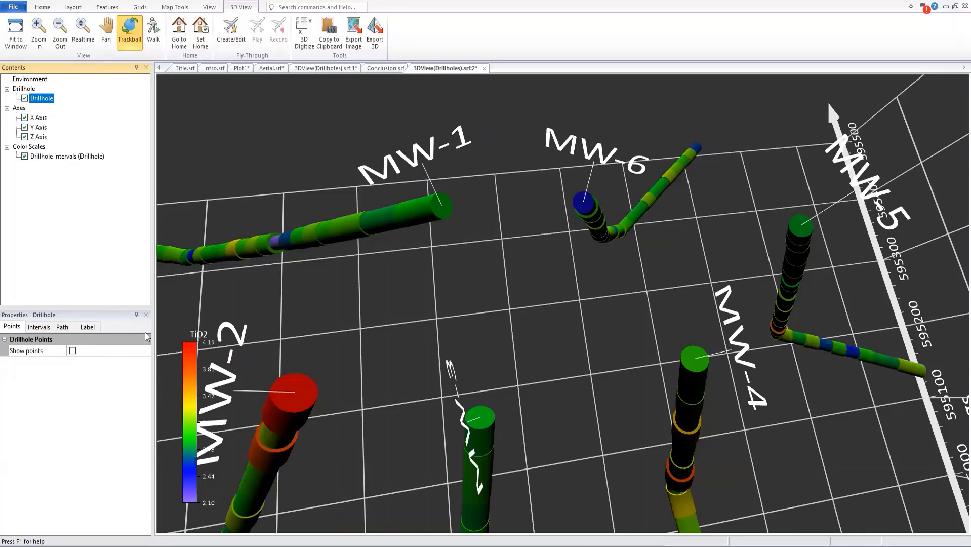
pyautogui.click(87, 328)
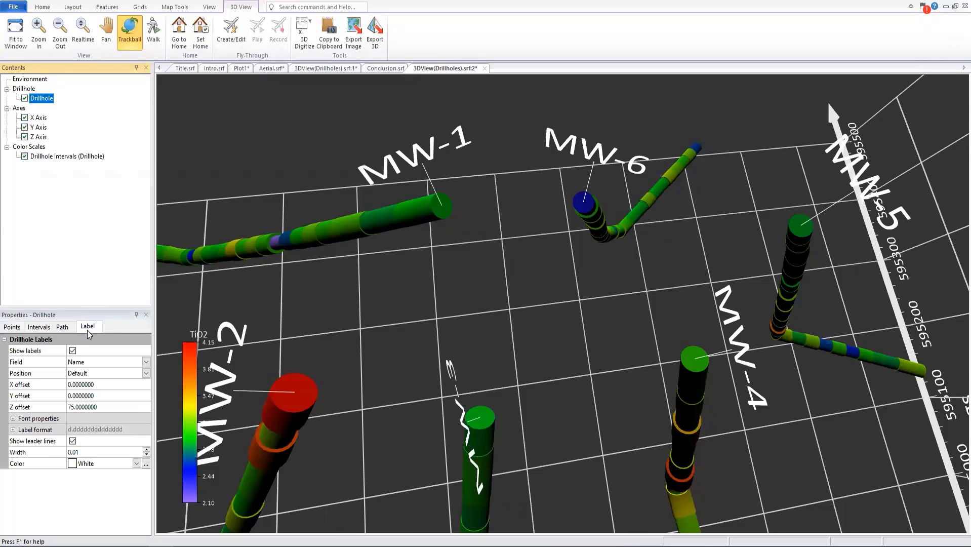
pyautogui.click(72, 352)
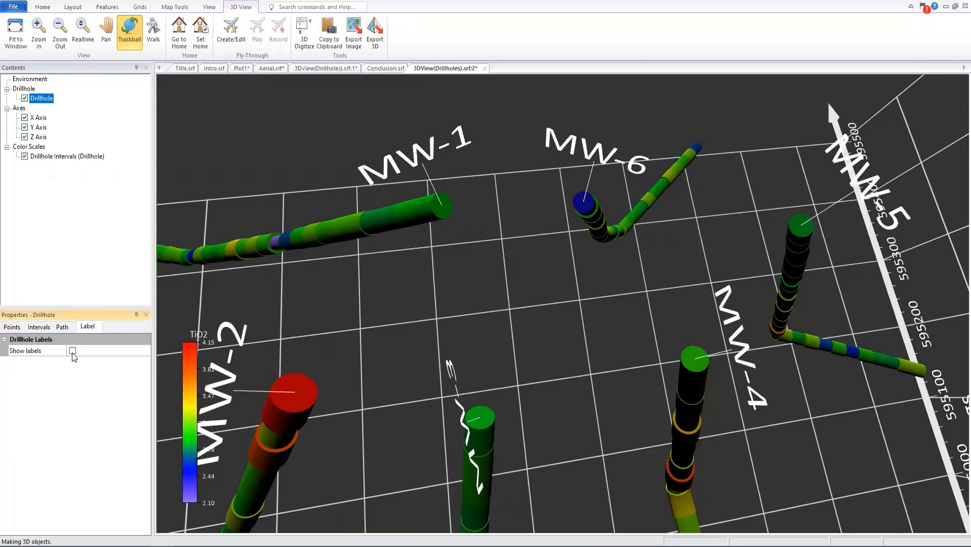
pyautogui.moveTo(654, 302); pyautogui.dragTo(608, 305)
pyautogui.scroll(5, 608, 305)
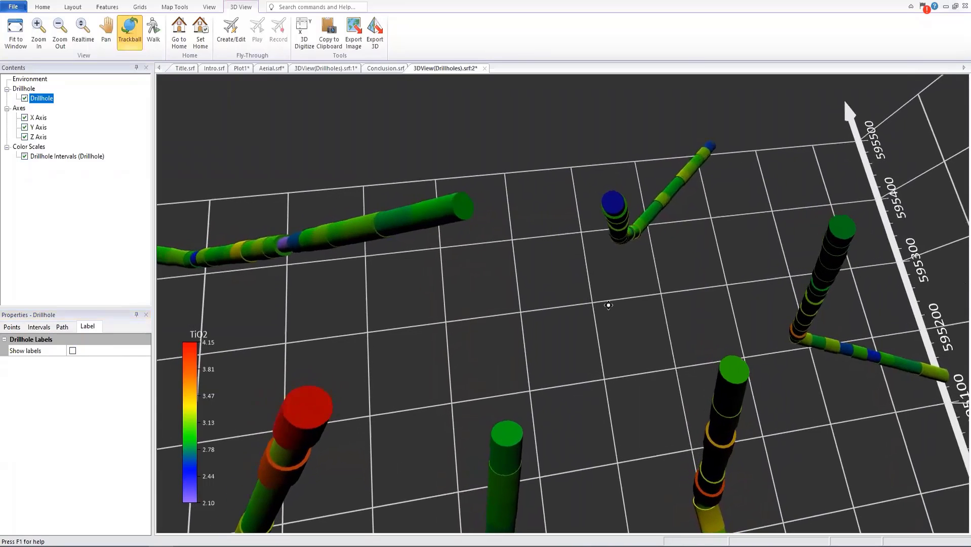
pyautogui.scroll(1, 617, 301)
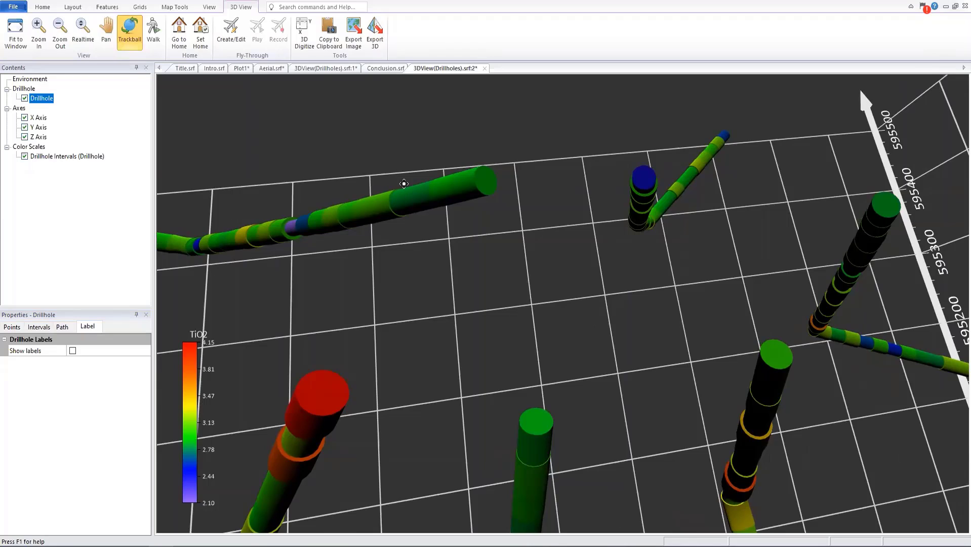
# Step: Start 3D Digitize, record the top of drillhole MW-2, and move the coordinates window aside to inspect the recorded point
pyautogui.click(309, 43)
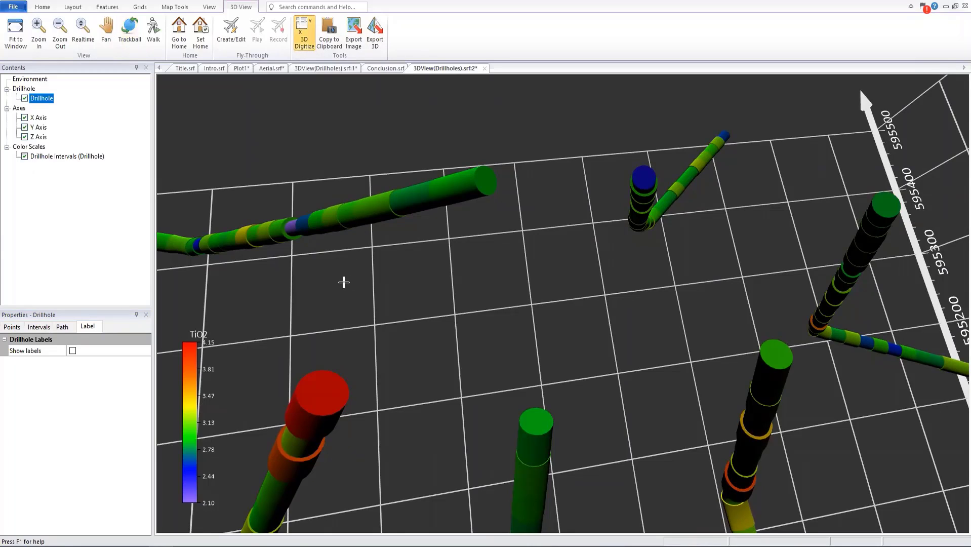
pyautogui.click(323, 395)
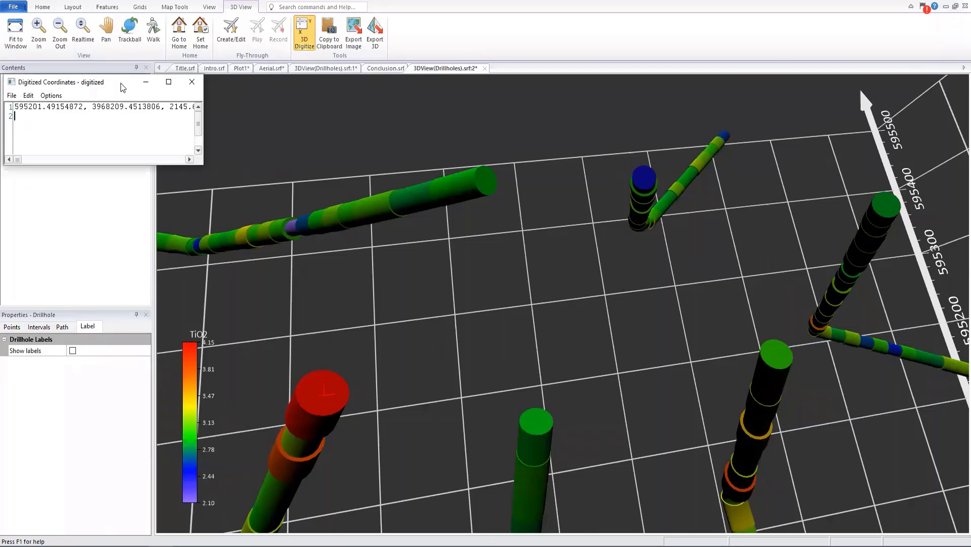
pyautogui.moveTo(120, 83); pyautogui.dragTo(856, 58)
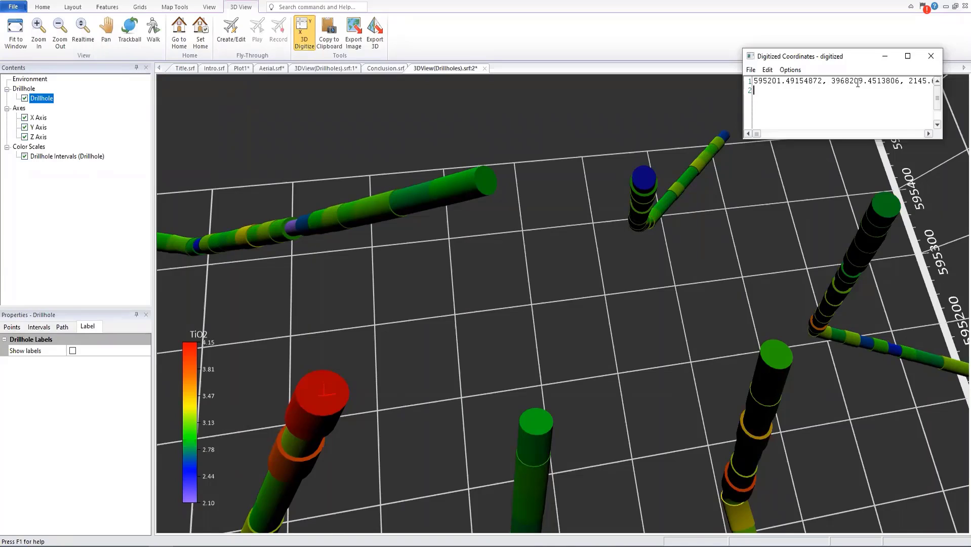
pyautogui.moveTo(914, 81); pyautogui.dragTo(715, 81)
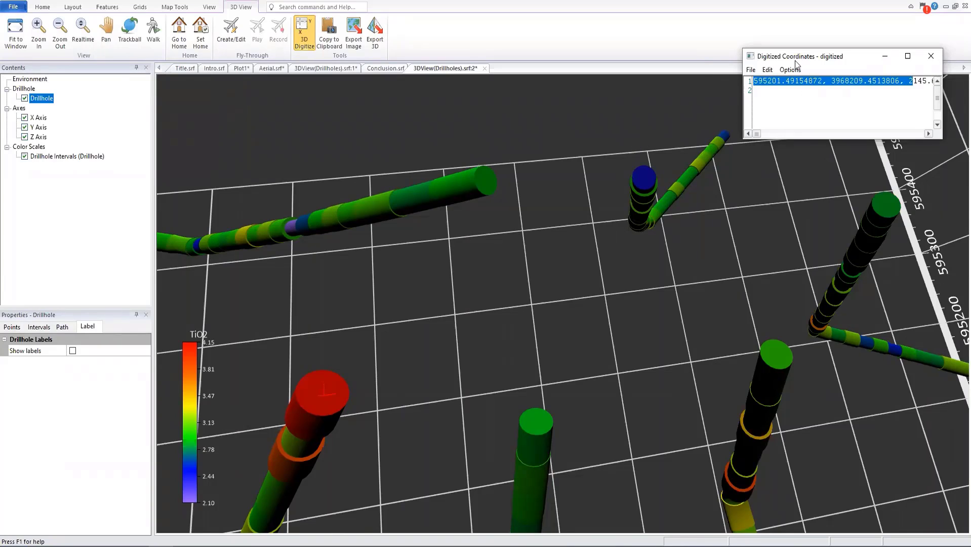
# Step: Digitize the tops of the remaining five drillholes: MW-1, MW-3, MW-6, MW-4 and MW-5
pyautogui.click(486, 180)
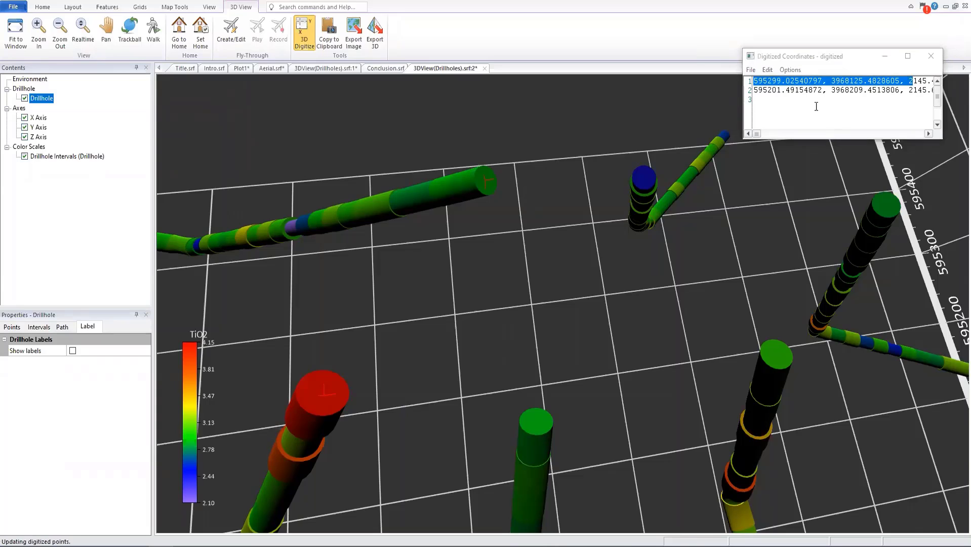
pyautogui.click(539, 420)
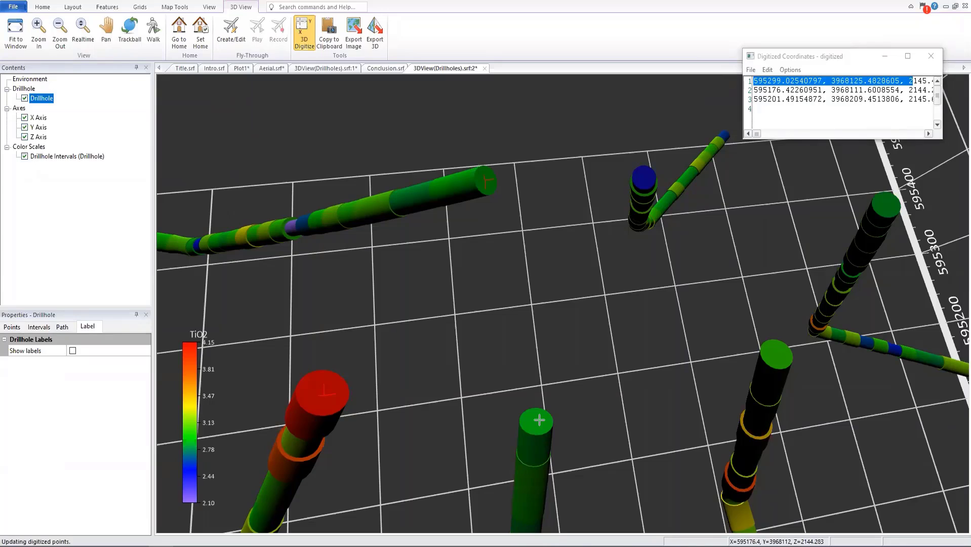
pyautogui.click(641, 176)
pyautogui.click(773, 354)
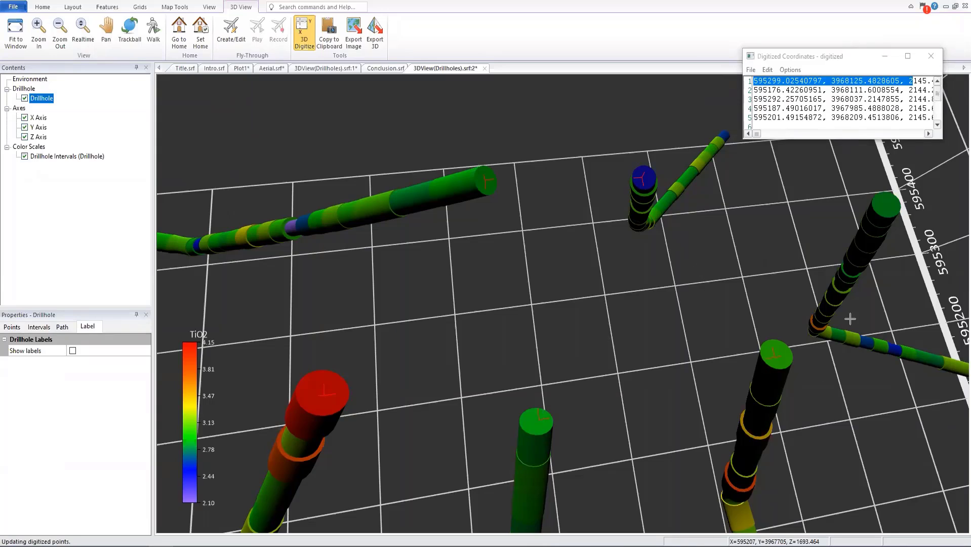
pyautogui.click(885, 206)
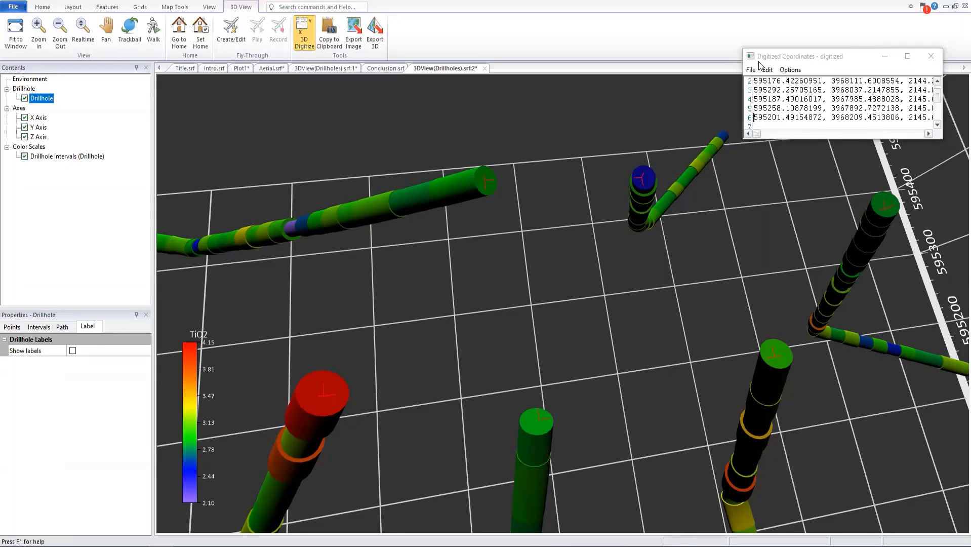
# Step: Save the digitized coordinates as drillhole tops in Data Files (*.dat) format in the January Webinar folder
pyautogui.moveTo(787, 60); pyautogui.dragTo(746, 64)
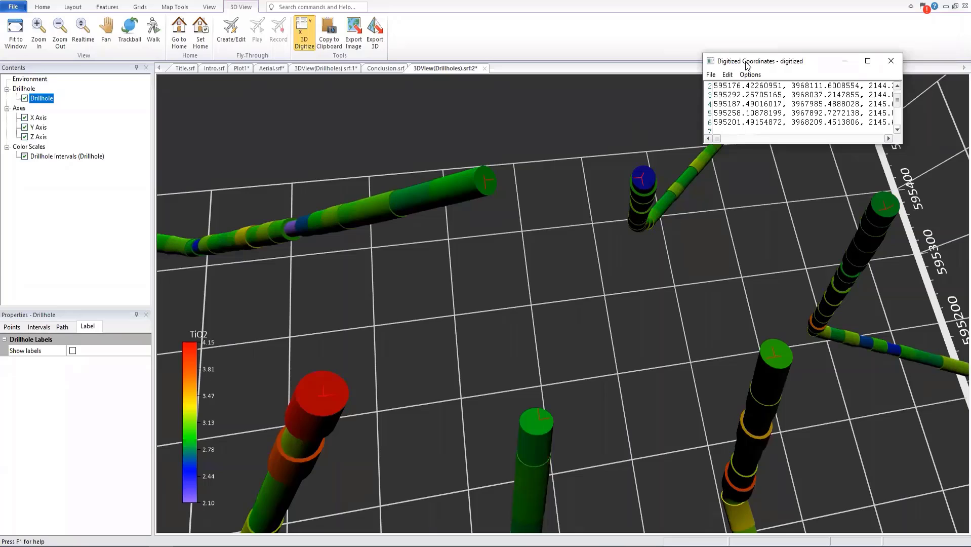
pyautogui.click(710, 75)
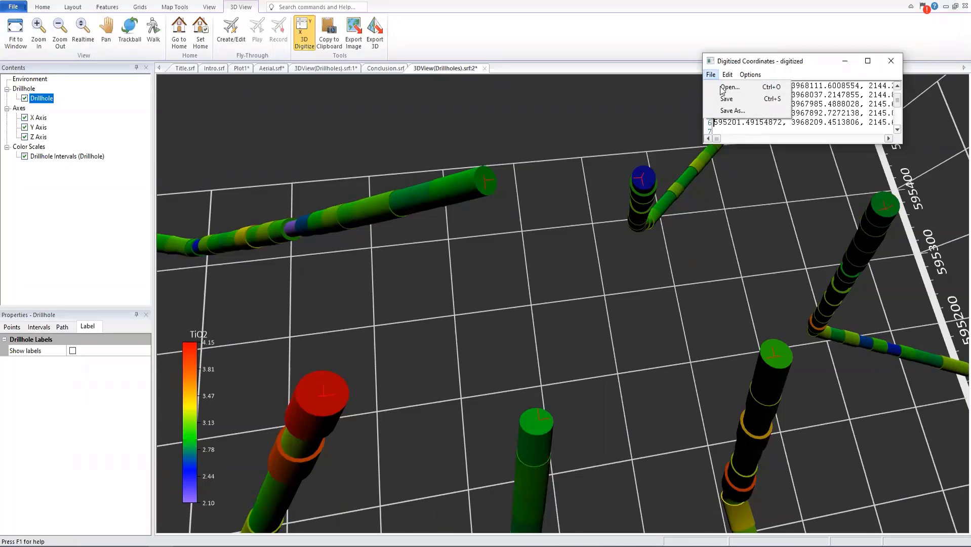
pyautogui.click(752, 111)
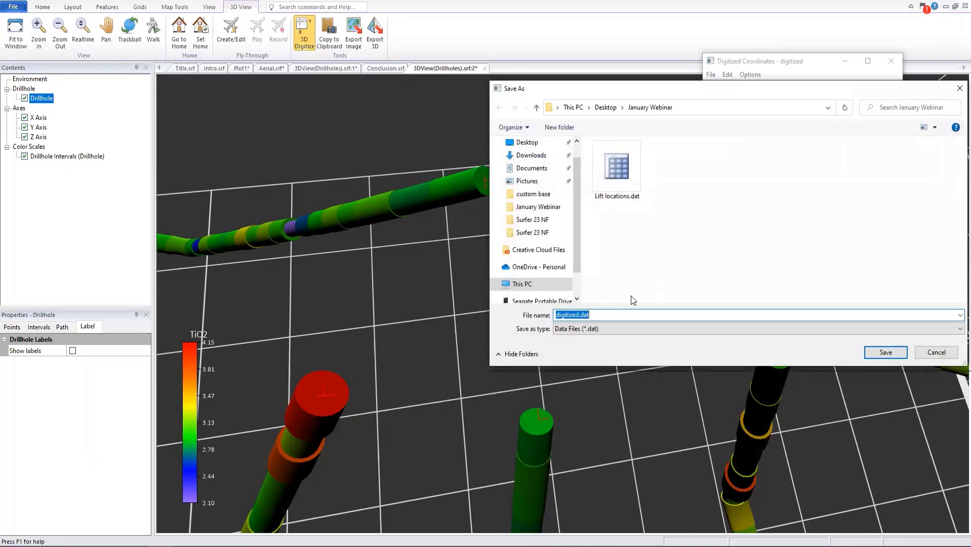
pyautogui.click(616, 329)
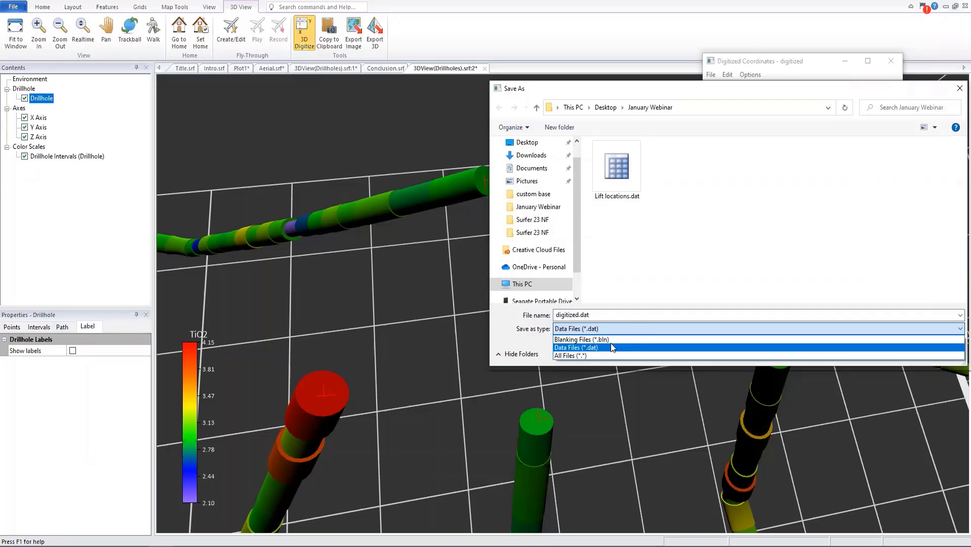
pyautogui.click(612, 348)
pyautogui.doubleClick(614, 314)
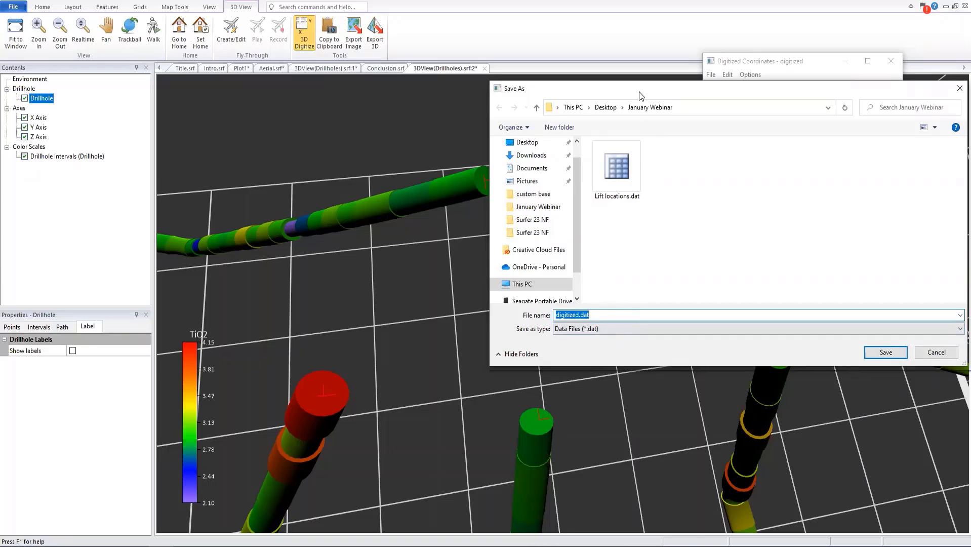
pyautogui.moveTo(635, 92); pyautogui.dragTo(603, 92)
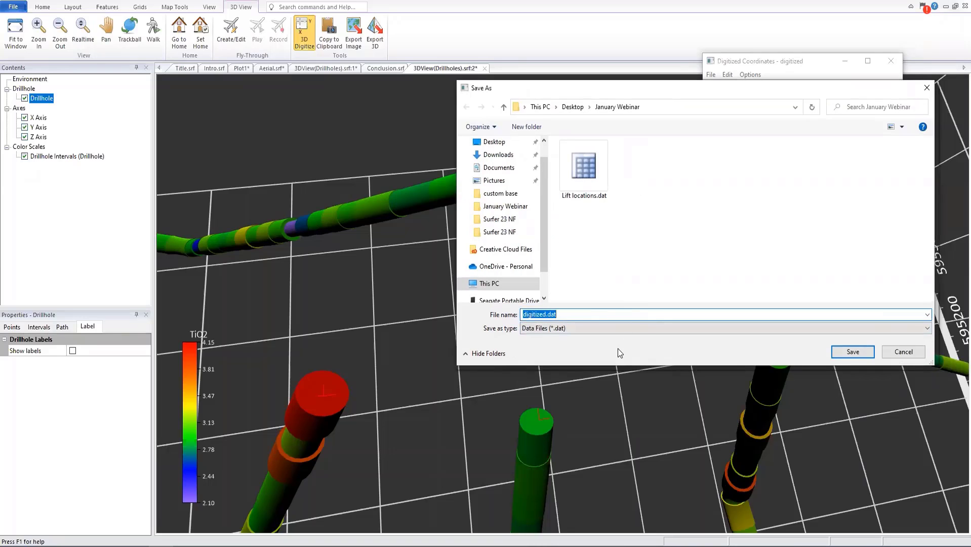
pyautogui.write('drillhole tops')
pyautogui.click(848, 349)
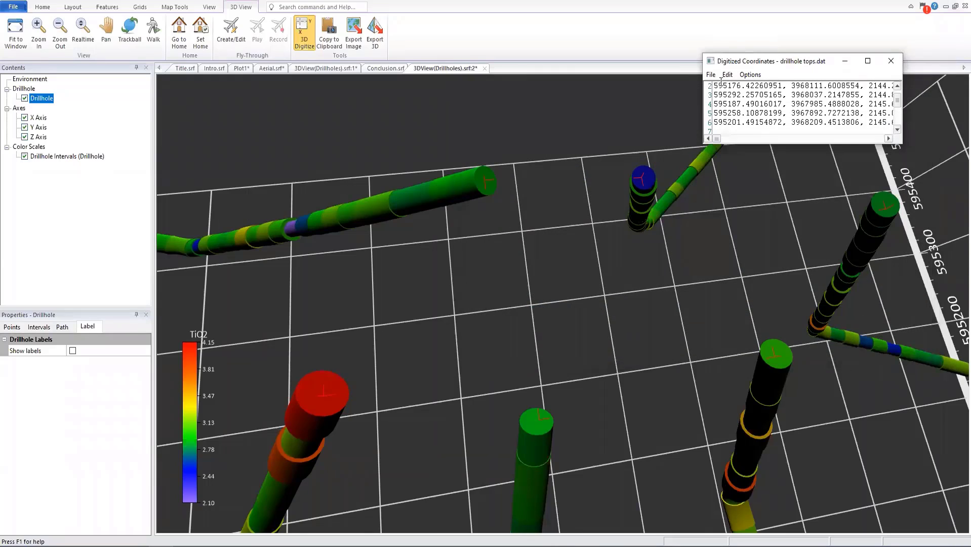
# Step: Close the Digitized Coordinates window and the 3D view, and return to the 3DView(Drillholes) plan map
pyautogui.click(890, 67)
pyautogui.click(485, 69)
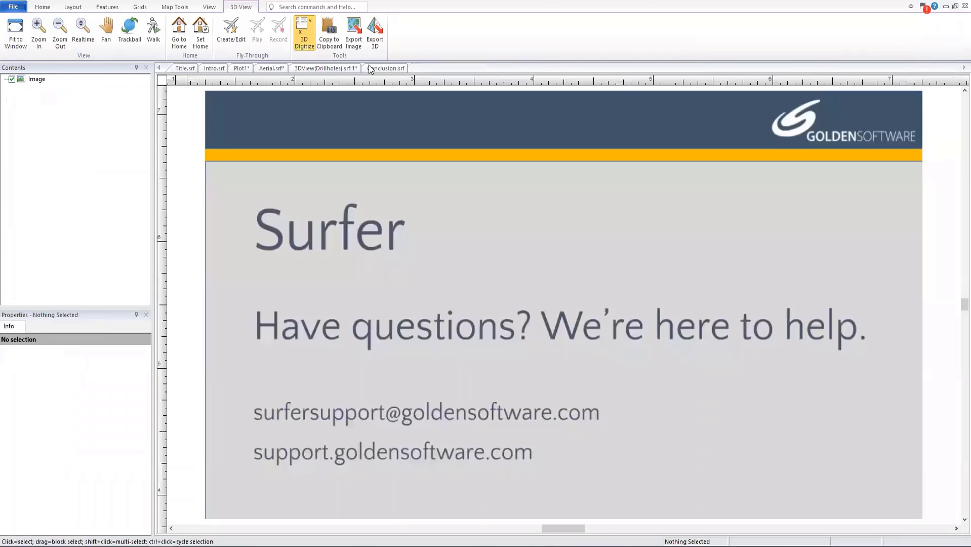
pyautogui.click(325, 68)
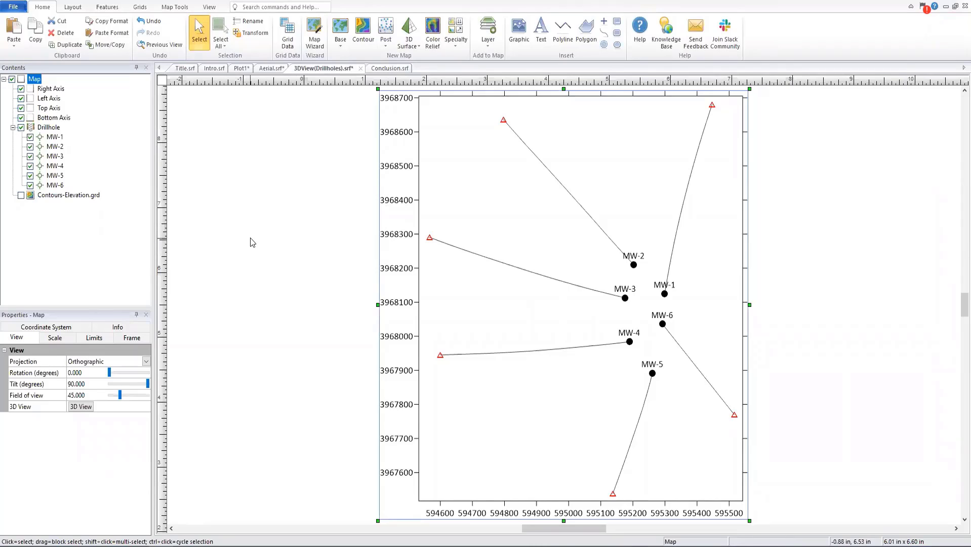
# Step: Start Grid Data and load drillhole tops.dat as the dataset
pyautogui.click(145, 9)
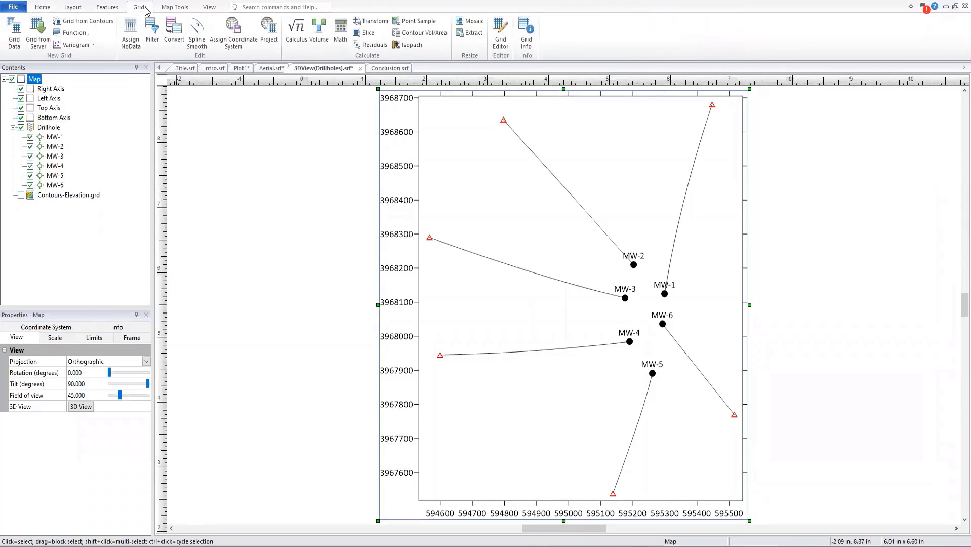
pyautogui.click(7, 43)
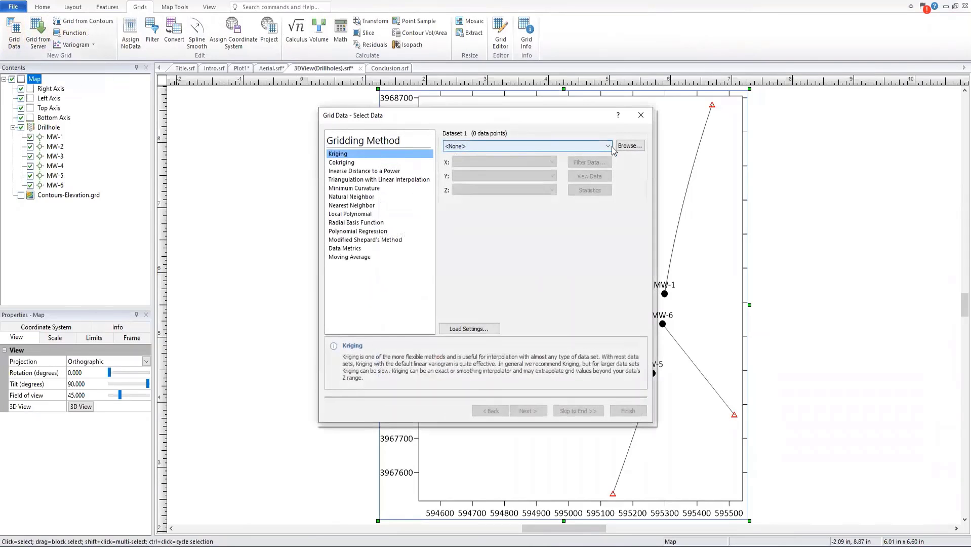
pyautogui.click(629, 148)
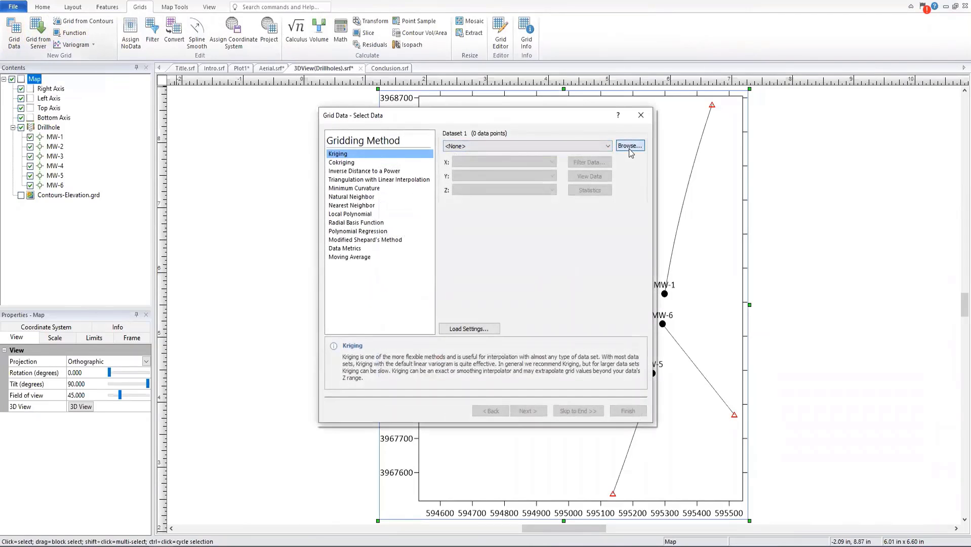
pyautogui.click(433, 224)
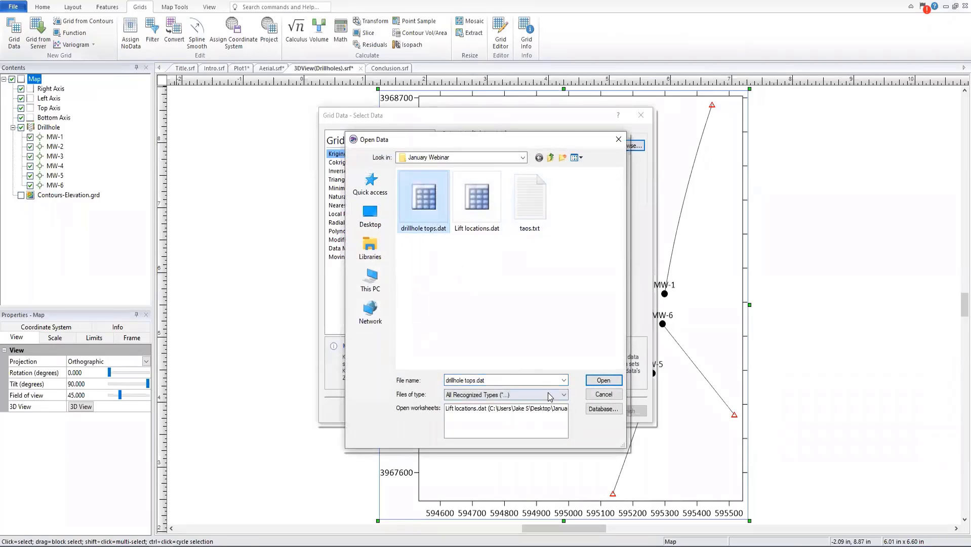
pyautogui.click(598, 382)
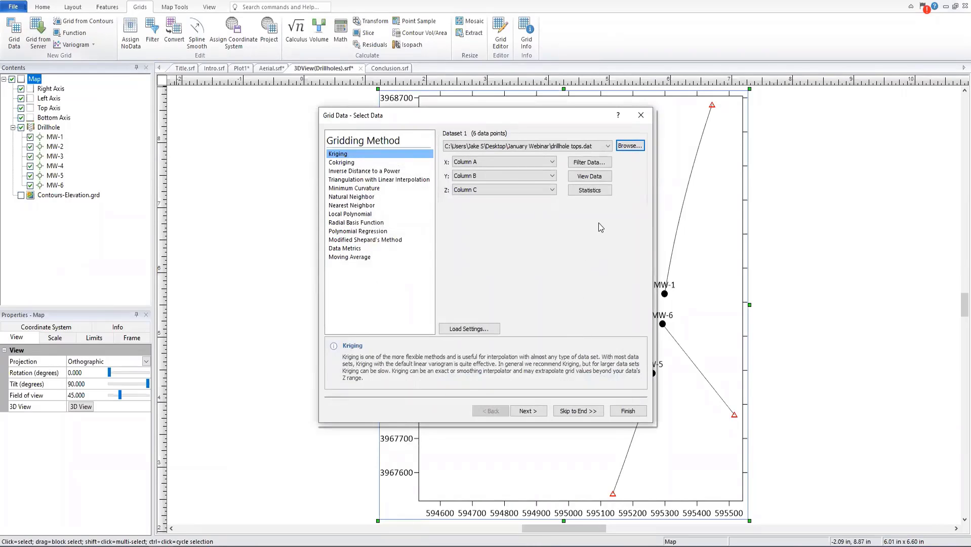
# Step: Review the X, Y and Z columns of the drillhole tops data before gridding
pyautogui.click(590, 178)
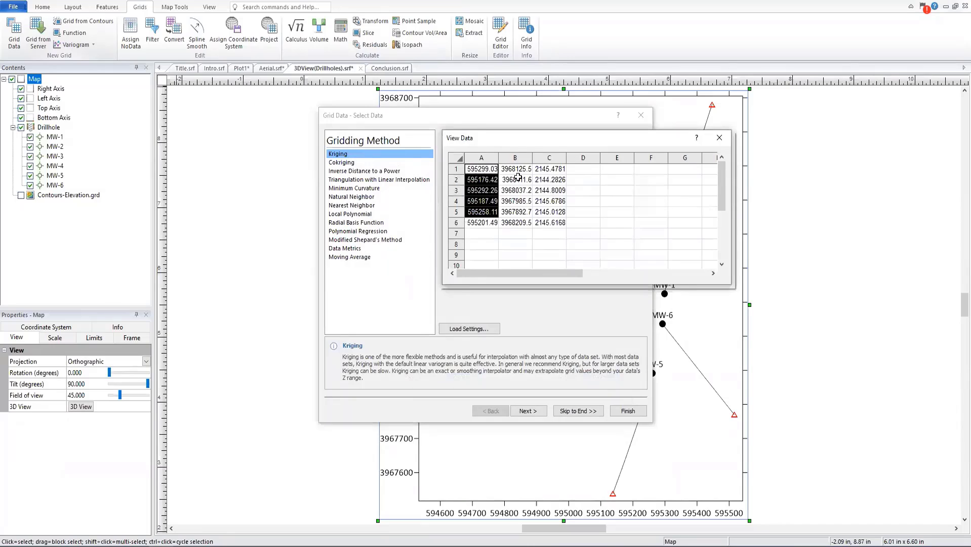
pyautogui.moveTo(518, 170); pyautogui.dragTo(519, 213)
pyautogui.moveTo(550, 171); pyautogui.dragTo(551, 224)
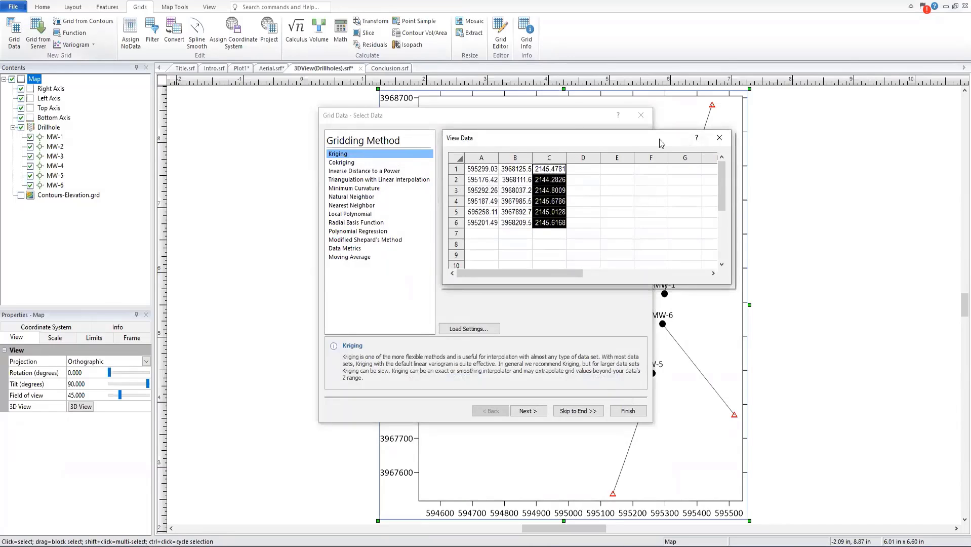
pyautogui.moveTo(623, 139); pyautogui.dragTo(778, 115)
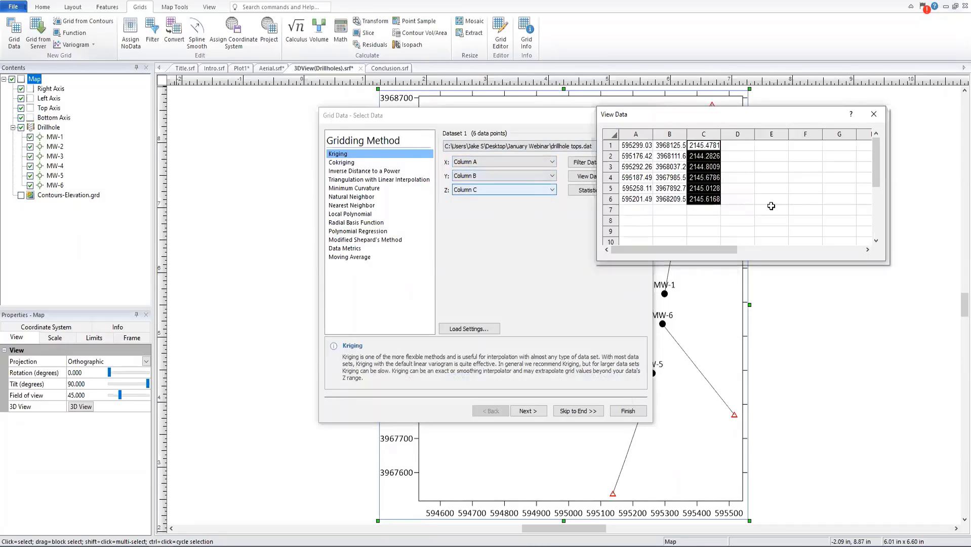
pyautogui.click(876, 119)
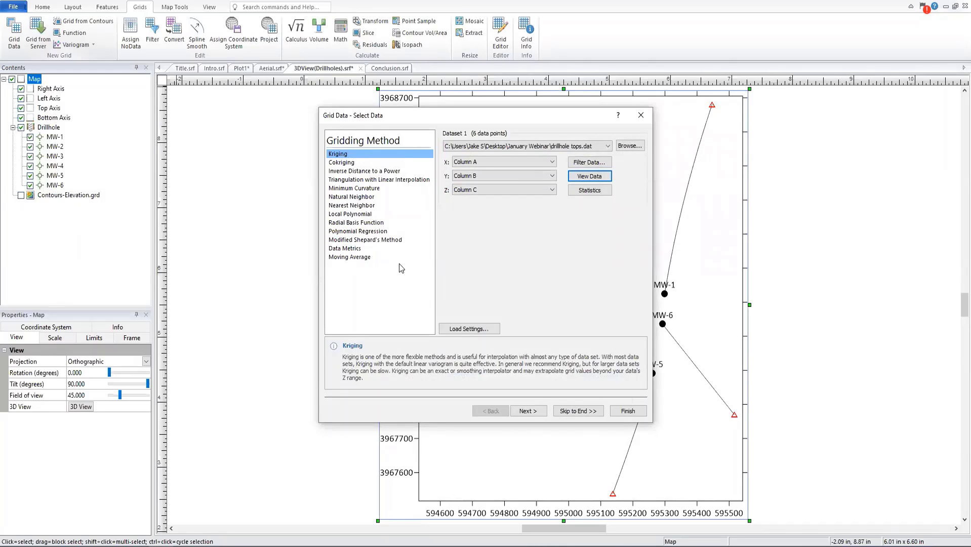
# Step: Set the Kriging output grid to drillhole tops.tif in the TIFF Image as Grid format
pyautogui.click(579, 411)
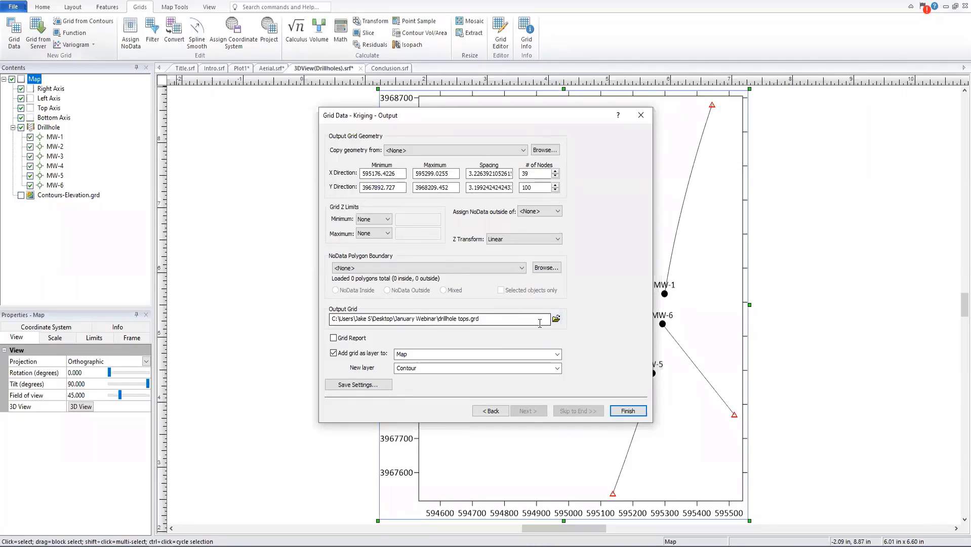
pyautogui.click(556, 323)
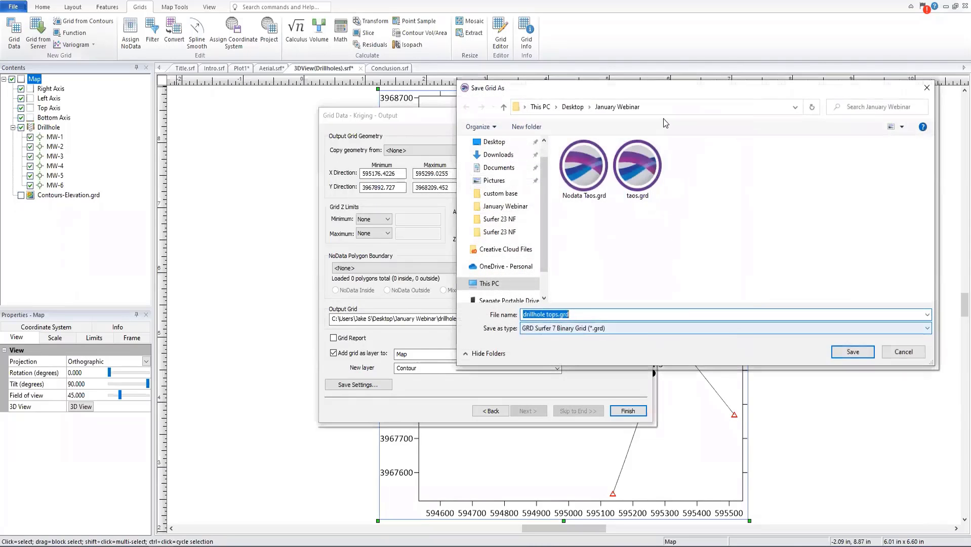
pyautogui.moveTo(667, 96); pyautogui.dragTo(547, 81)
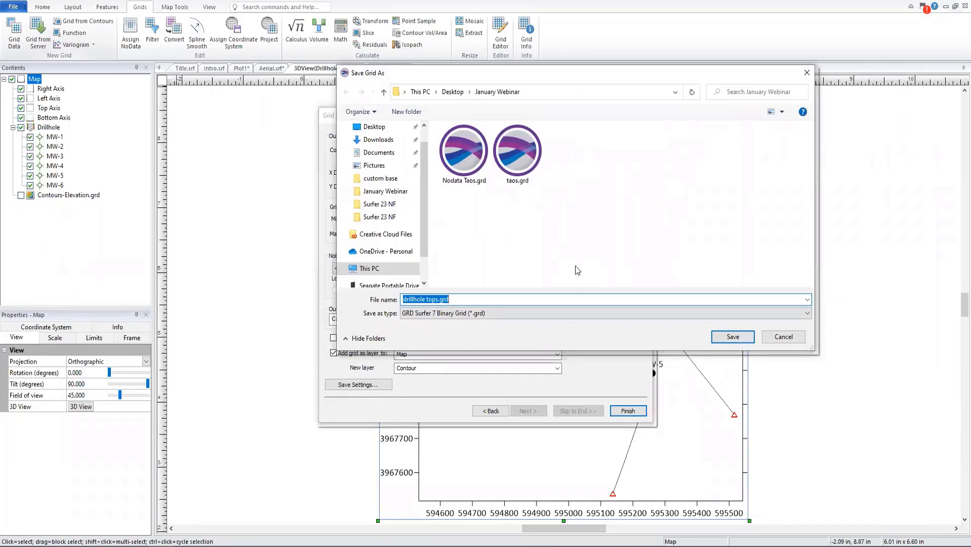
pyautogui.click(557, 314)
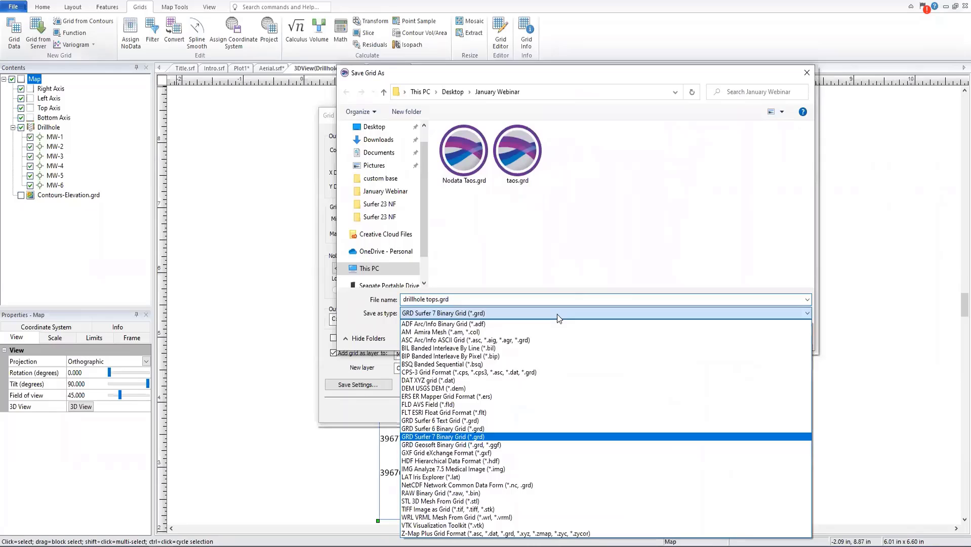
pyautogui.click(515, 509)
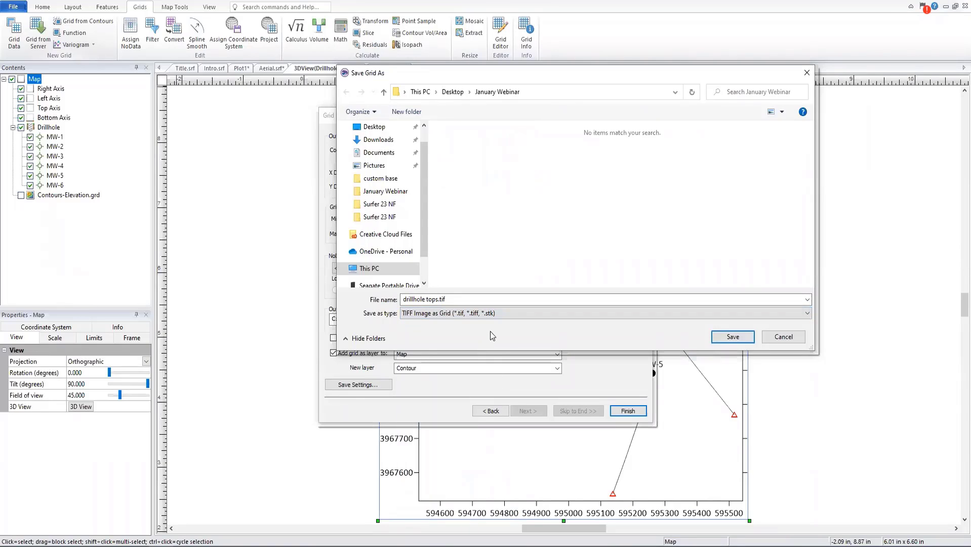
pyautogui.click(732, 337)
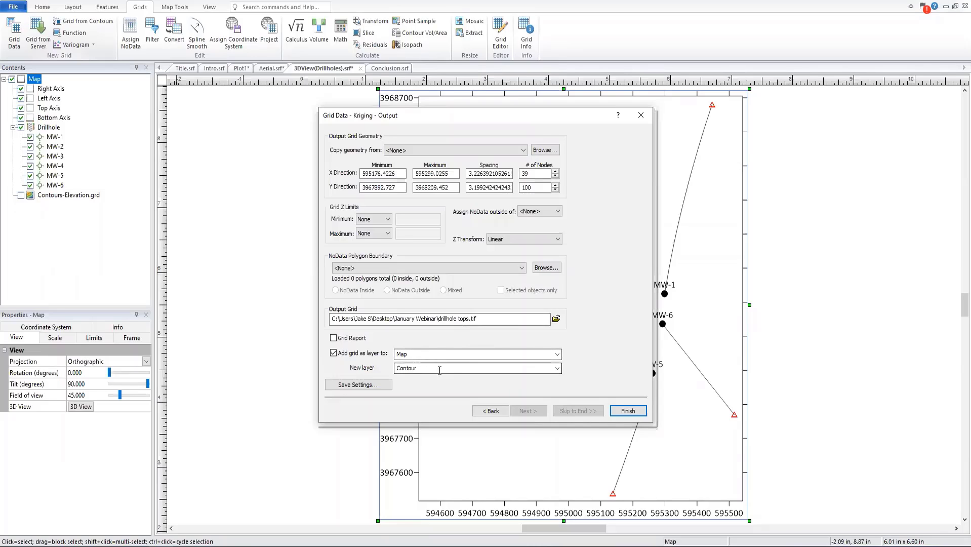
# Step: Create the grid as a contour layer on the existing map, exporting the TIFF with no compression in strips of 64 scanlines
pyautogui.click(627, 411)
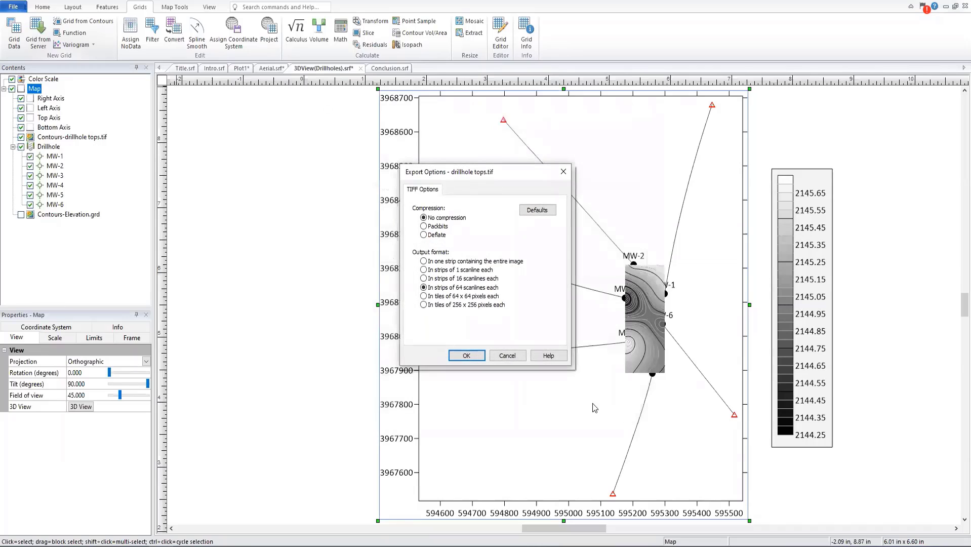
pyautogui.click(466, 356)
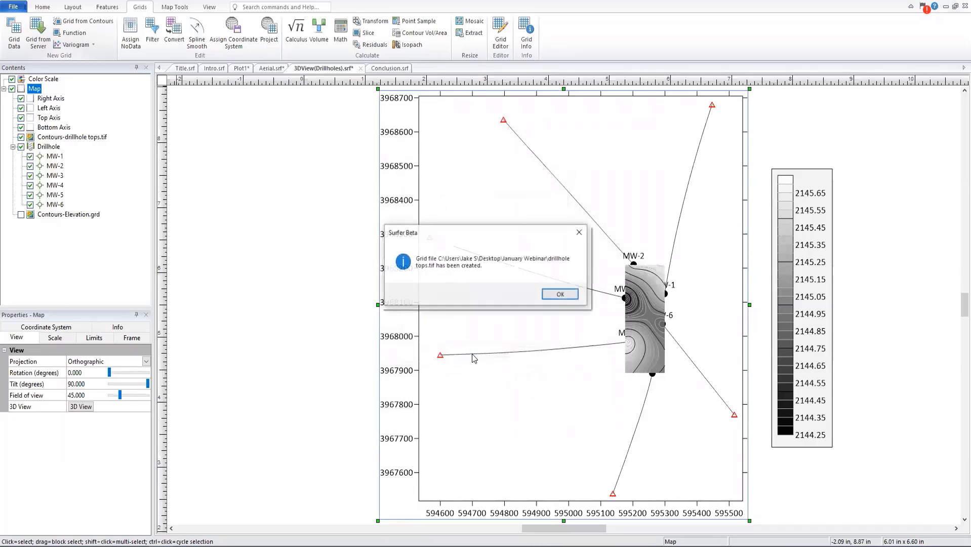
pyautogui.click(557, 294)
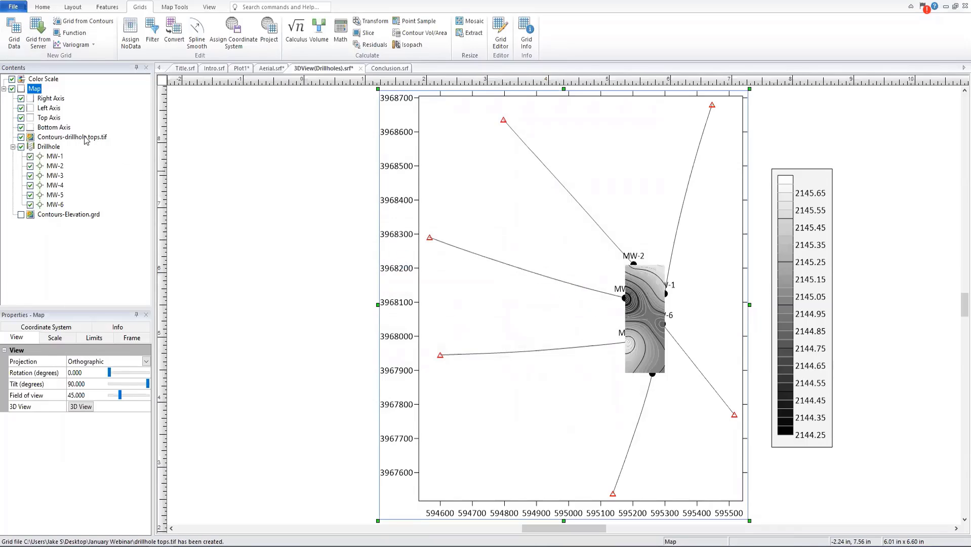
# Step: Move the drillhole tops contour layer beneath the Drillhole layer and set its fill colors to Construction
pyautogui.click(87, 138)
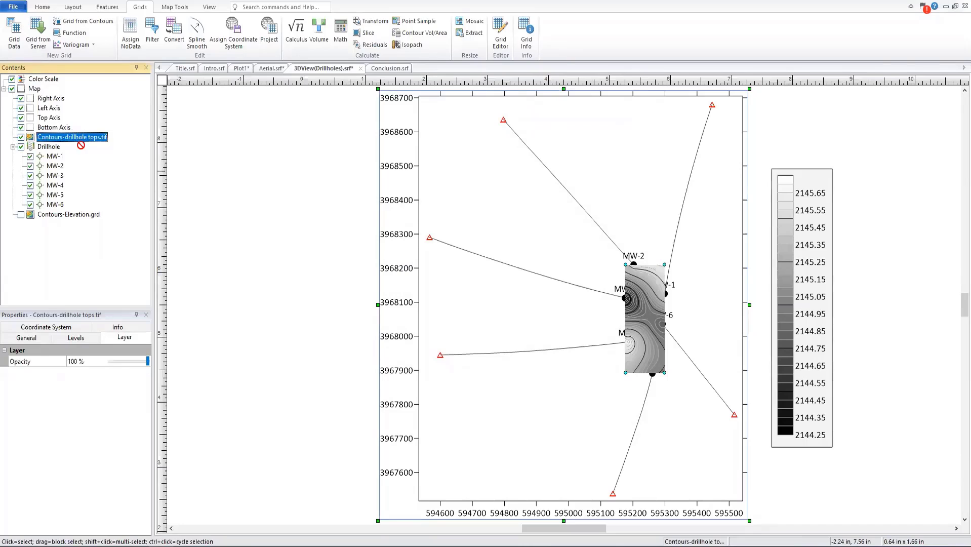
pyautogui.moveTo(49, 207); pyautogui.dragTo(53, 212)
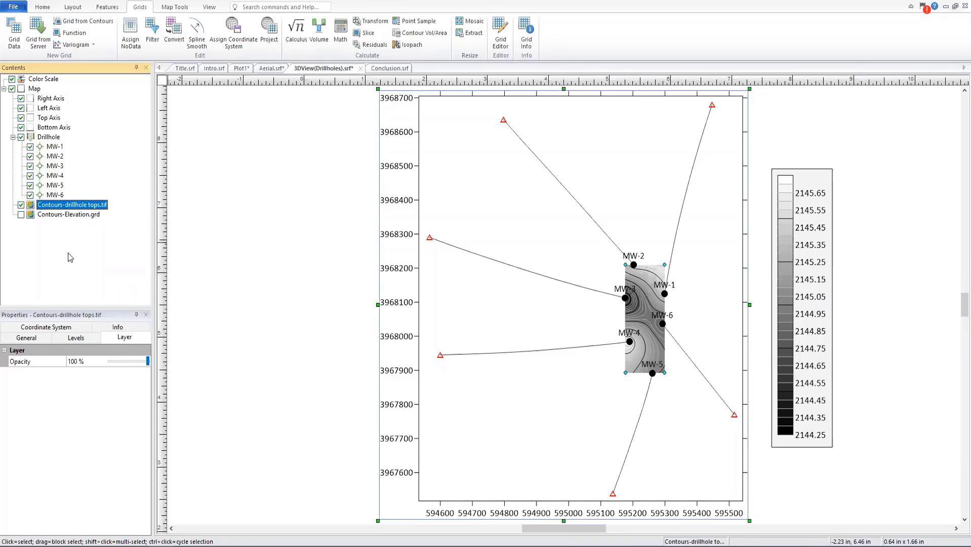
pyautogui.click(79, 339)
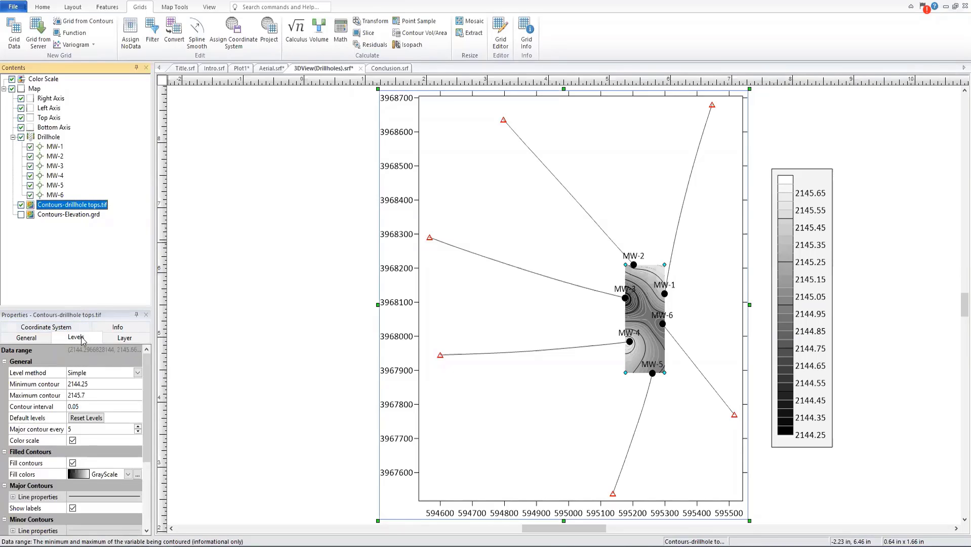
pyautogui.click(127, 479)
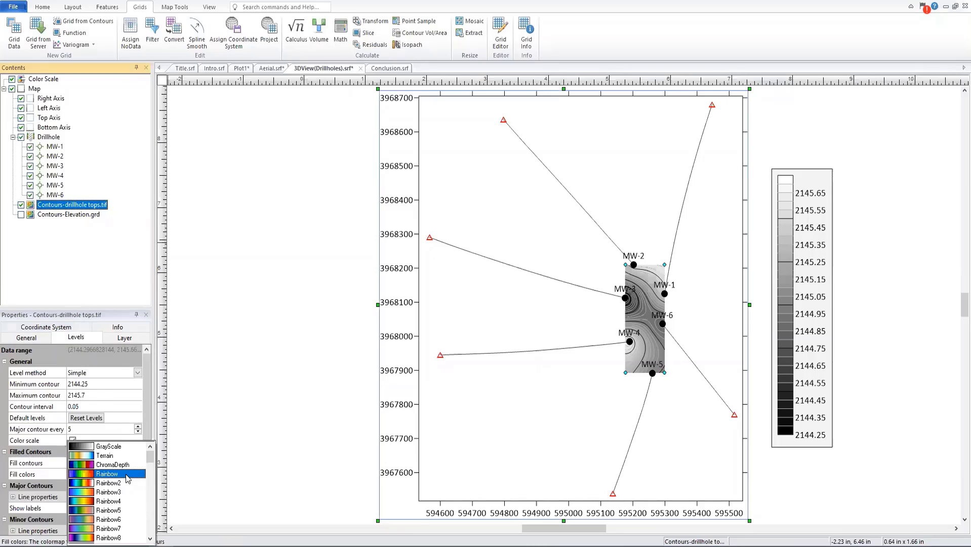
pyautogui.scroll(-4, 122, 475)
pyautogui.scroll(-3, 121, 475)
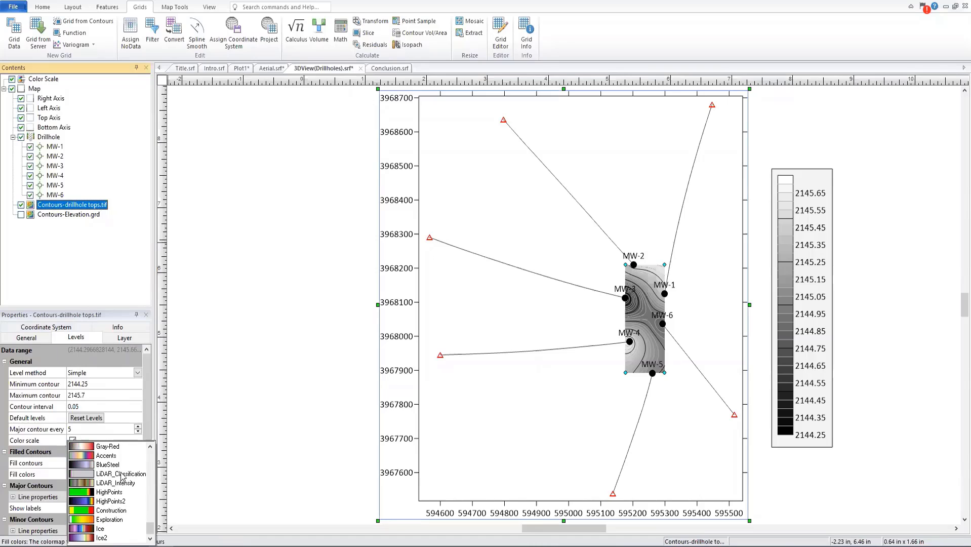
pyautogui.click(119, 511)
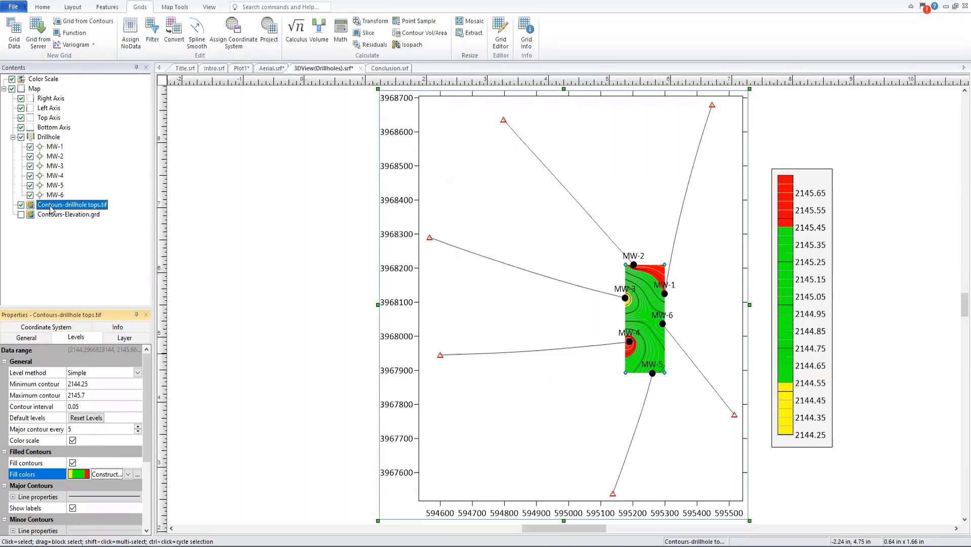
# Step: Hide the drillhole tops contour layer and select the whole map
pyautogui.click(21, 205)
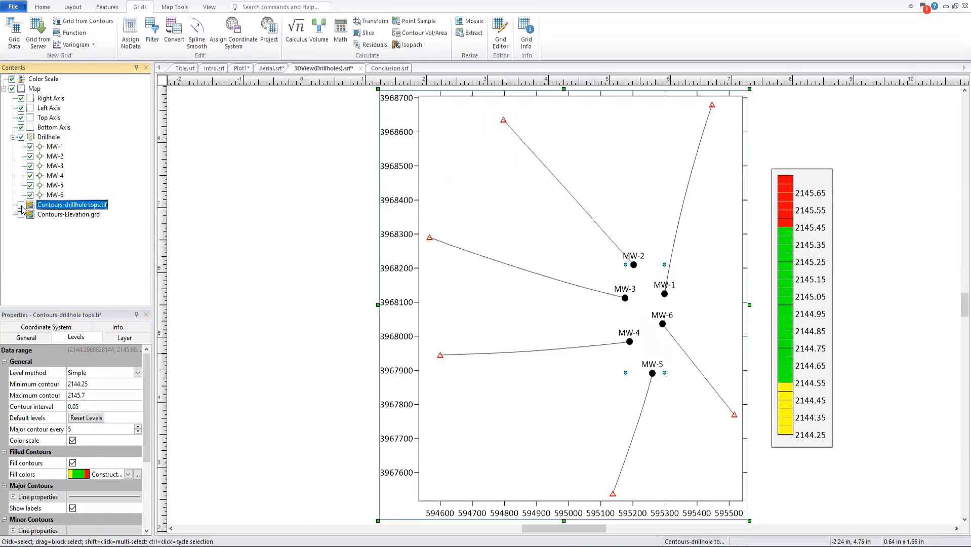
pyautogui.click(34, 89)
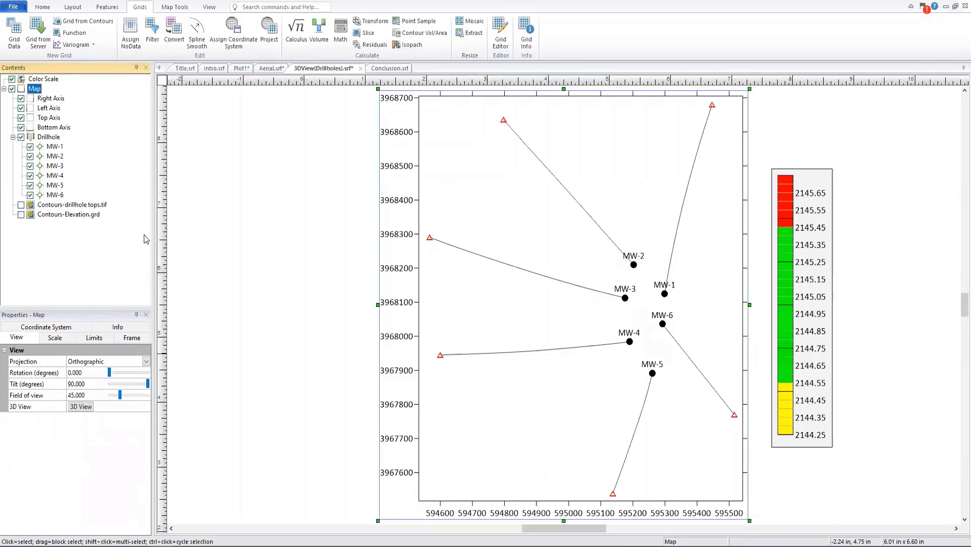
# Step: Open the drillhole map in a 3D view and show the name labels on the drillholes
pyautogui.click(85, 407)
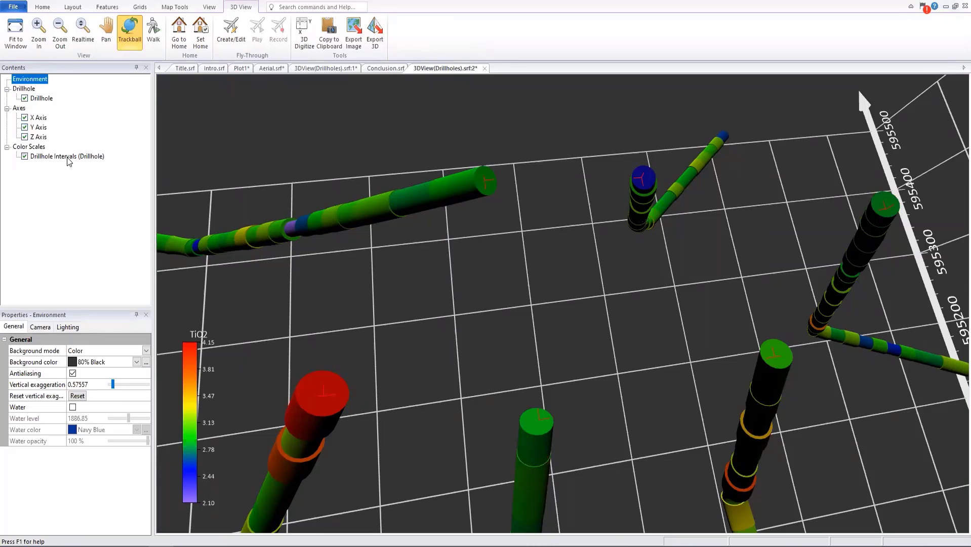
pyautogui.click(37, 100)
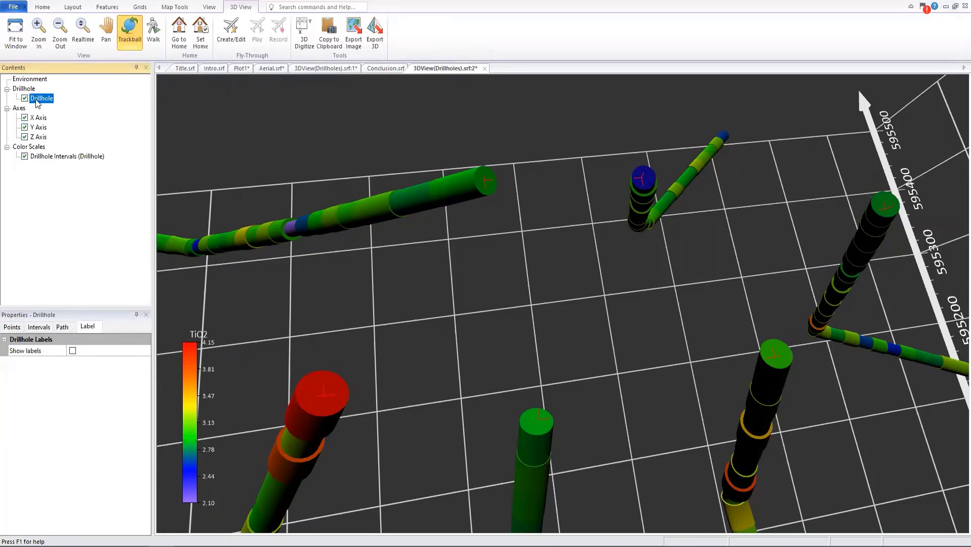
pyautogui.click(73, 351)
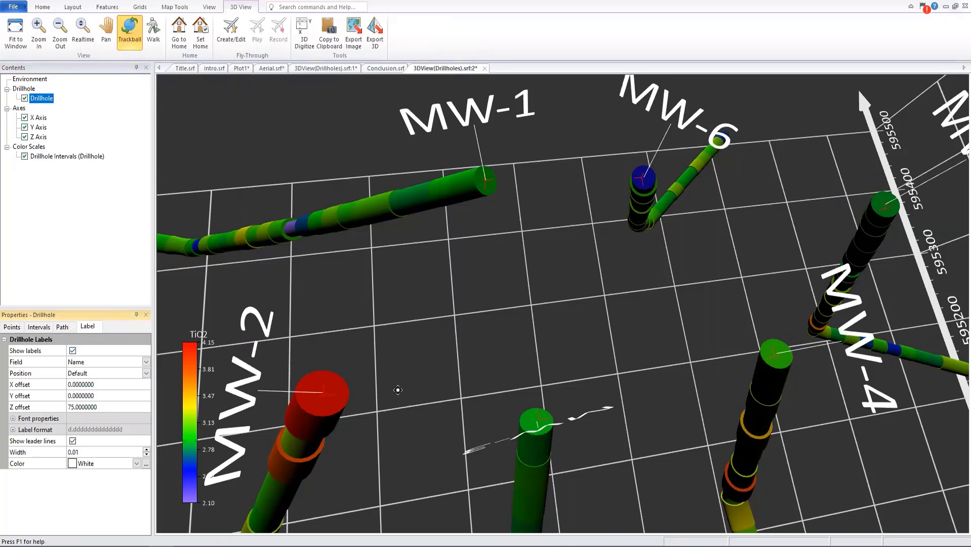
# Step: Set the drillhole intervals' minimum size to 0 and maximum size to about 19.74 so their thickness varies with TiO2
pyautogui.moveTo(399, 388); pyautogui.dragTo(402, 328)
pyautogui.moveTo(401, 322)
pyautogui.mouseDown()
pyautogui.moveTo(408, 334)
pyautogui.moveTo(401, 320)
pyautogui.mouseUp()
pyautogui.moveTo(416, 366); pyautogui.dragTo(570, 370)
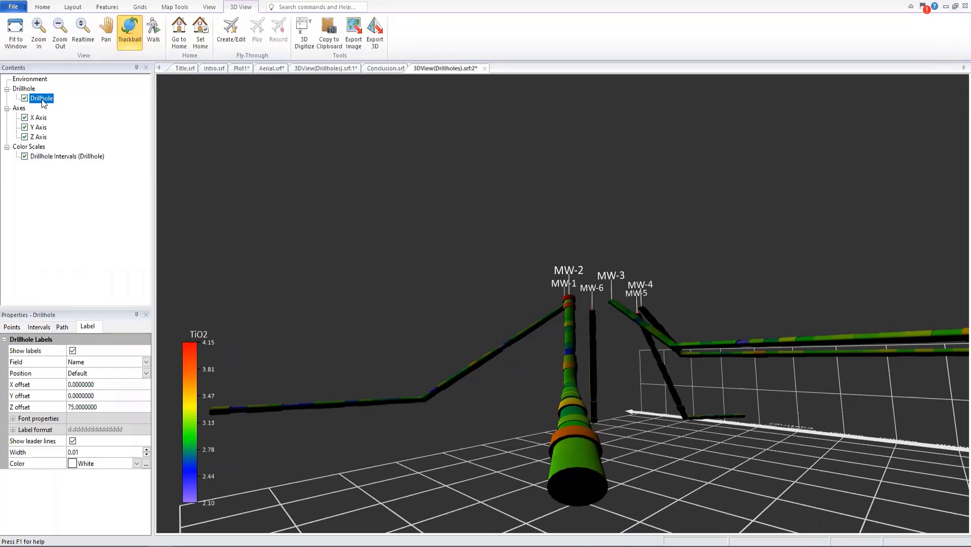
pyautogui.click(48, 331)
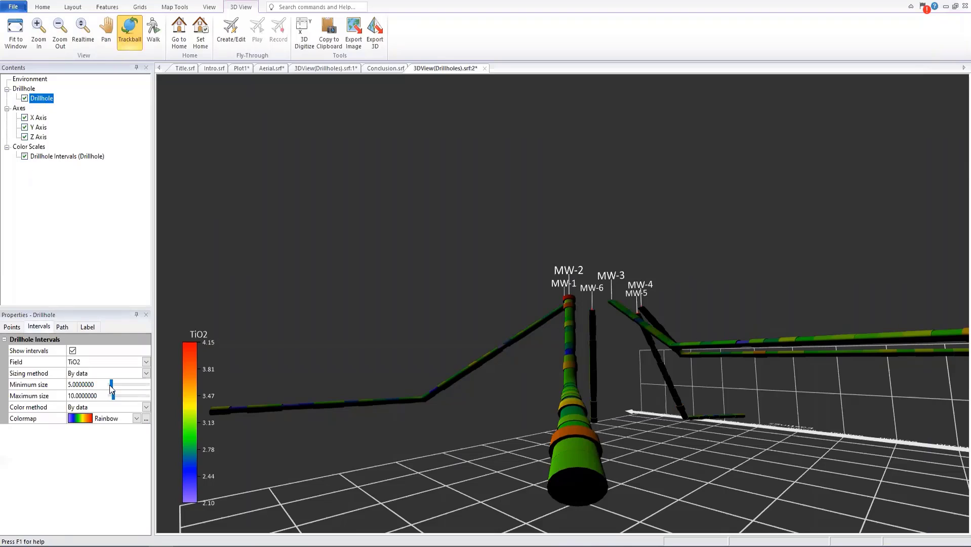
pyautogui.moveTo(112, 386)
pyautogui.mouseDown()
pyautogui.moveTo(102, 386)
pyautogui.moveTo(117, 396)
pyautogui.mouseUp()
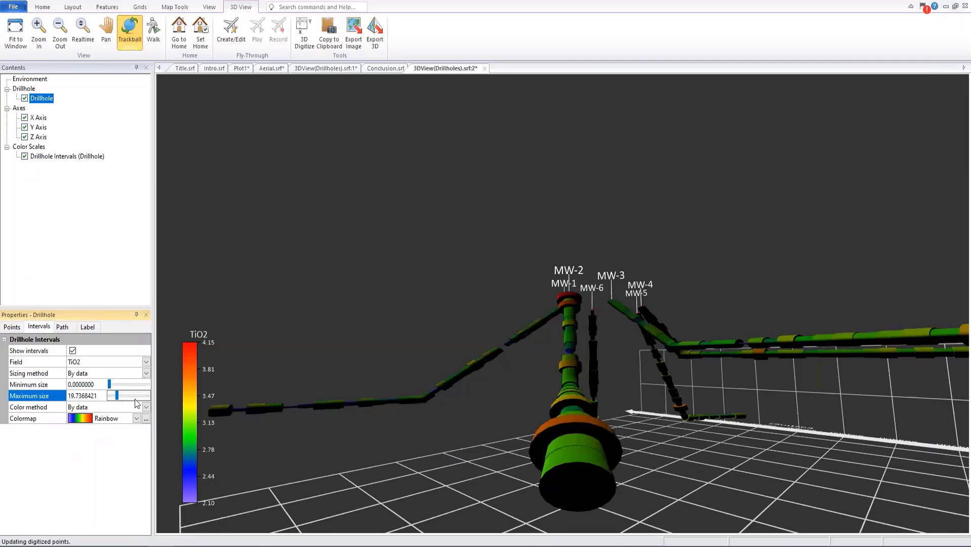
# Step: Start 3D Digitize and digitize a point on the large orange TiO2 interval near the lower end of drillhole MW-2
pyautogui.moveTo(577, 400); pyautogui.dragTo(565, 472)
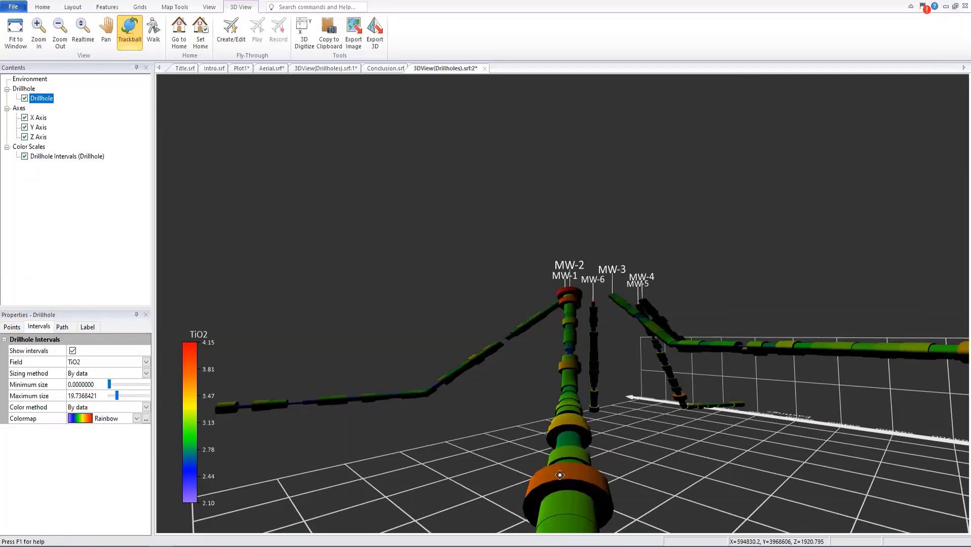
pyautogui.moveTo(560, 471); pyautogui.dragTo(559, 467)
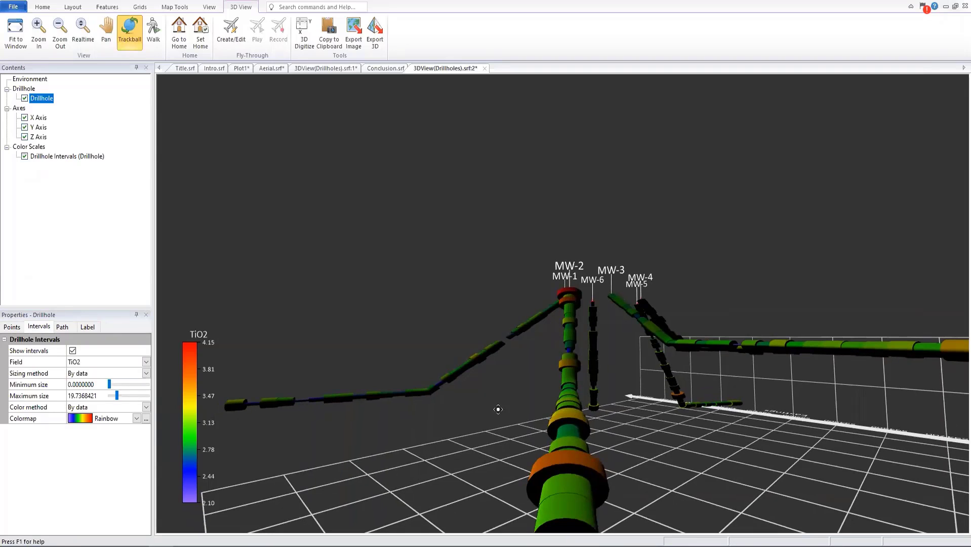
pyautogui.click(305, 44)
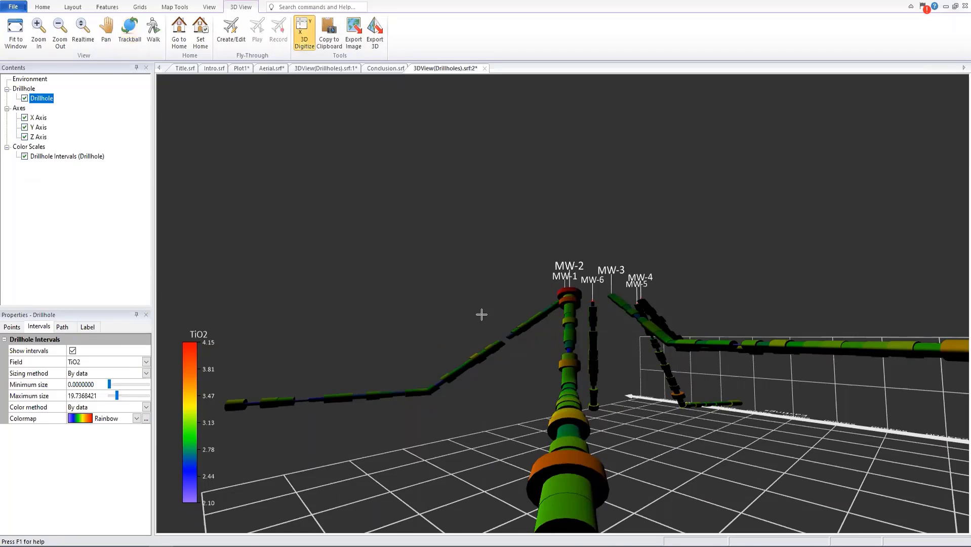
pyautogui.moveTo(571, 451)
pyautogui.mouseDown()
pyautogui.moveTo(576, 431)
pyautogui.moveTo(569, 440)
pyautogui.moveTo(579, 444)
pyautogui.mouseUp()
pyautogui.scroll(4, 578, 433)
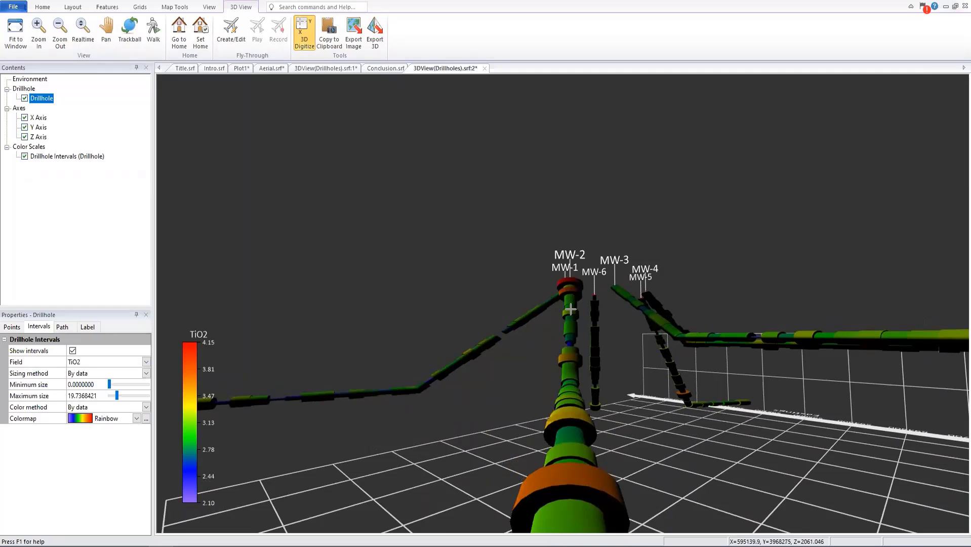
pyautogui.scroll(-2, 562, 310)
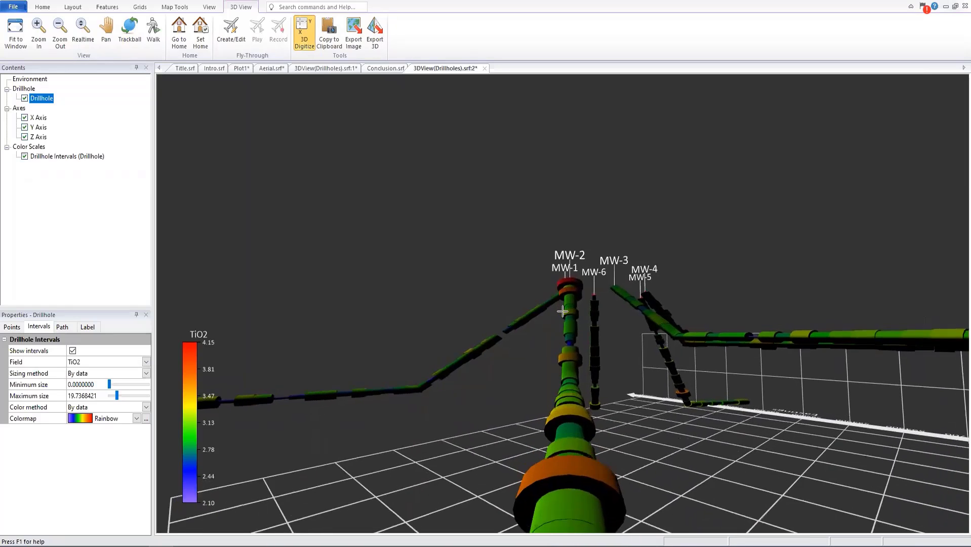
pyautogui.moveTo(565, 348)
pyautogui.mouseDown()
pyautogui.moveTo(544, 343)
pyautogui.moveTo(572, 350)
pyautogui.mouseUp()
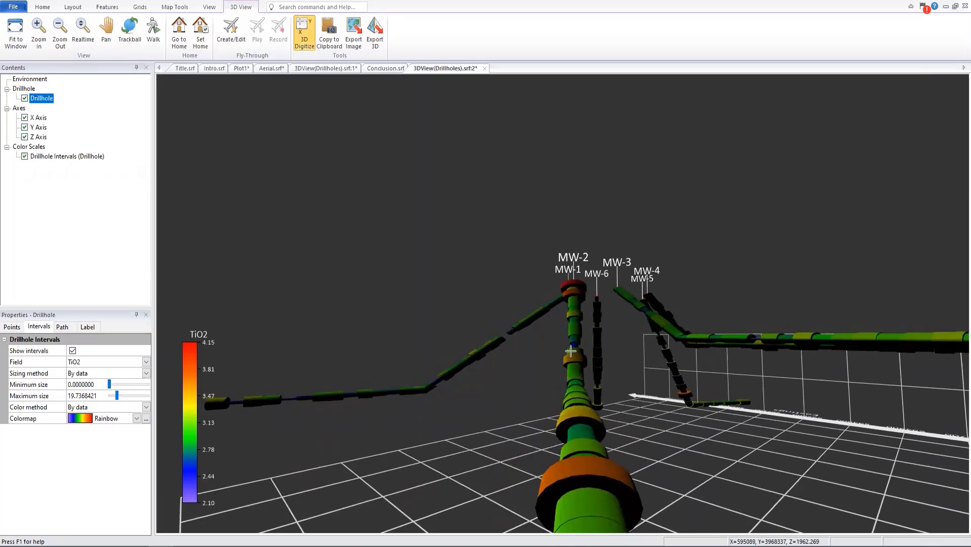
pyautogui.click(586, 476)
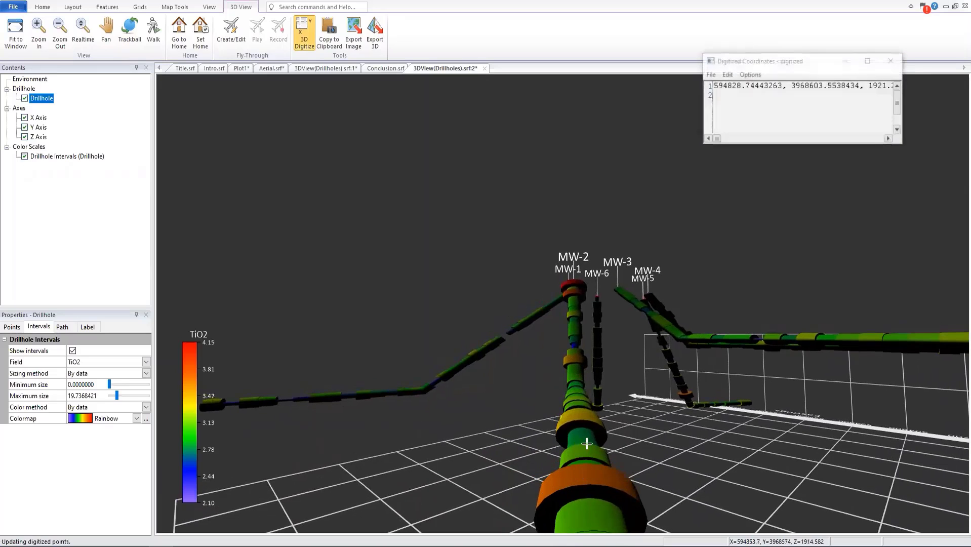
# Step: Digitize four more points on high-TiO2 intervals up drillhole MW-2, ending on the red interval at its top
pyautogui.scroll(-2, 590, 456)
pyautogui.moveTo(593, 448); pyautogui.dragTo(571, 425)
pyautogui.click(566, 457)
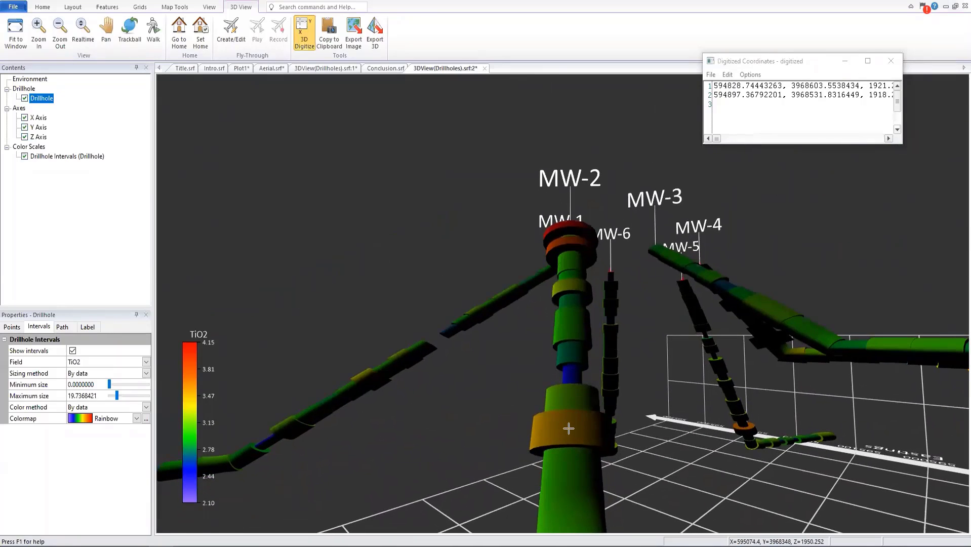
pyautogui.click(571, 420)
pyautogui.moveTo(569, 349); pyautogui.dragTo(577, 384)
pyautogui.click(568, 374)
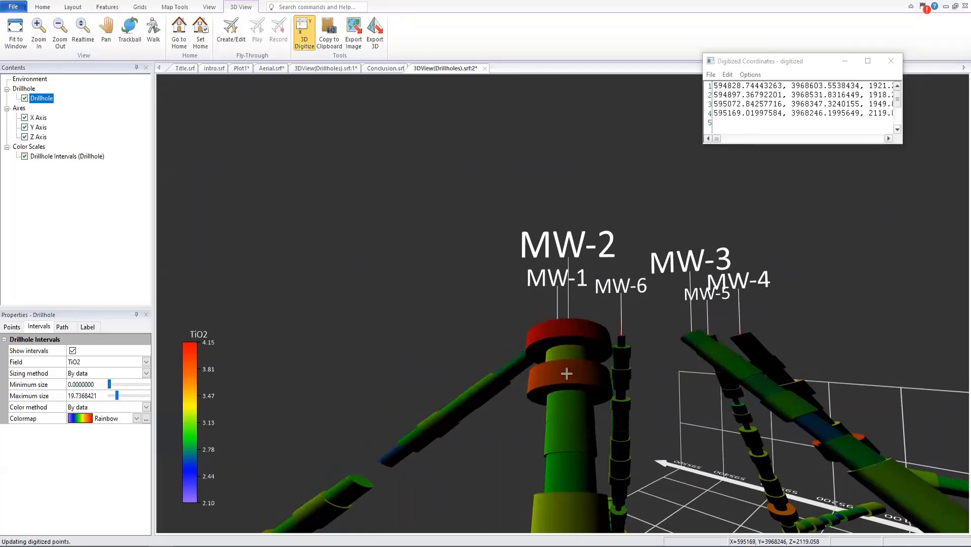
pyautogui.moveTo(564, 342)
pyautogui.mouseDown()
pyautogui.moveTo(579, 349)
pyautogui.moveTo(569, 333)
pyautogui.mouseUp()
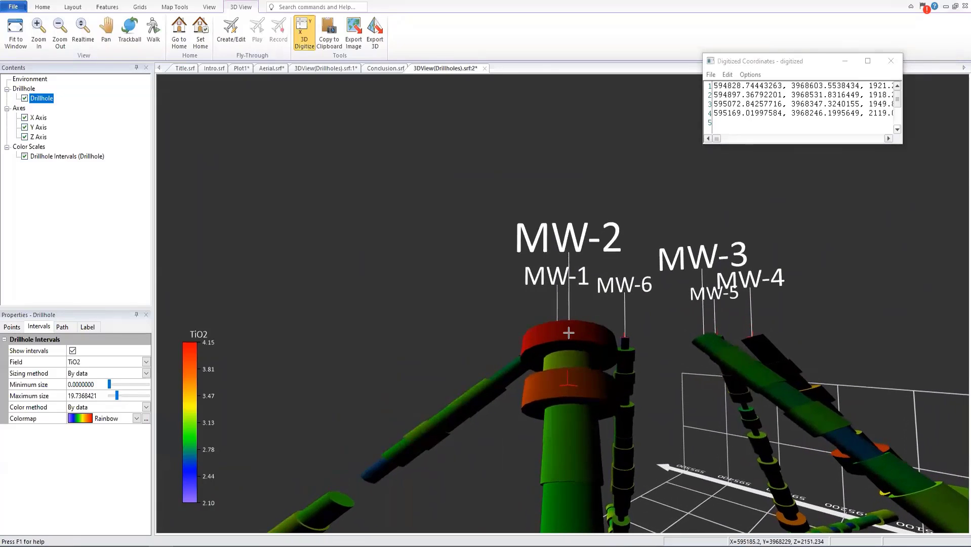
pyautogui.click(568, 332)
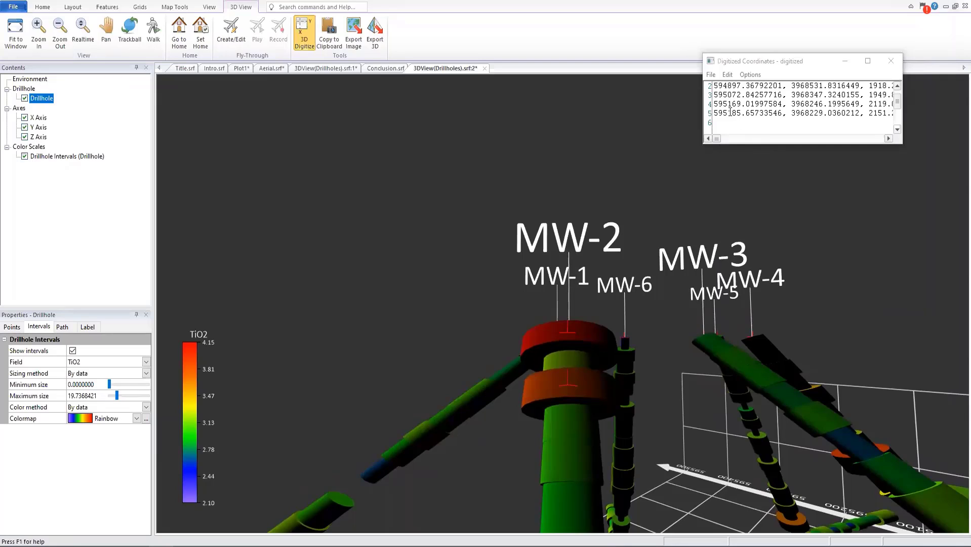
# Step: Save the digitized coordinates as TiO2 Intervals in DAT format and close the coordinates window
pyautogui.click(711, 75)
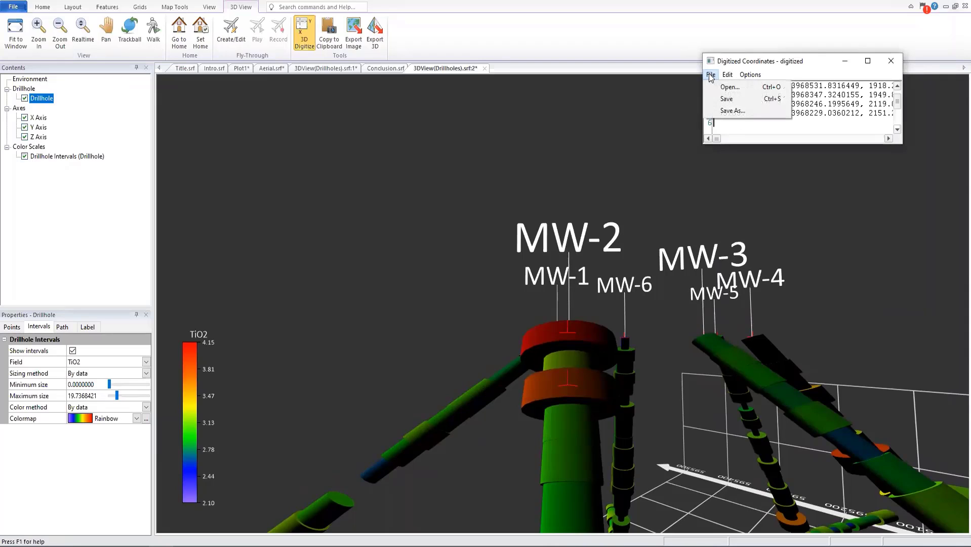
pyautogui.doubleClick(730, 113)
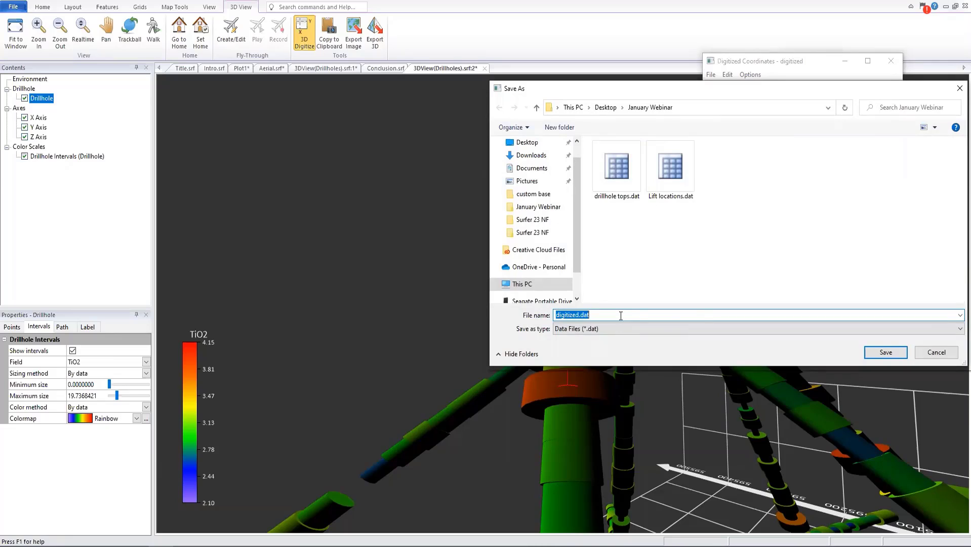
pyautogui.write('TiO2 Intervals')
pyautogui.press('Return')
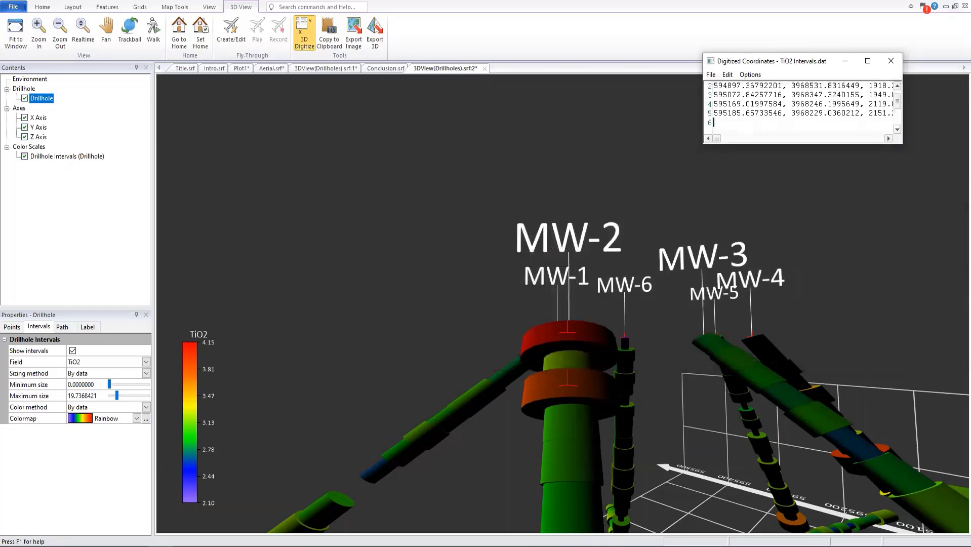
pyautogui.click(890, 61)
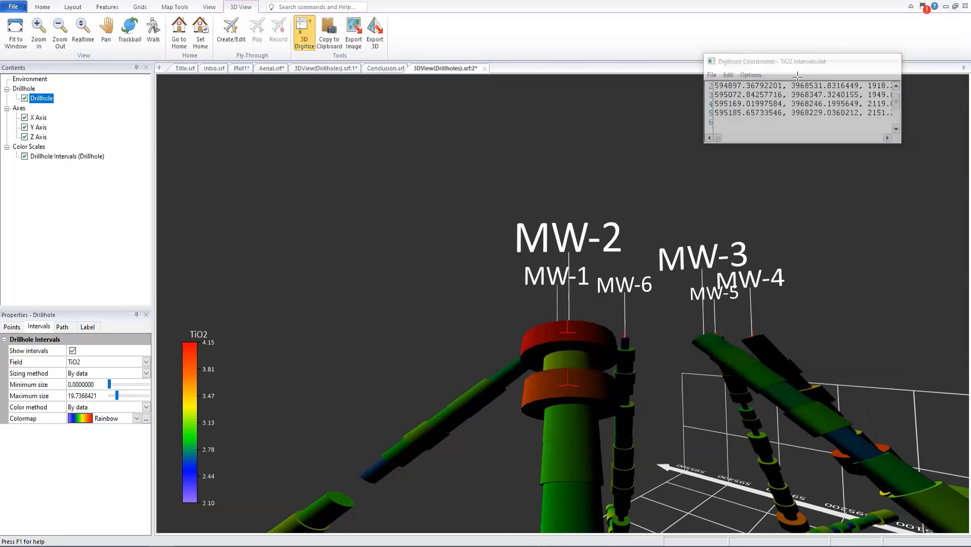
# Step: Close the 3D view and add TiO2 Intervals.dat to the drillhole map as a post layer
pyautogui.click(485, 68)
pyautogui.click(355, 68)
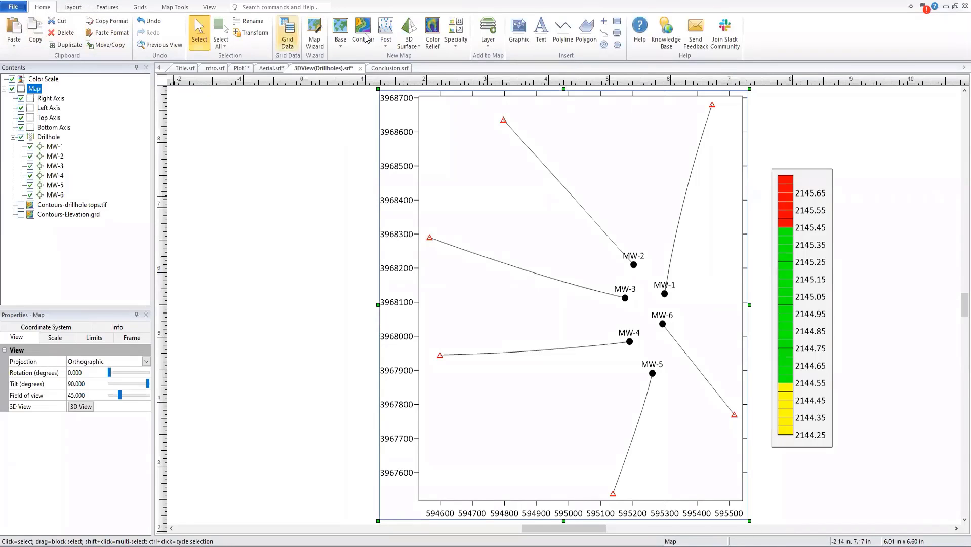
pyautogui.click(488, 36)
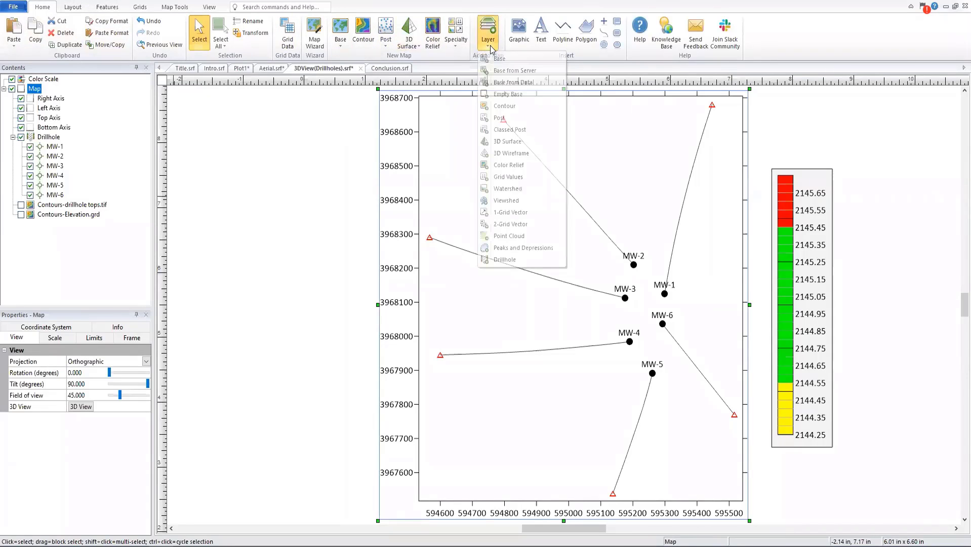
pyautogui.click(510, 108)
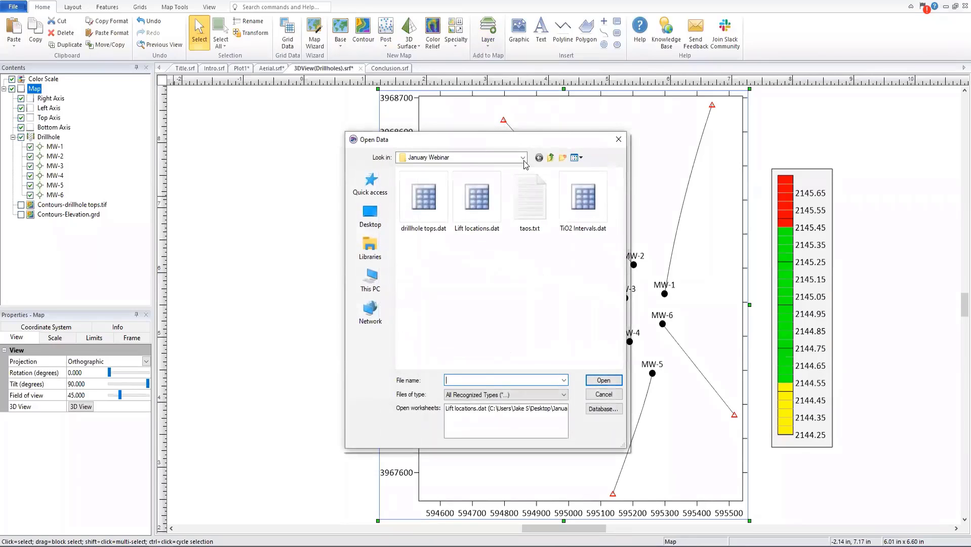
pyautogui.click(583, 198)
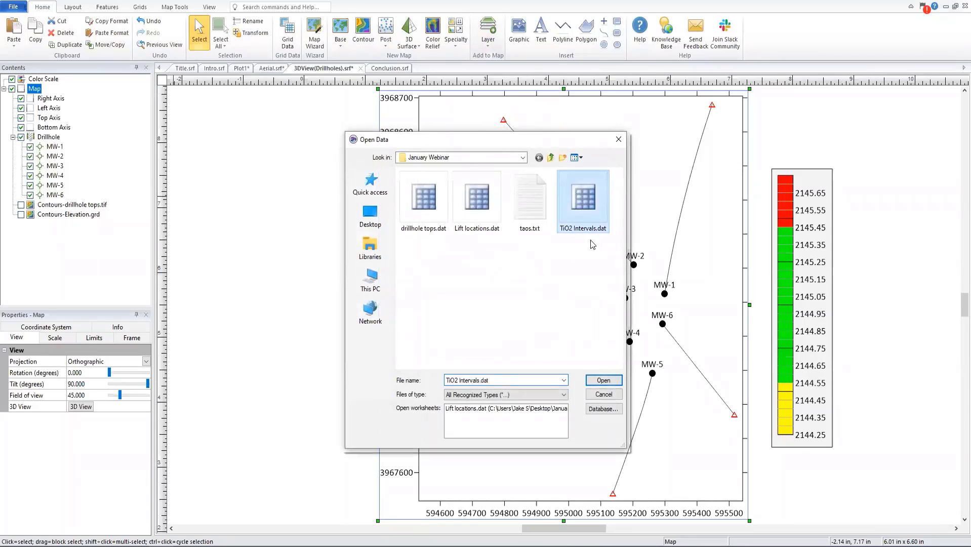
pyautogui.click(590, 379)
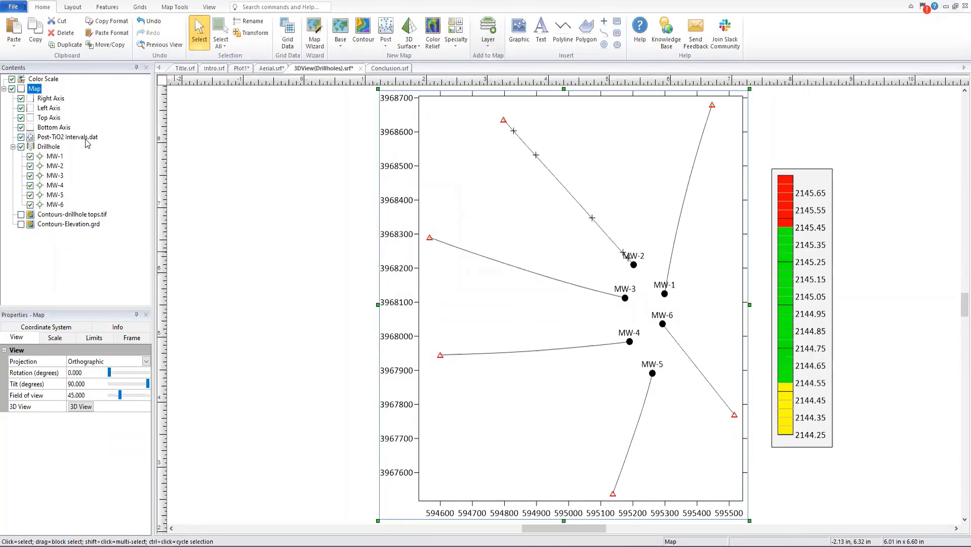
# Step: Style the TiO2 Intervals post symbols as diamond Symbol 5 with a red fill and a size of 0.12 in
pyautogui.click(87, 138)
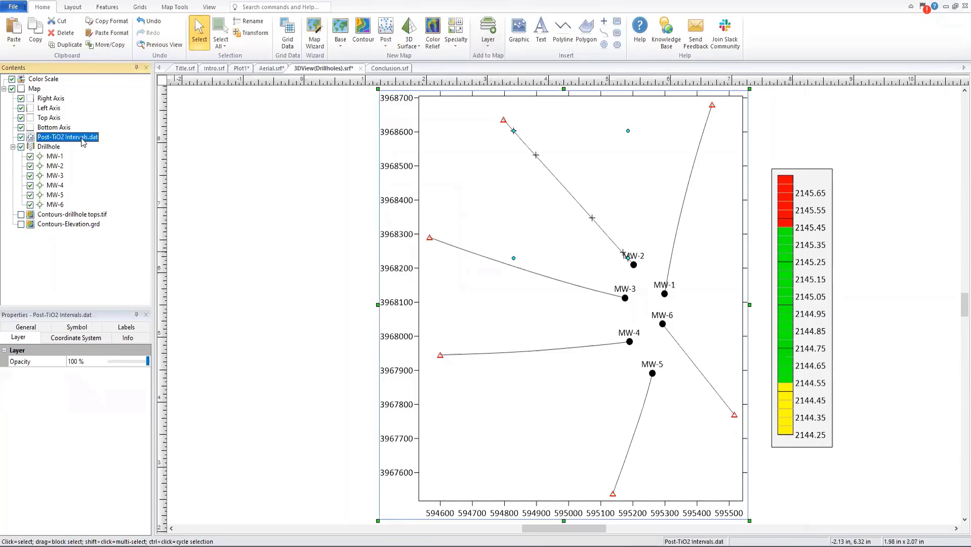
pyautogui.click(71, 330)
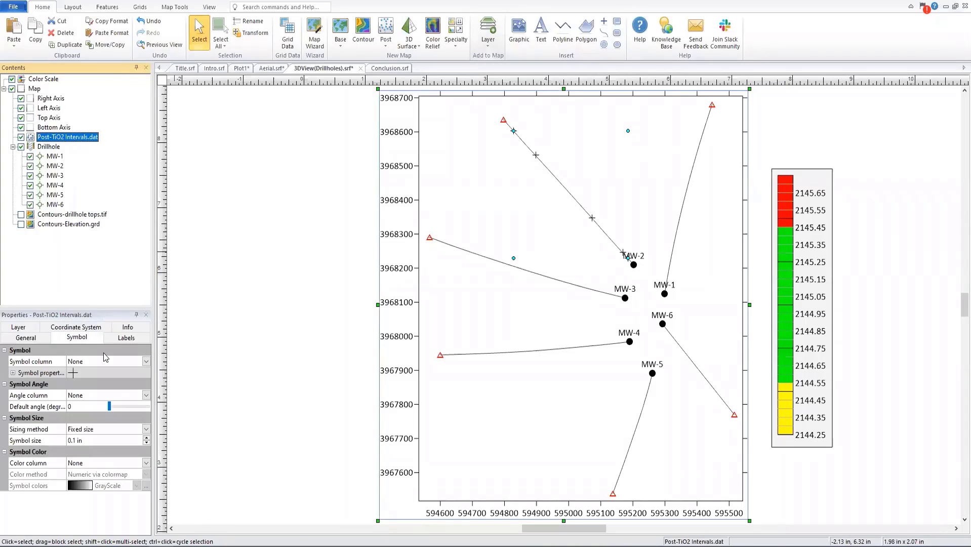
pyautogui.click(14, 373)
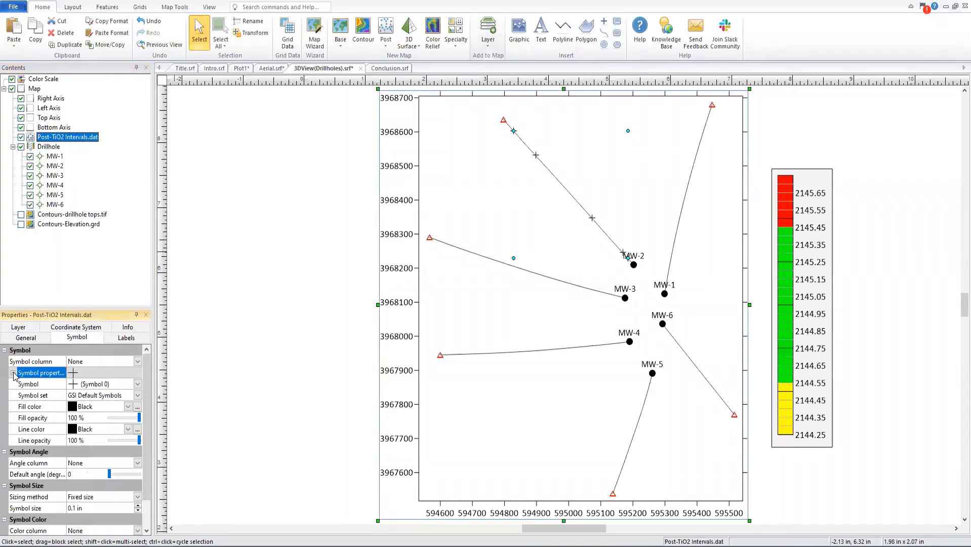
pyautogui.click(138, 384)
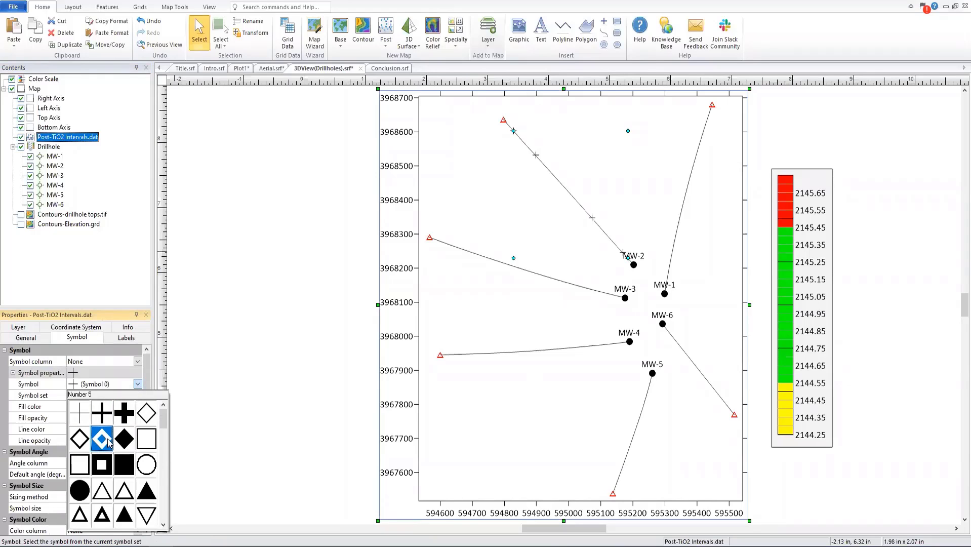
pyautogui.click(103, 439)
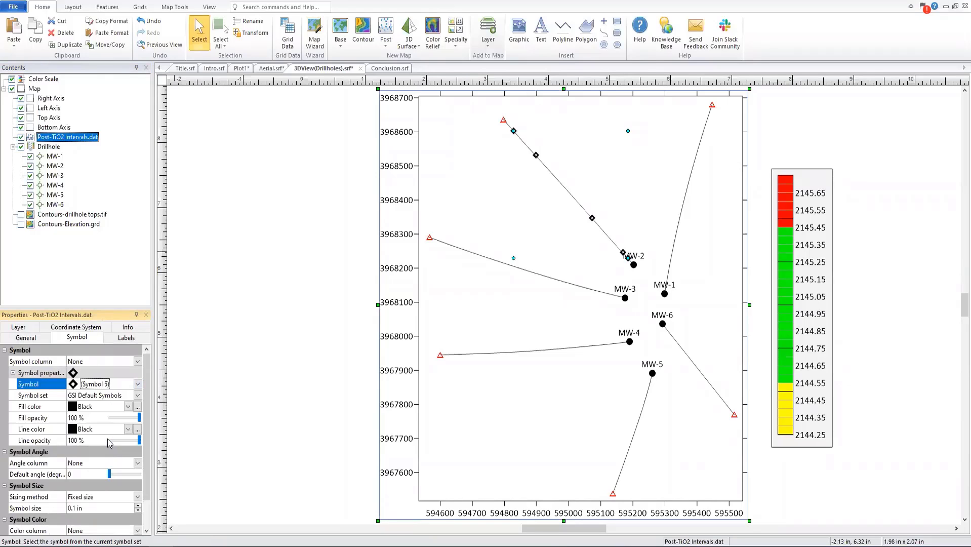
pyautogui.click(128, 406)
pyautogui.click(125, 436)
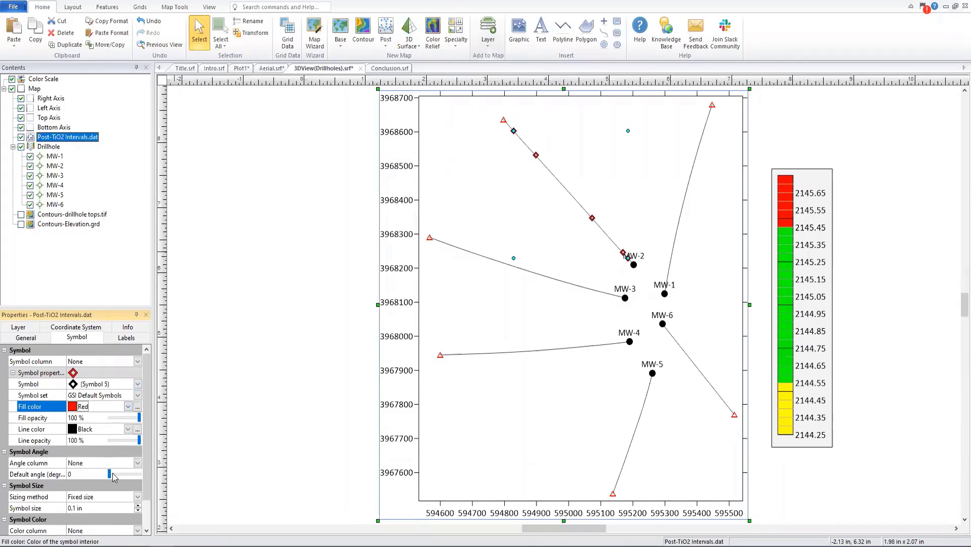
pyautogui.click(138, 506)
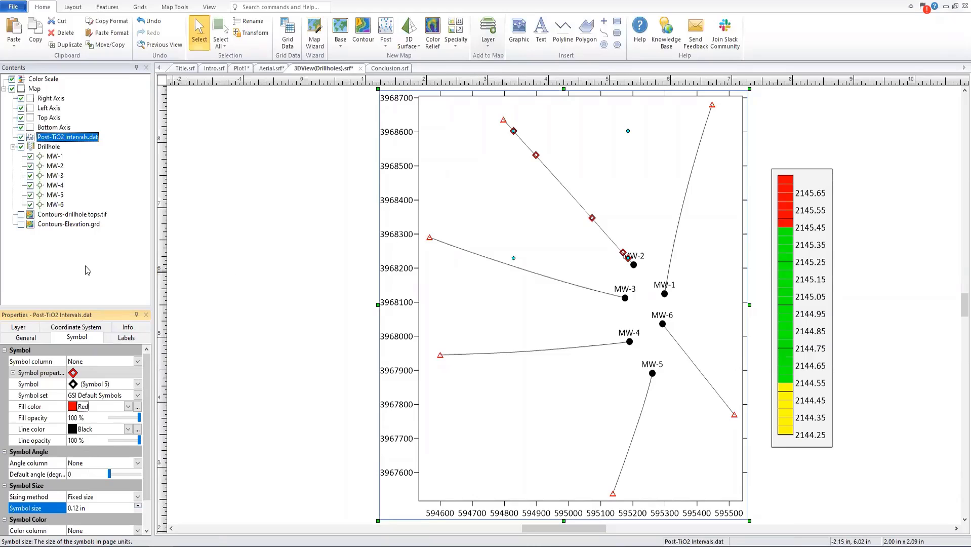
# Step: Show the Elevation and drillhole tops contour layers on the map
pyautogui.click(22, 224)
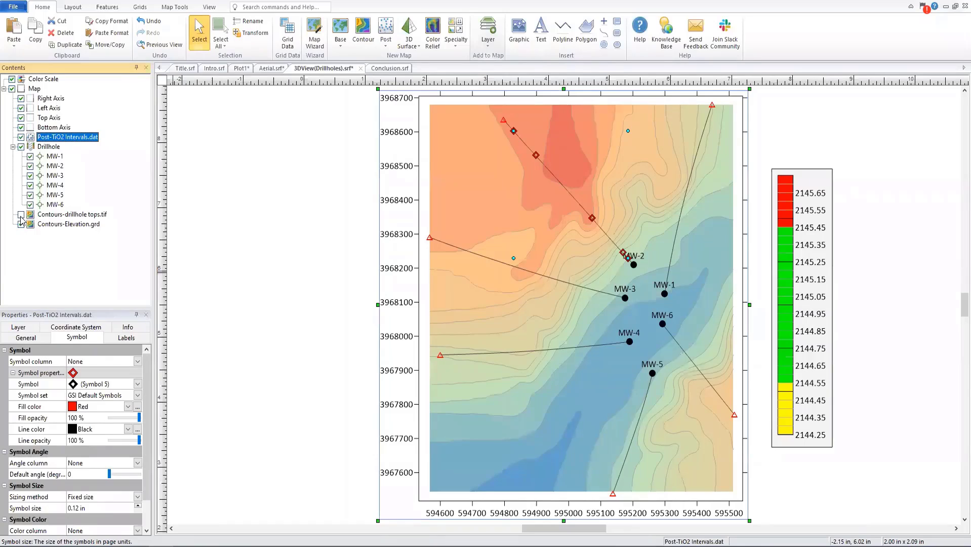
pyautogui.click(21, 216)
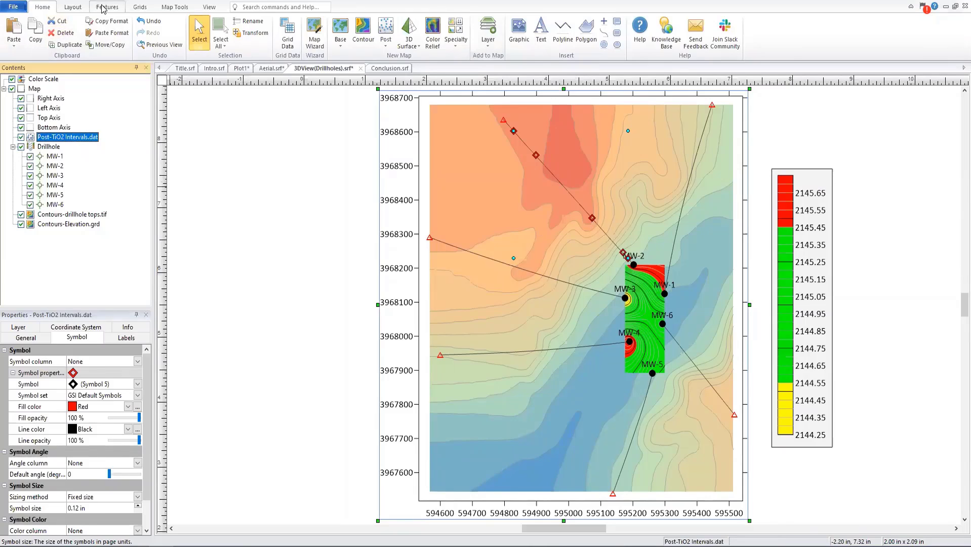
# Step: Add a legend for the TiO2 Intervals post layer and place it over the map's northwest area
pyautogui.click(168, 10)
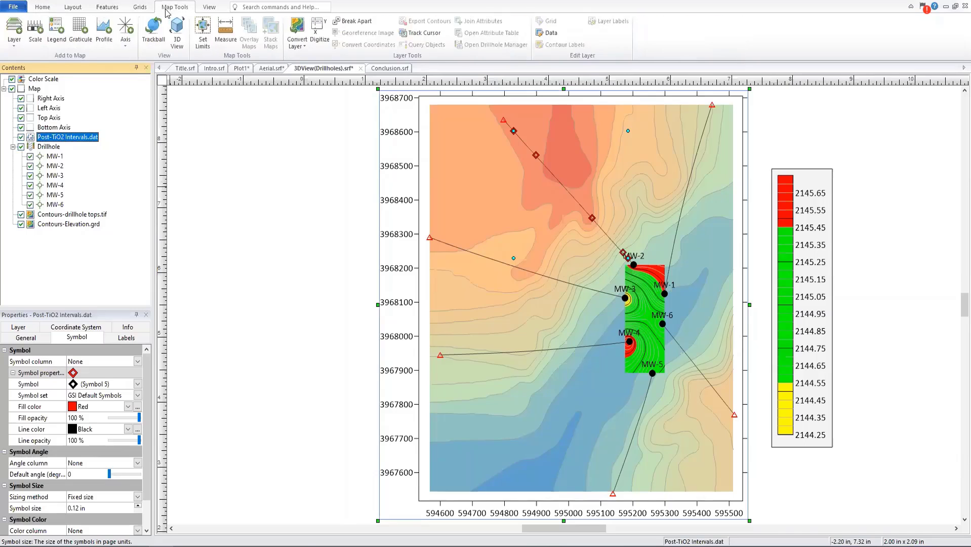
pyautogui.click(57, 35)
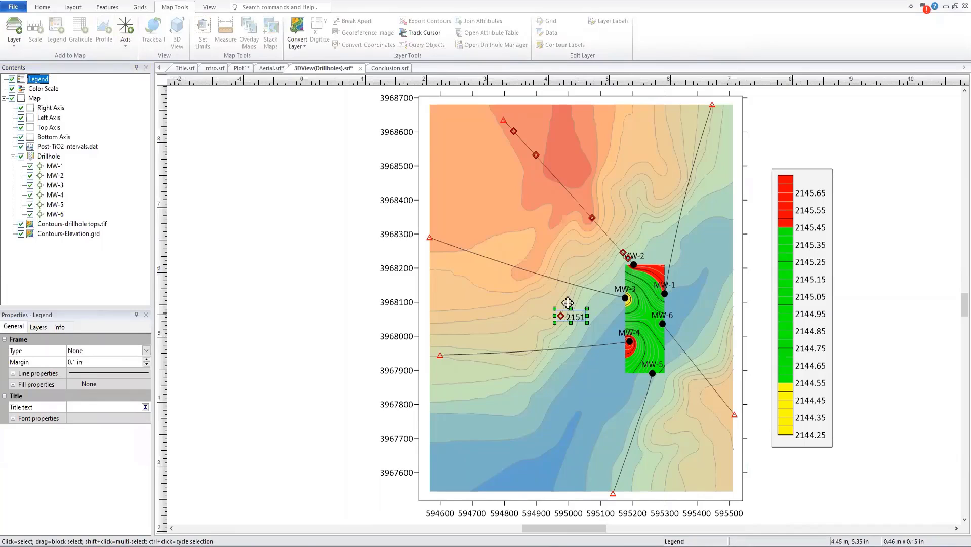
pyautogui.moveTo(567, 313); pyautogui.dragTo(474, 158)
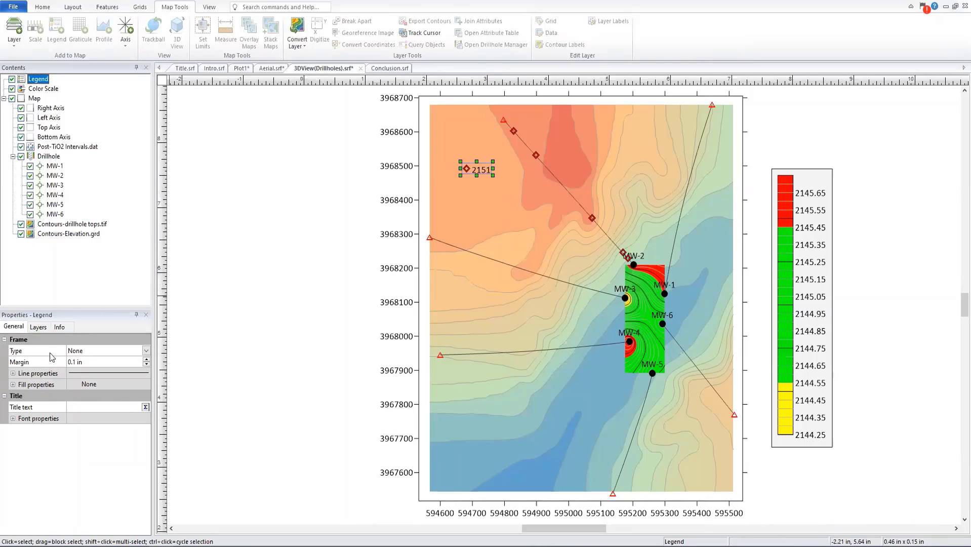
# Step: Give the legend a square frame with a margin of 0.05 in
pyautogui.click(110, 350)
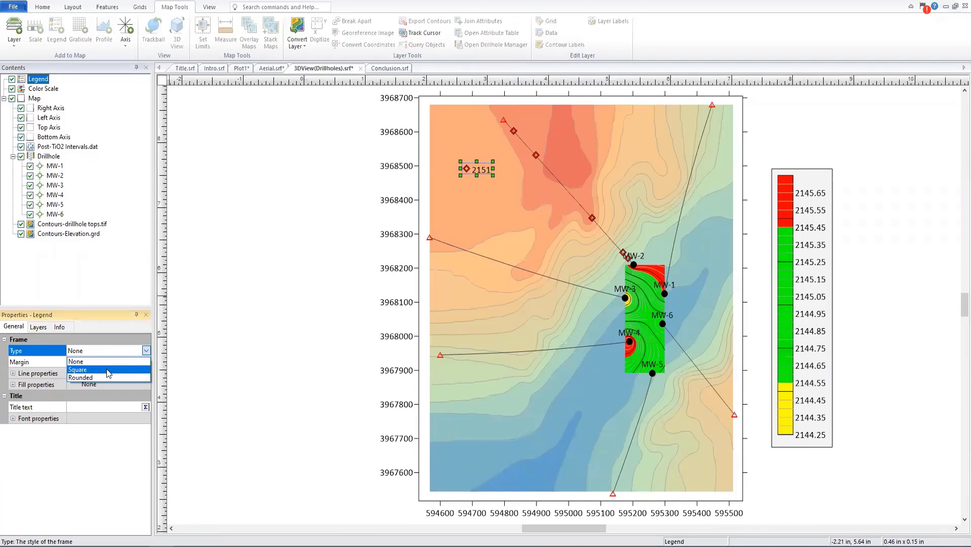
pyautogui.click(106, 369)
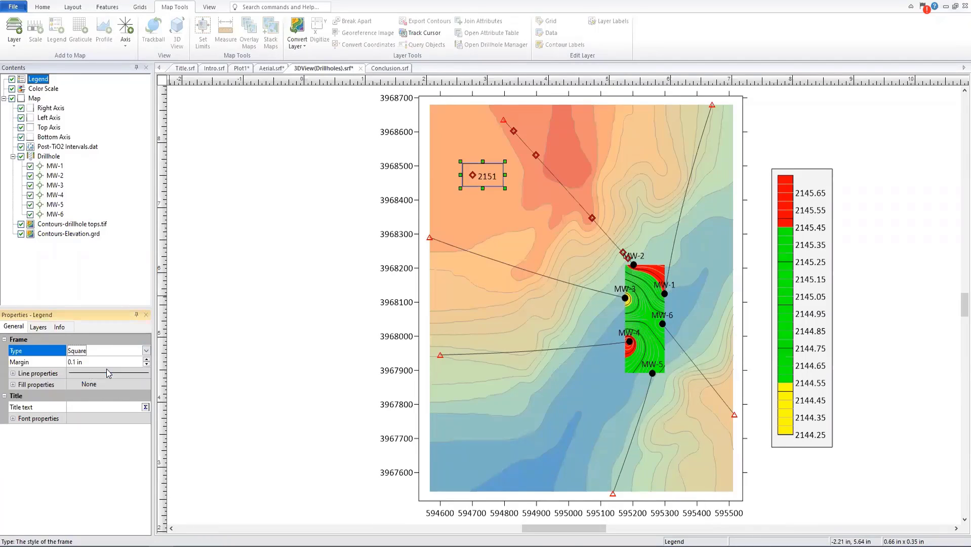
pyautogui.click(147, 365)
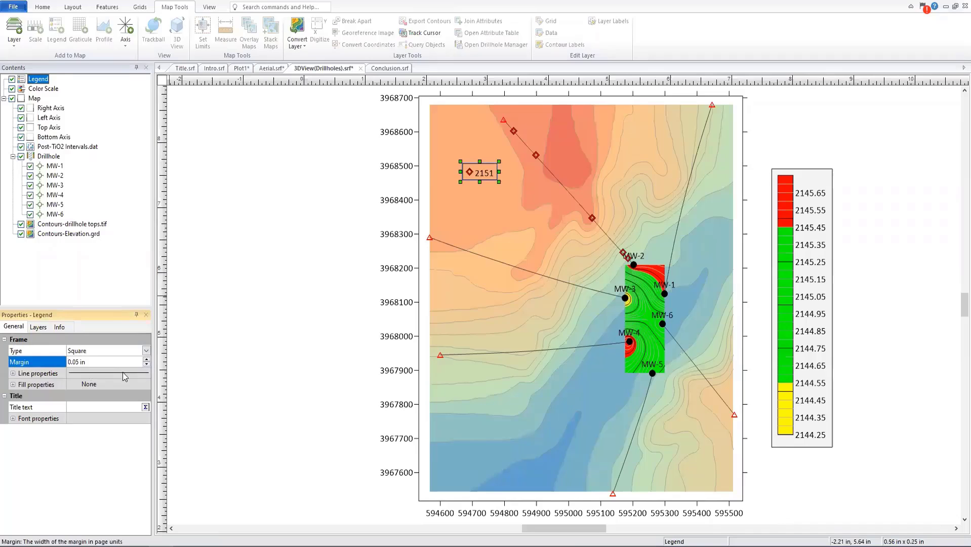
# Step: Fill the legend background with a solid pattern in 10% Black
pyautogui.click(13, 384)
pyautogui.click(146, 395)
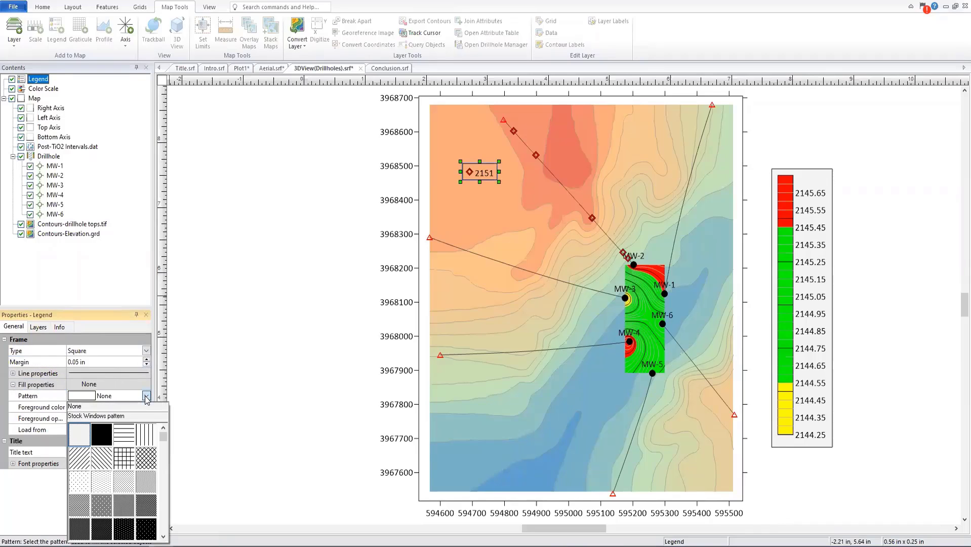
pyautogui.click(101, 434)
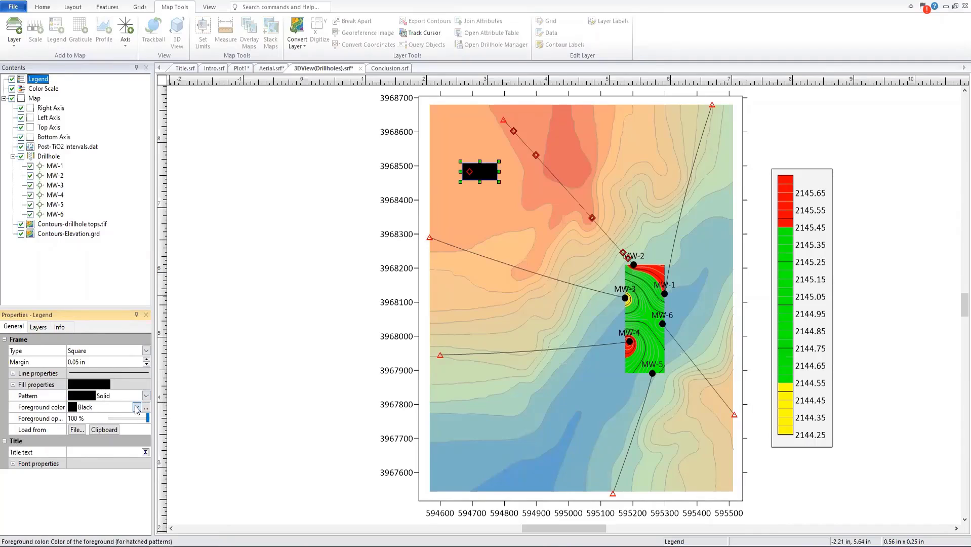
pyautogui.click(136, 407)
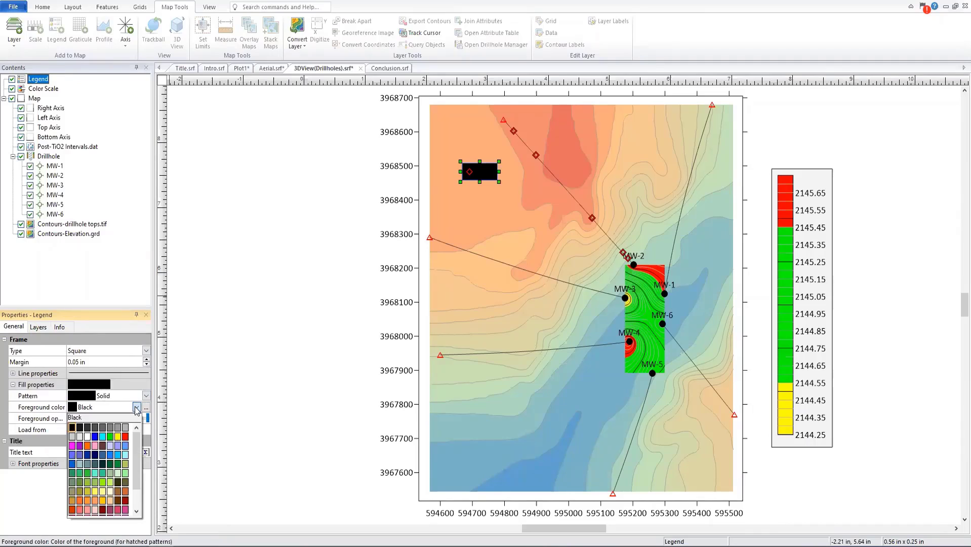
pyautogui.click(82, 438)
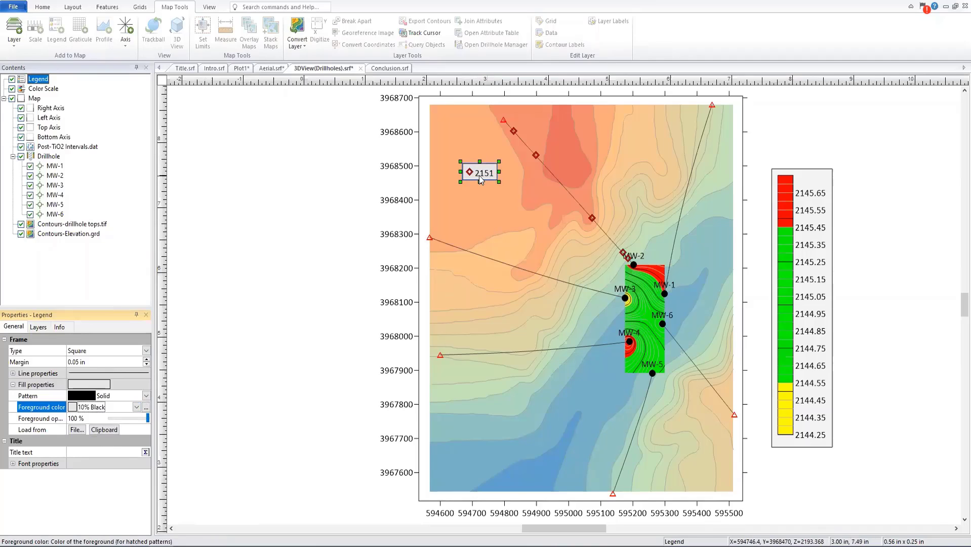
# Step: Remove the value from the legend's TiO2 Intervals layer template so it contains only \symbol
pyautogui.click(43, 332)
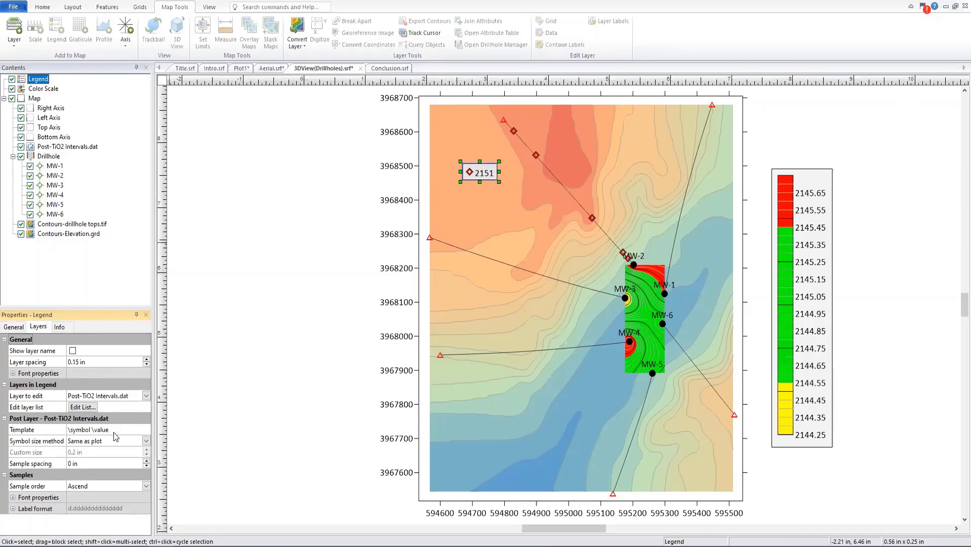
pyautogui.click(114, 431)
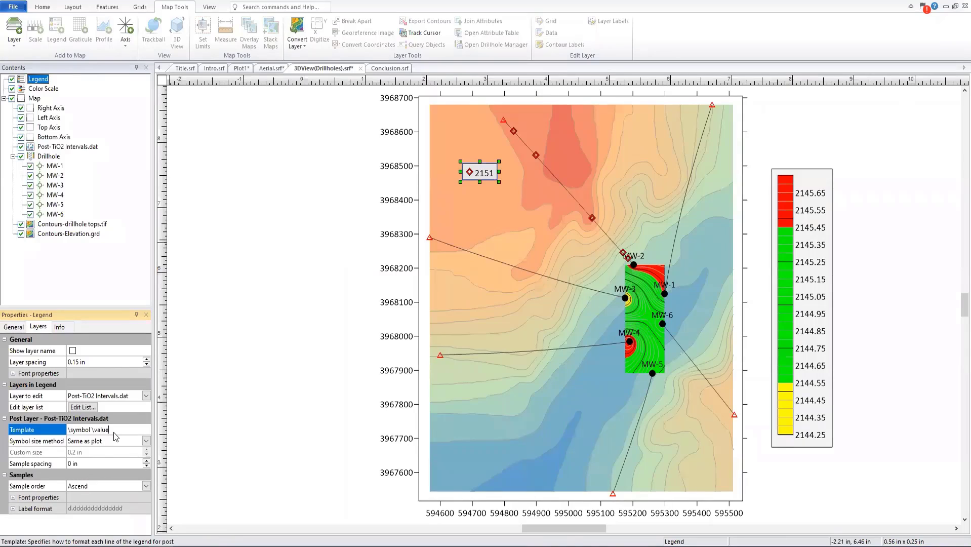
pyautogui.press('BackSpace')
pyautogui.press('BackSpace')
pyautogui.press('BackSpace')
pyautogui.press('BackSpace')
pyautogui.press('BackSpace')
pyautogui.press('BackSpace')
pyautogui.press('Return')
# Step: Title the legend "High TiO2 Interval" and move it to the map's upper edge, east of the northern diamond symbols
pyautogui.click(20, 328)
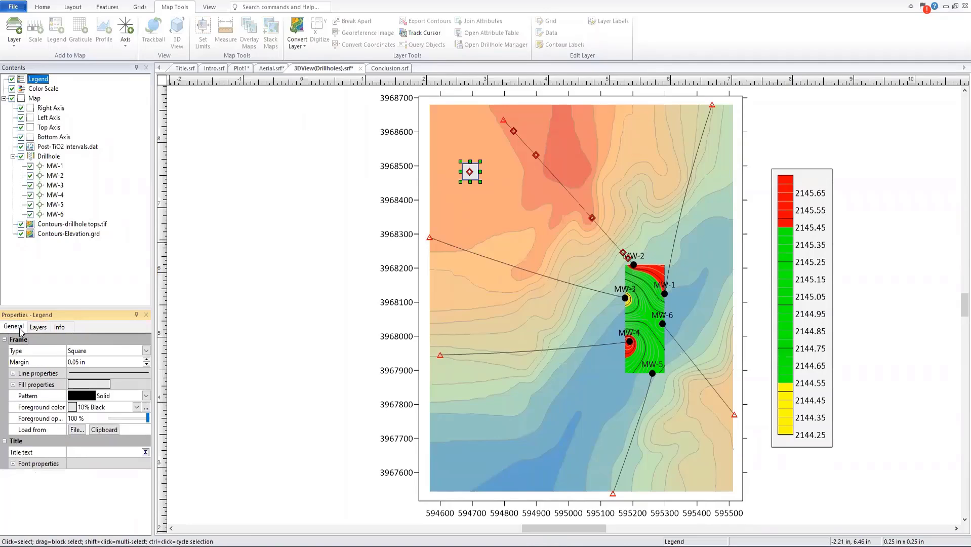
pyautogui.click(78, 453)
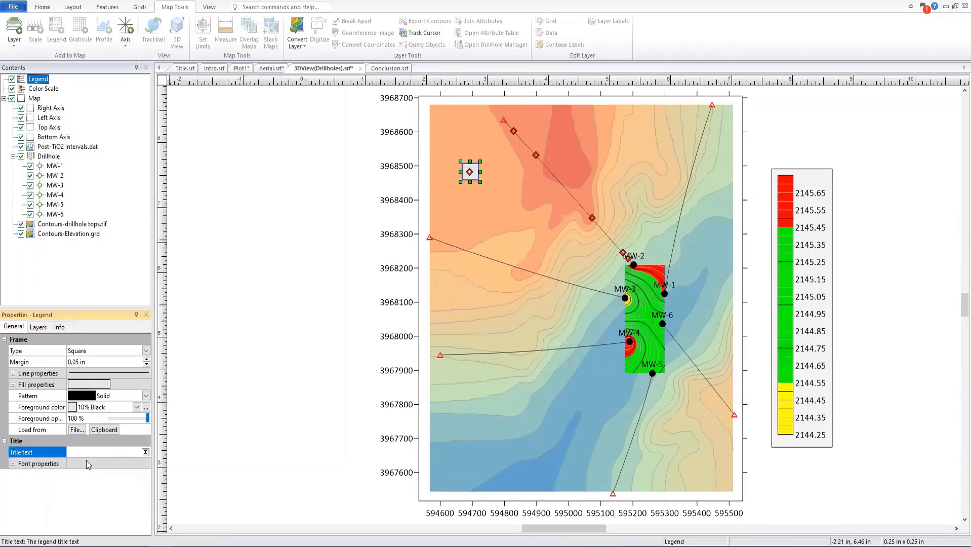
pyautogui.write('High TiO2 Interval')
pyautogui.press('Return')
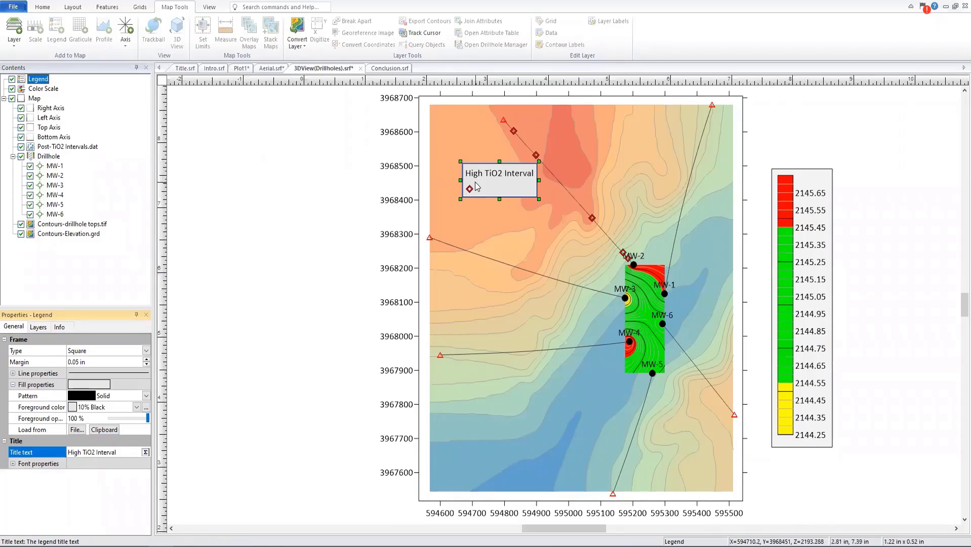
pyautogui.moveTo(485, 176); pyautogui.dragTo(601, 124)
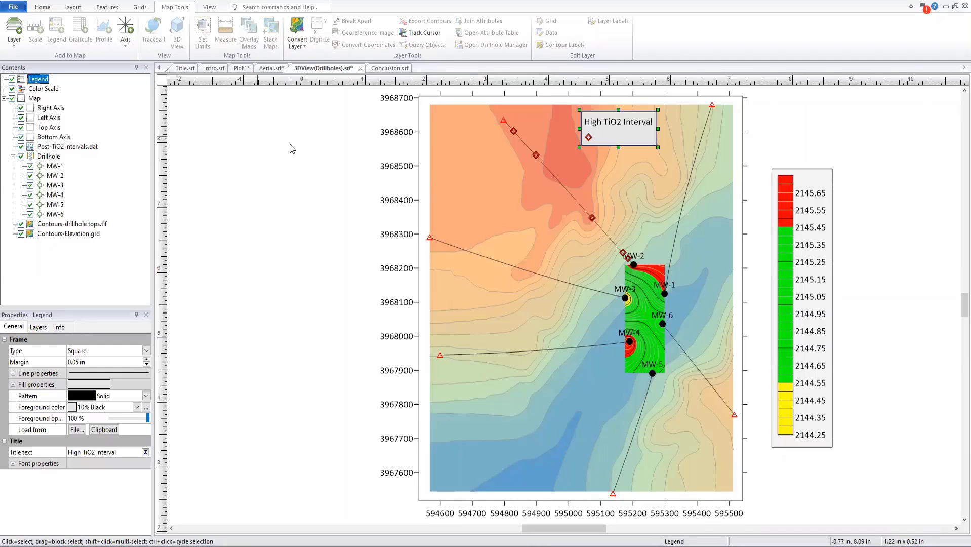
# Step: Insert the sample text "fdsafa" in the blank page area west of the map
pyautogui.click(393, 68)
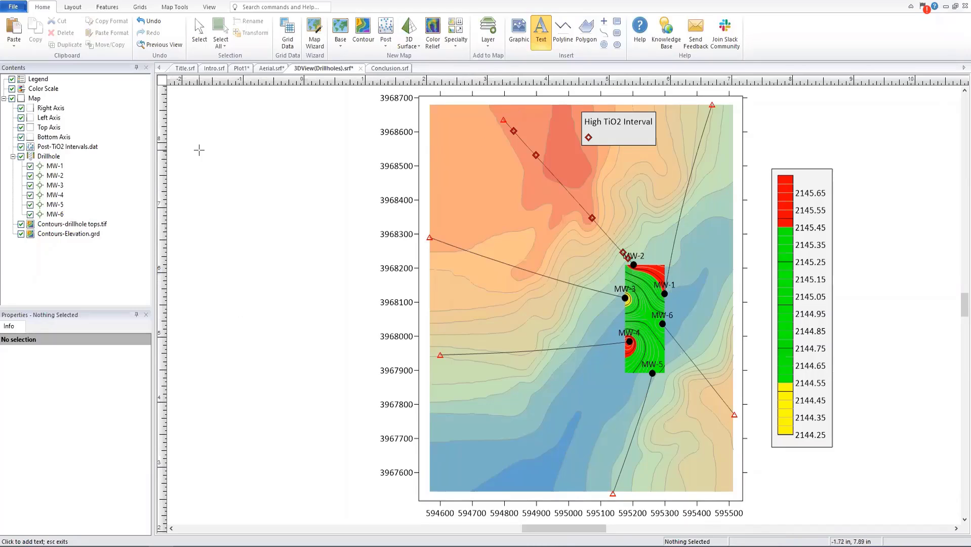
pyautogui.click(224, 173)
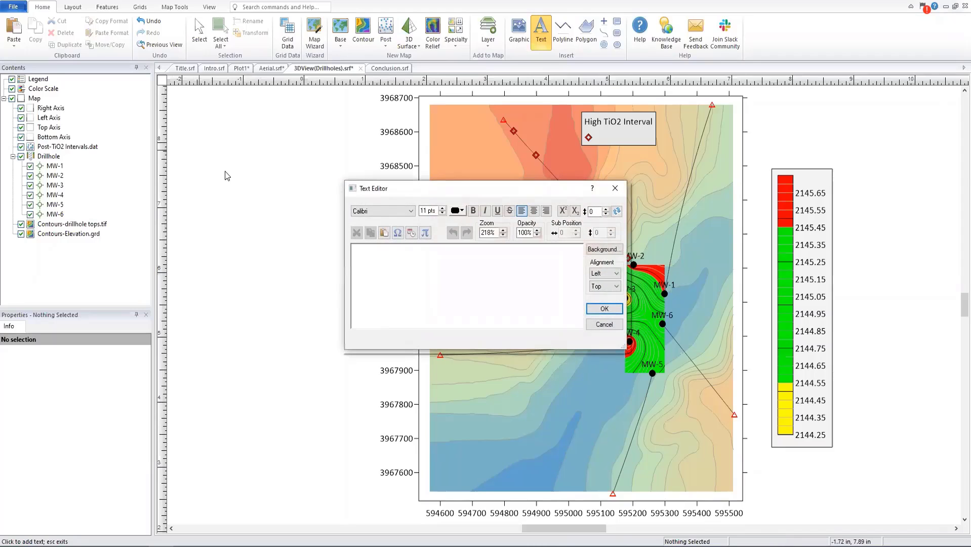
pyautogui.write('fdsafa')
pyautogui.click(604, 308)
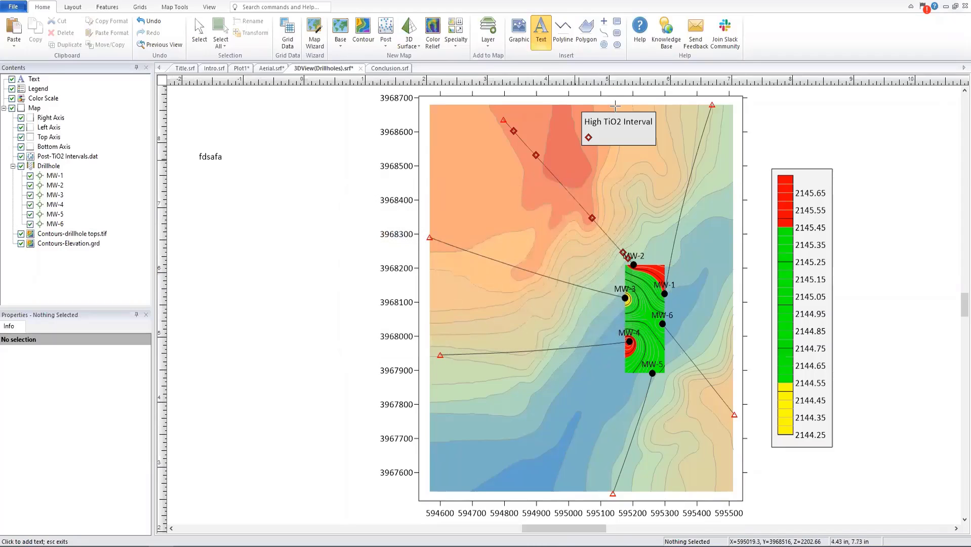
# Step: Draw a rectangle about 0.63 x 0.29 in around the sample text and fill it with solid 10% Black
pyautogui.click(617, 21)
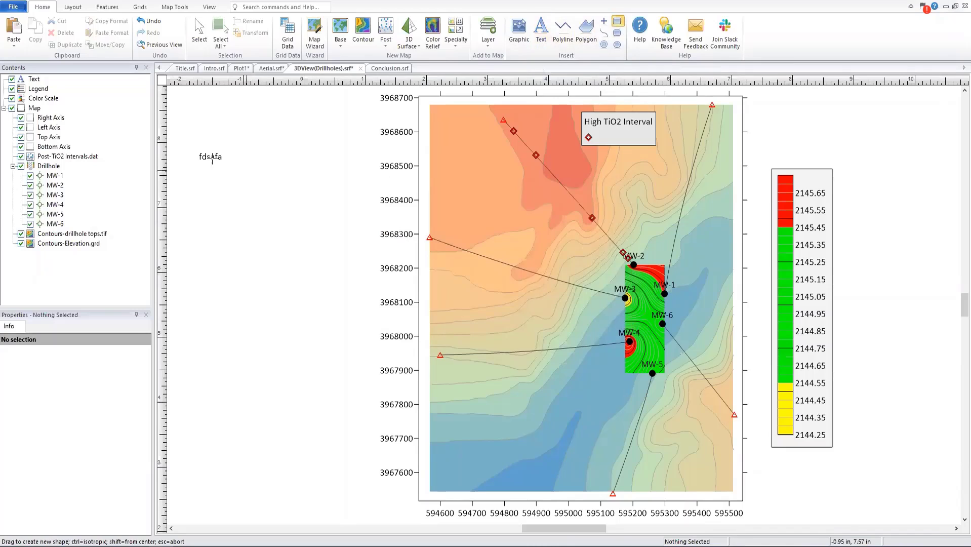
pyautogui.moveTo(195, 150); pyautogui.dragTo(234, 170)
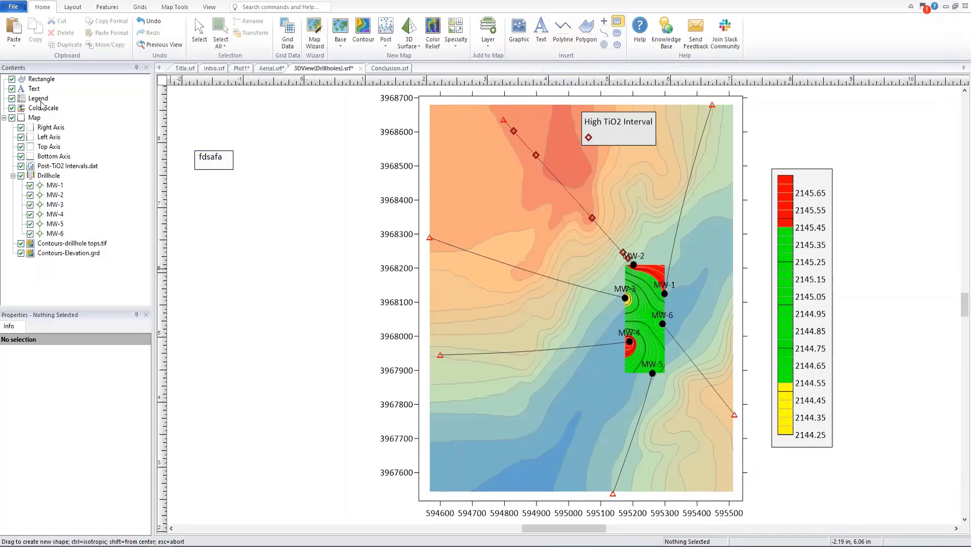
pyautogui.click(41, 80)
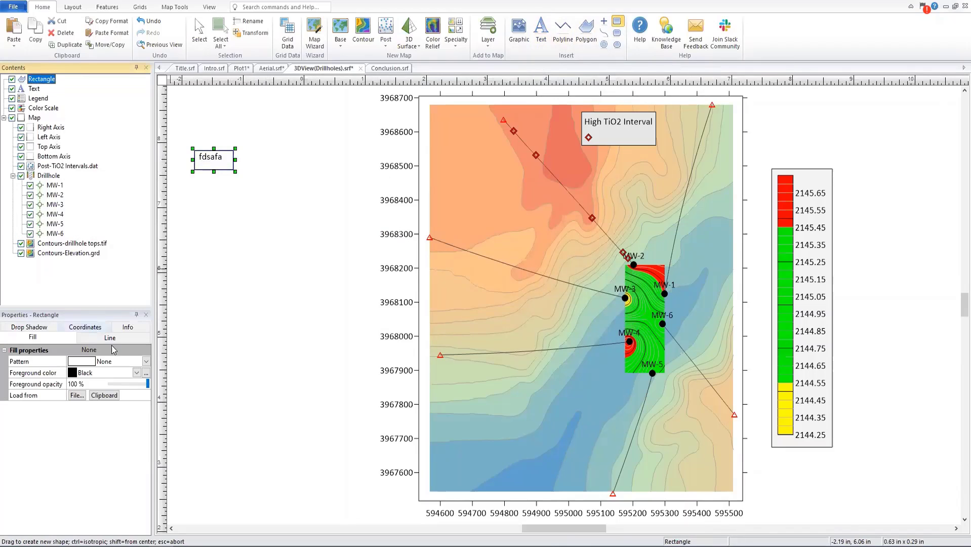
pyautogui.click(146, 361)
pyautogui.click(101, 400)
pyautogui.click(137, 377)
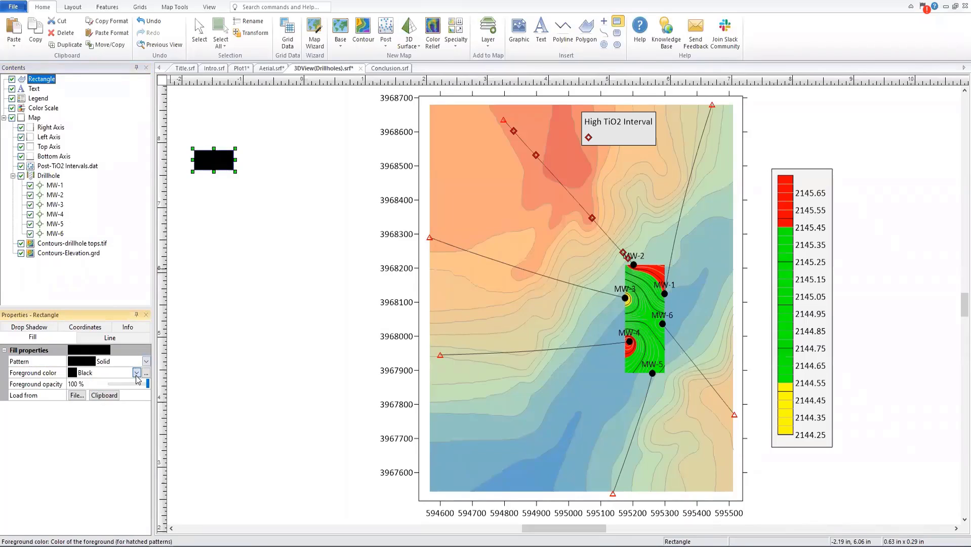
pyautogui.click(137, 374)
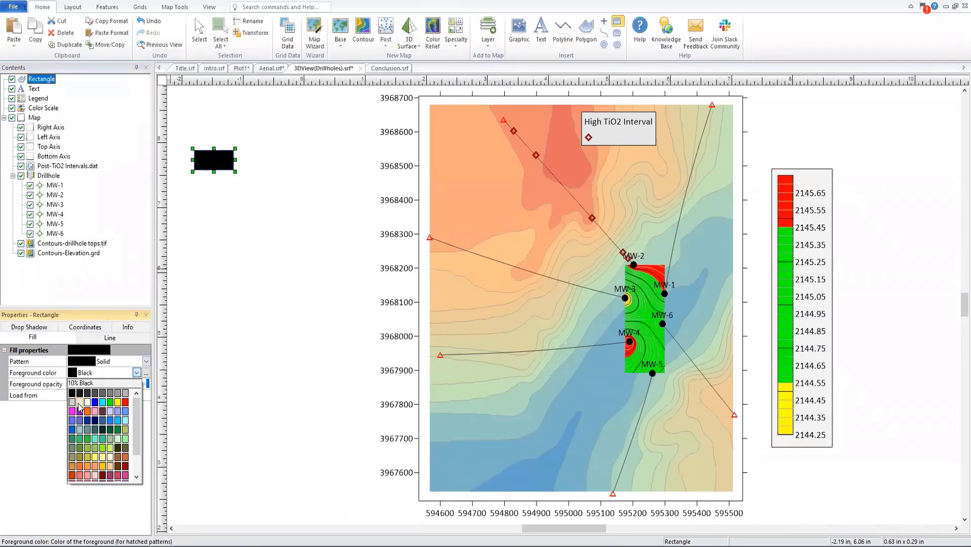
pyautogui.click(81, 401)
# Step: Bring the sample text in front of the rectangle, and delete both objects
pyautogui.click(33, 89)
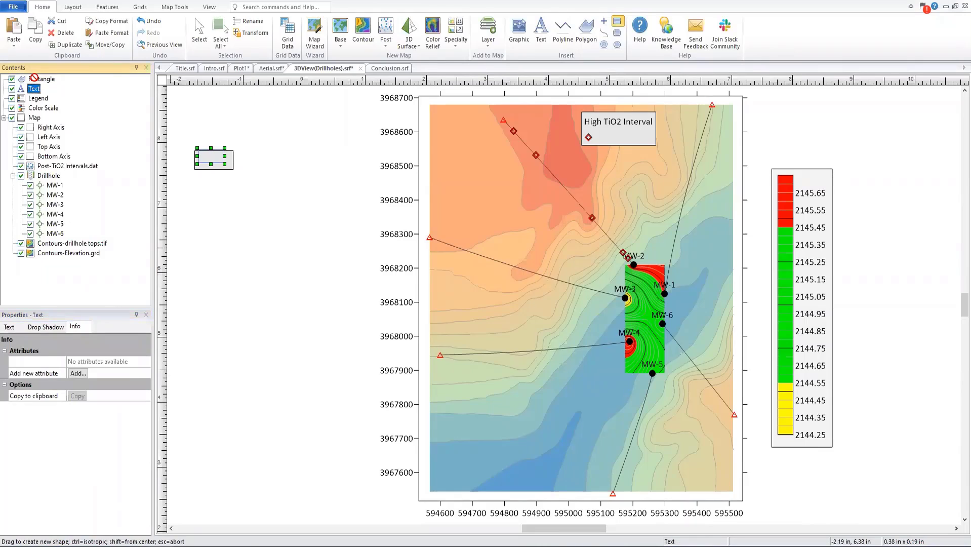
pyautogui.moveTo(37, 80); pyautogui.dragTo(36, 79)
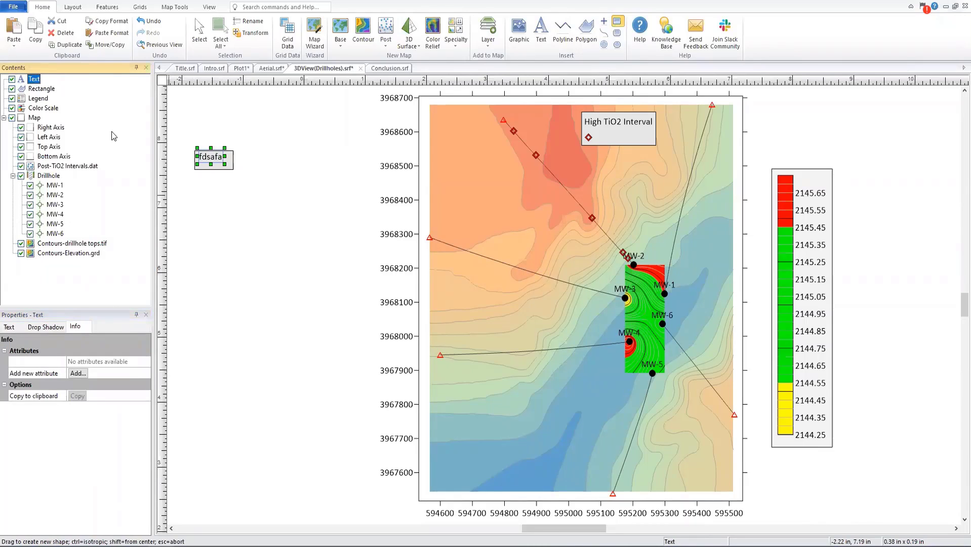
pyautogui.press('Delete')
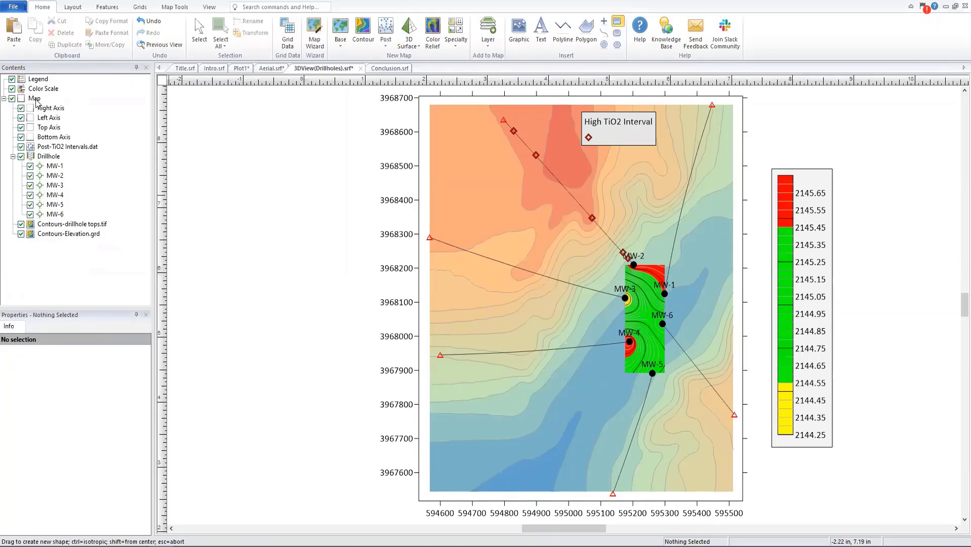
# Step: Open the drillhole map in a 3D view to show the drillholes beneath the elevation surface
pyautogui.click(35, 99)
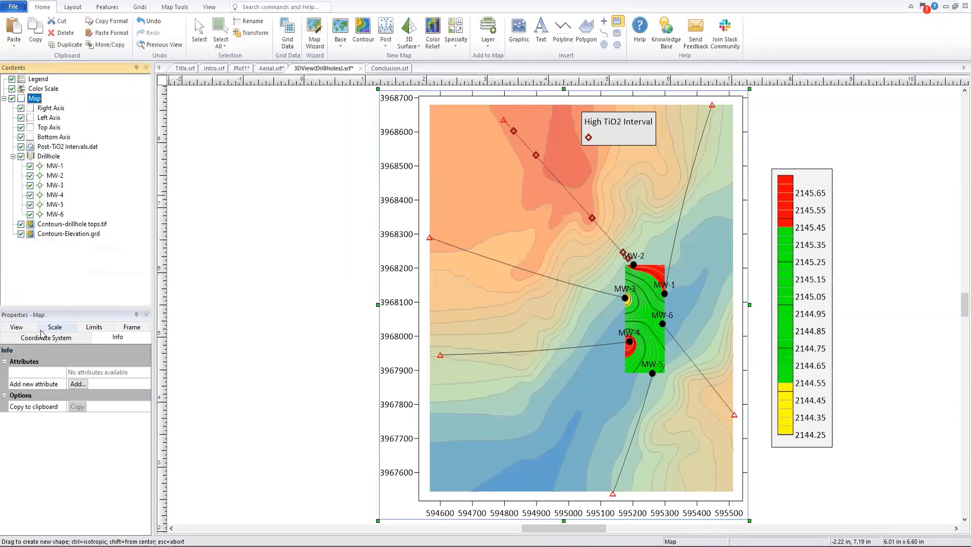
pyautogui.click(25, 327)
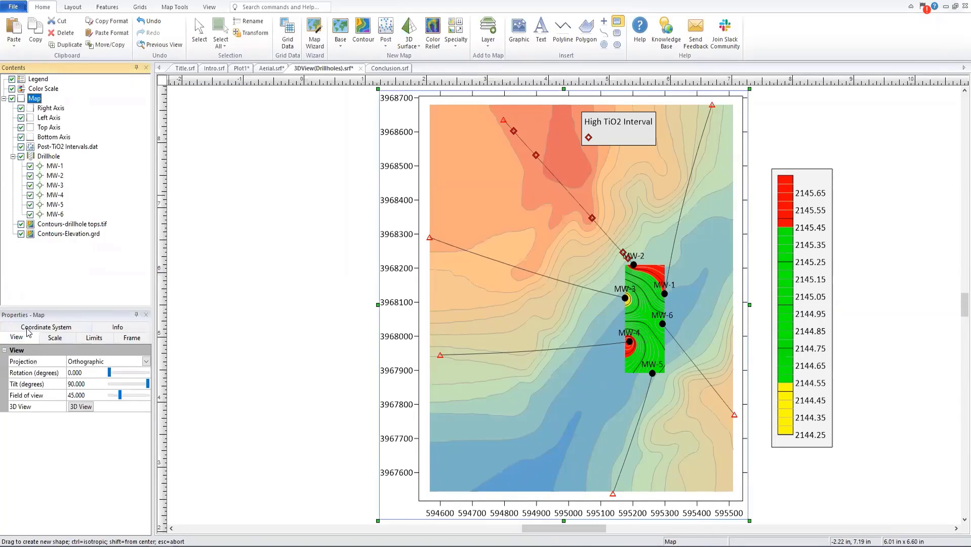
pyautogui.click(90, 411)
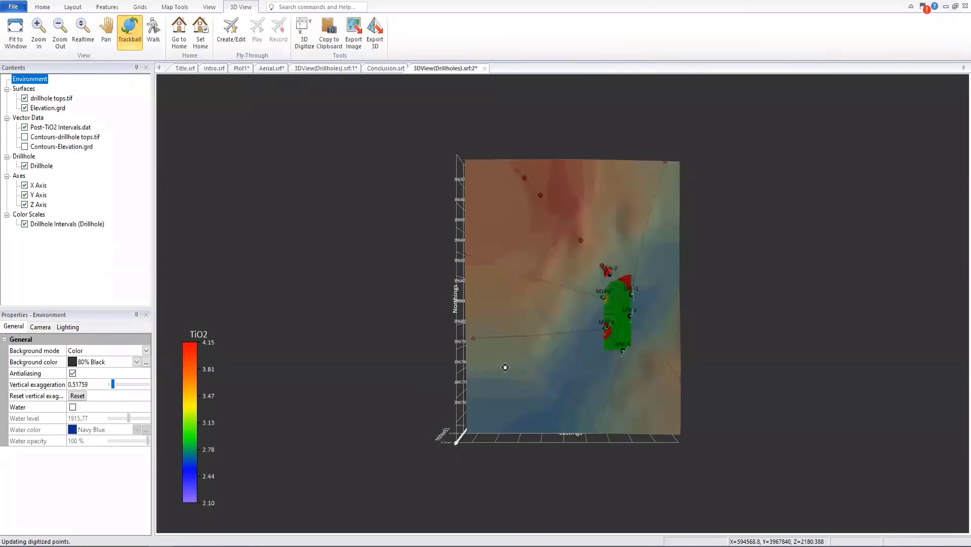
pyautogui.moveTo(596, 416); pyautogui.dragTo(579, 430)
pyautogui.scroll(7, 544, 332)
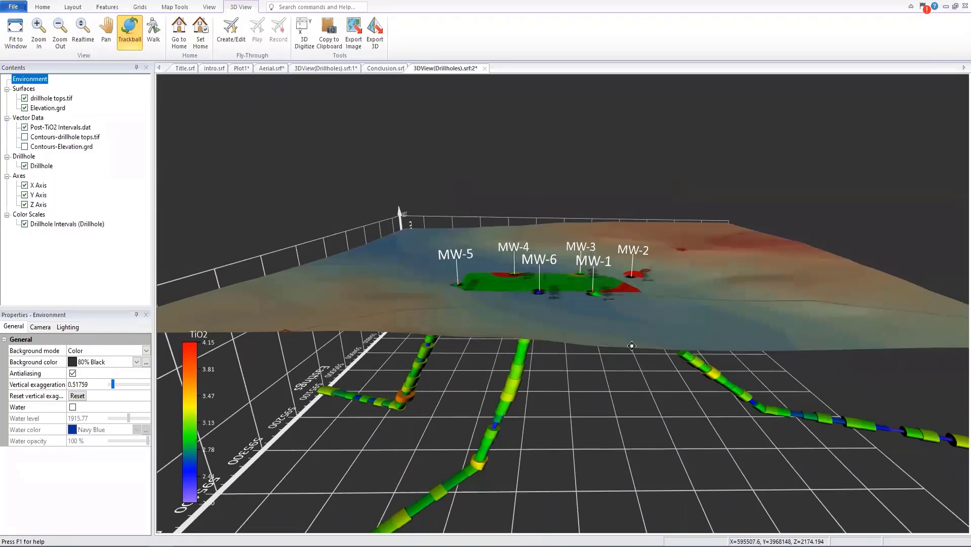
pyautogui.moveTo(650, 419); pyautogui.dragTo(405, 325)
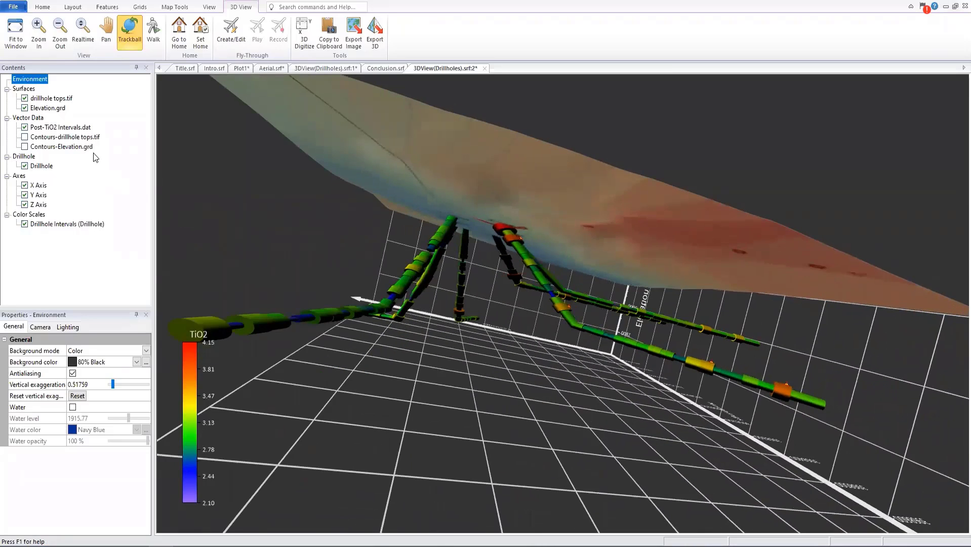
# Step: Enlarge the TiO2 Intervals post symbols in the 3D view to a size of about 0.203
pyautogui.click(57, 127)
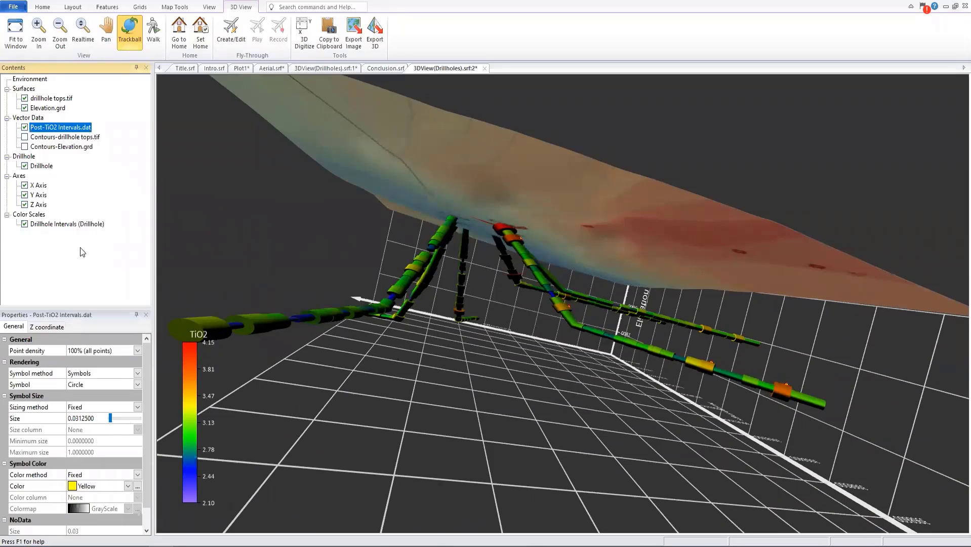
pyautogui.scroll(3, 674, 381)
pyautogui.moveTo(674, 380); pyautogui.dragTo(463, 352)
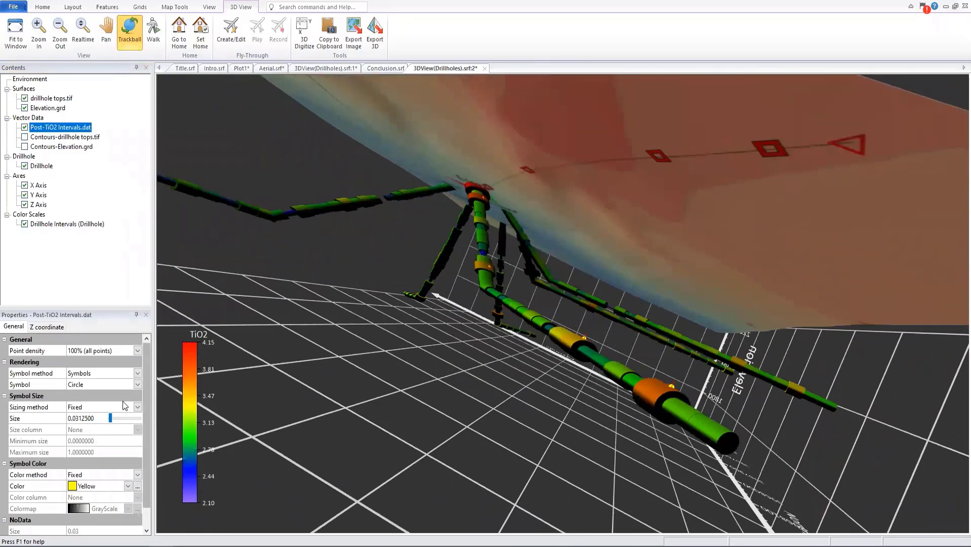
pyautogui.click(114, 420)
pyautogui.moveTo(113, 420); pyautogui.dragTo(116, 419)
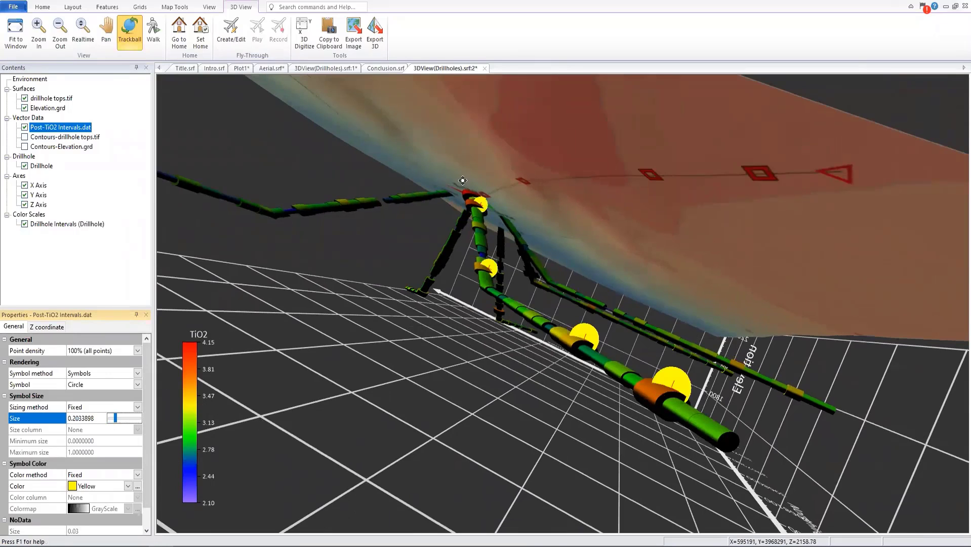
pyautogui.moveTo(619, 269); pyautogui.dragTo(532, 283)
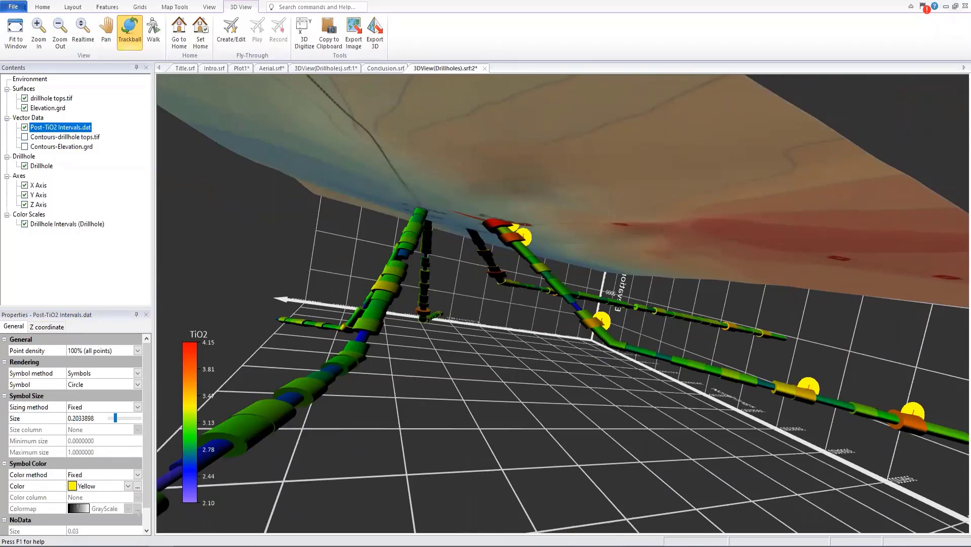